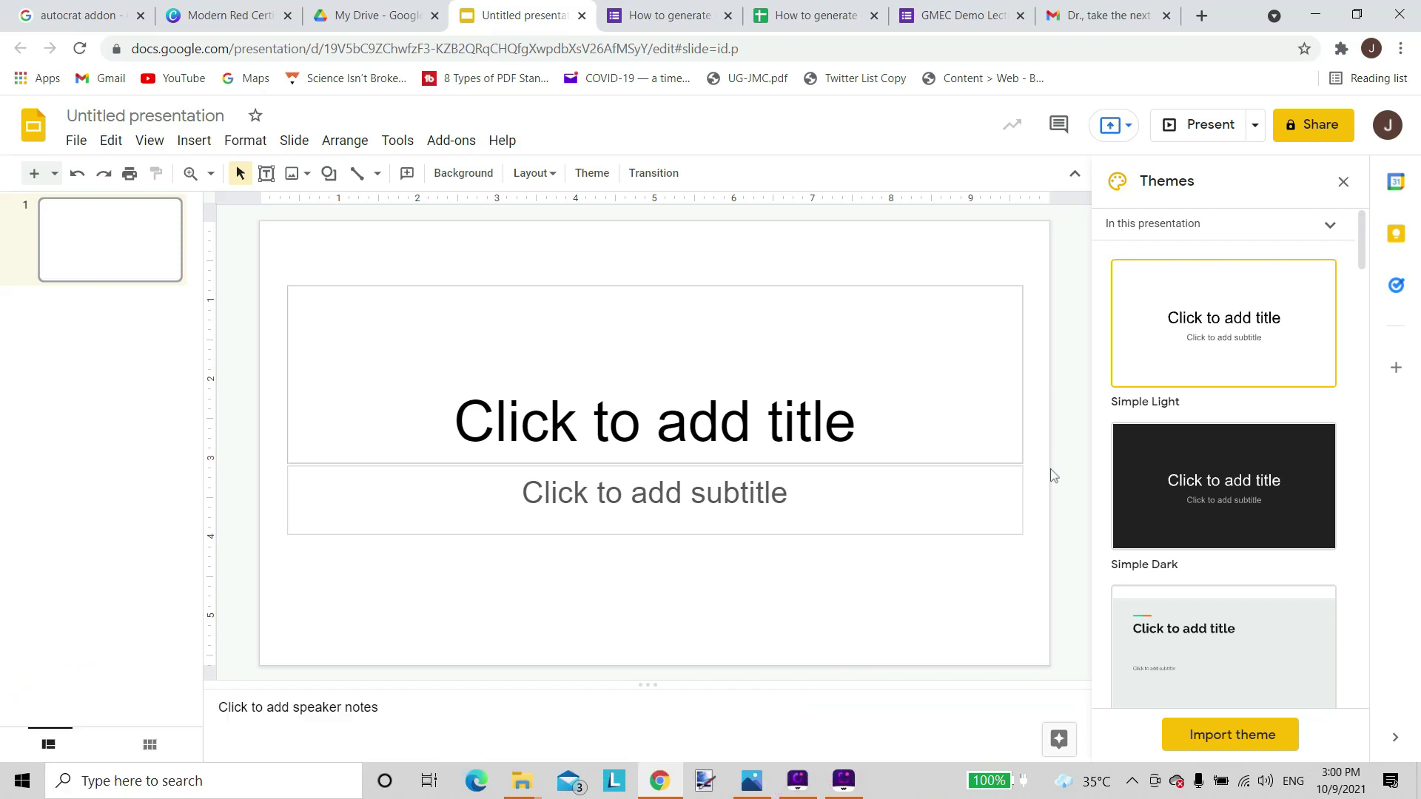
In Page setup, choose Custom in Pixels and apply a width of 2000 and height of 1414.
left_click(76, 139)
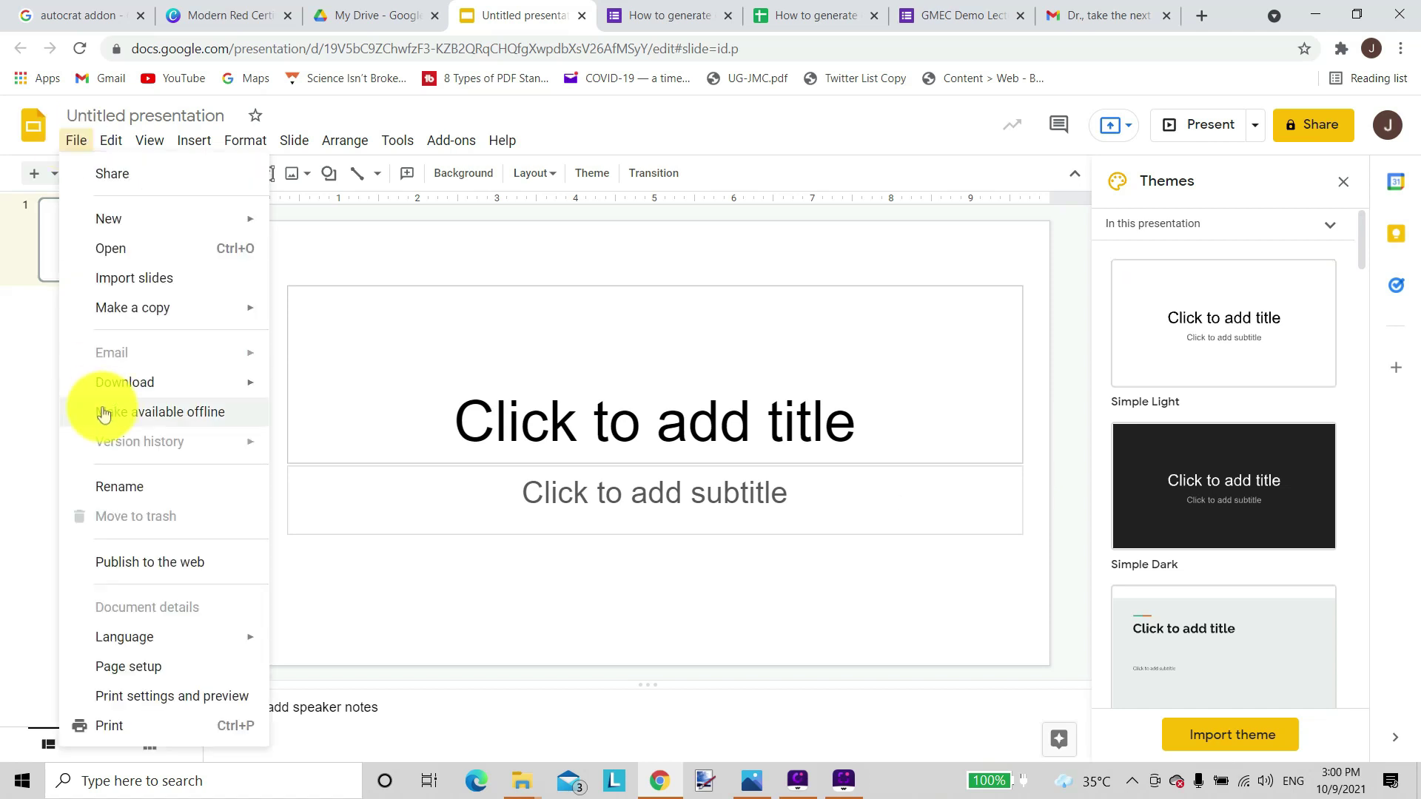
left_click(142, 668)
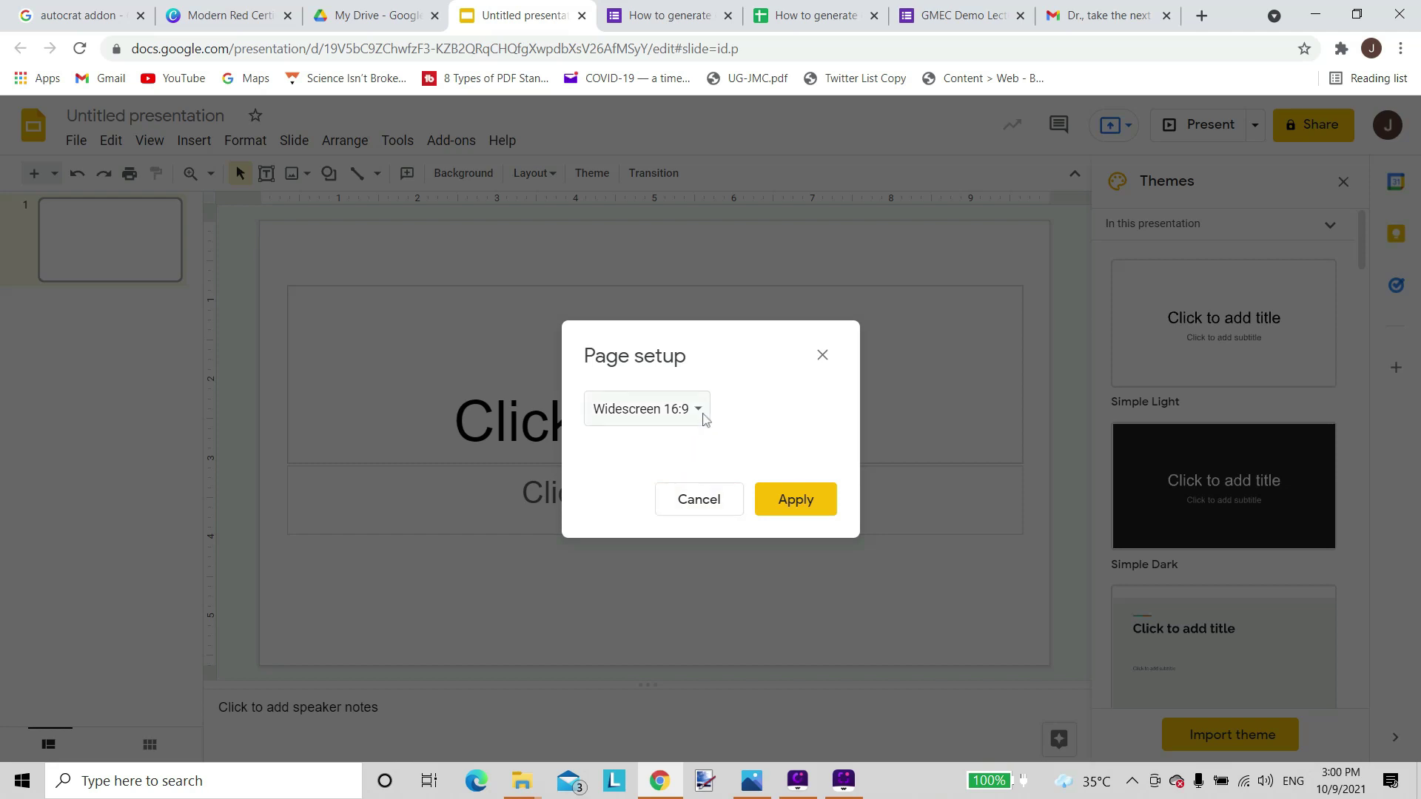
left_click(700, 414)
left_click(656, 472)
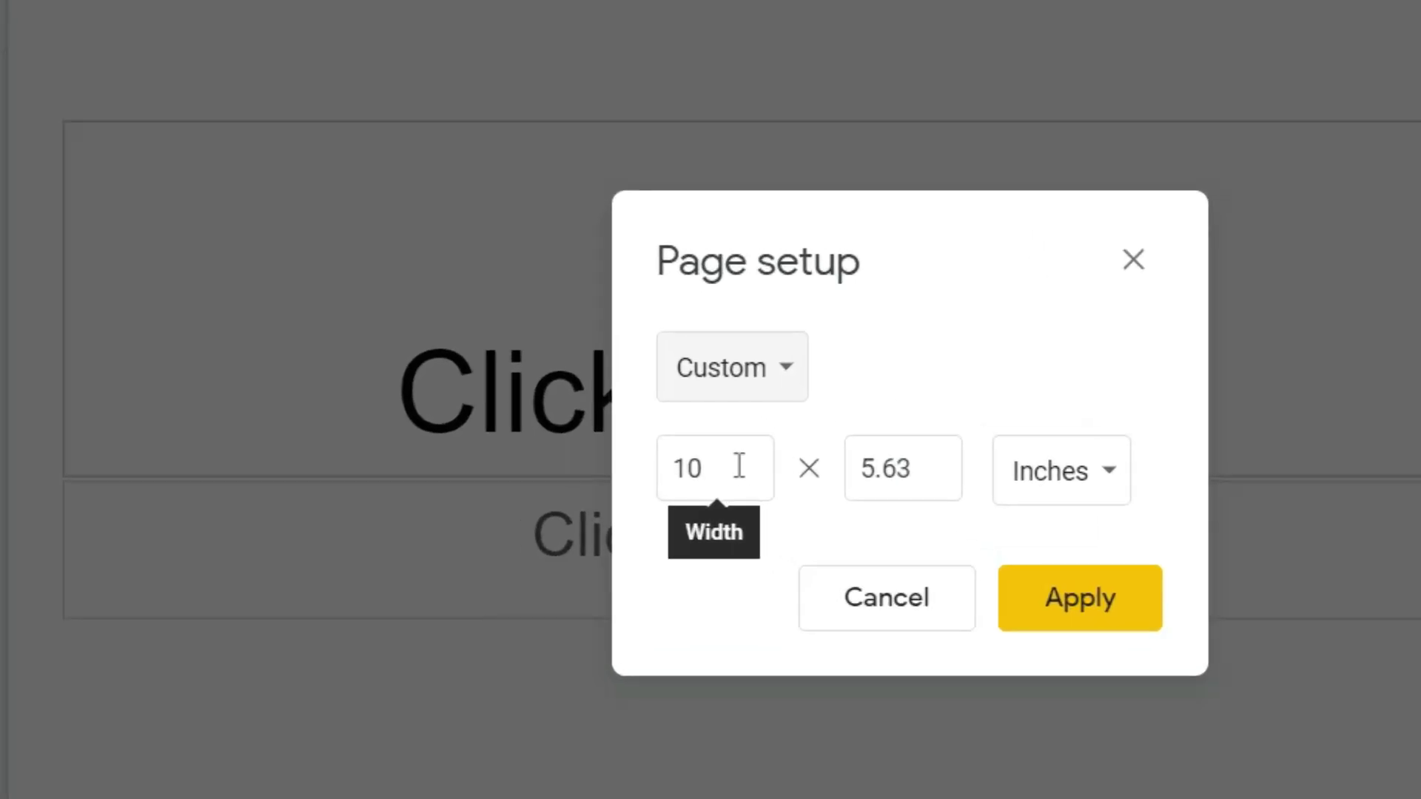
left_click(1104, 485)
left_click(1114, 649)
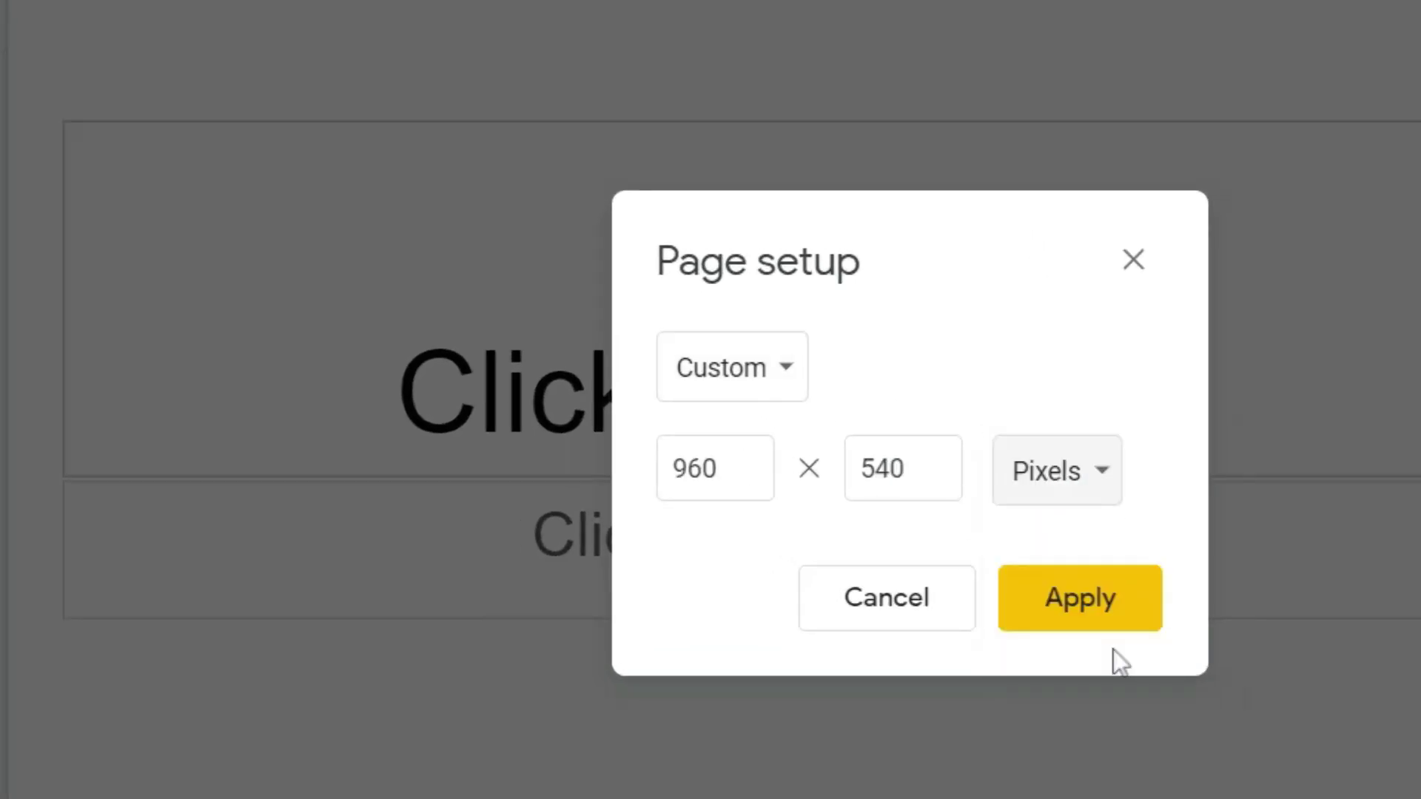
left_click(721, 469)
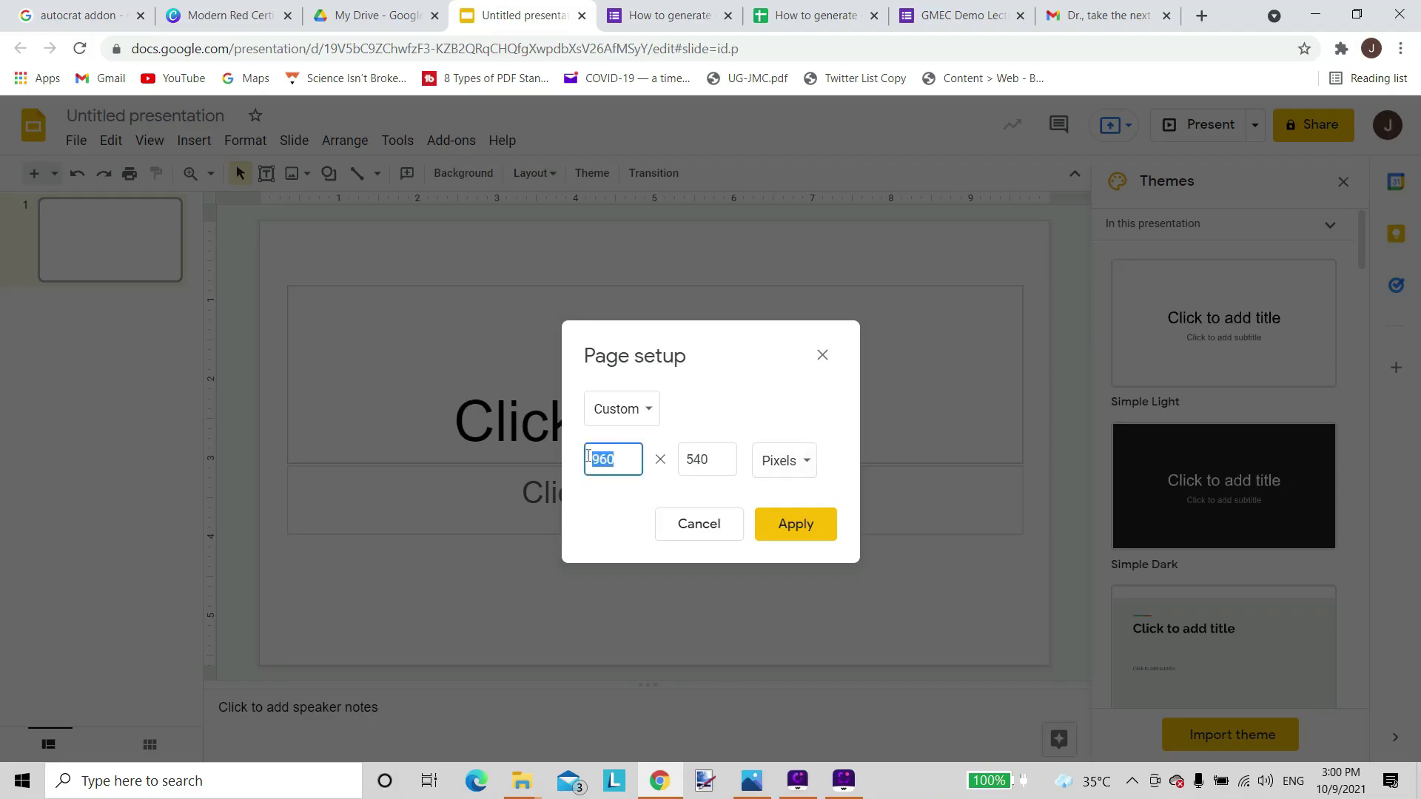
type("2000")
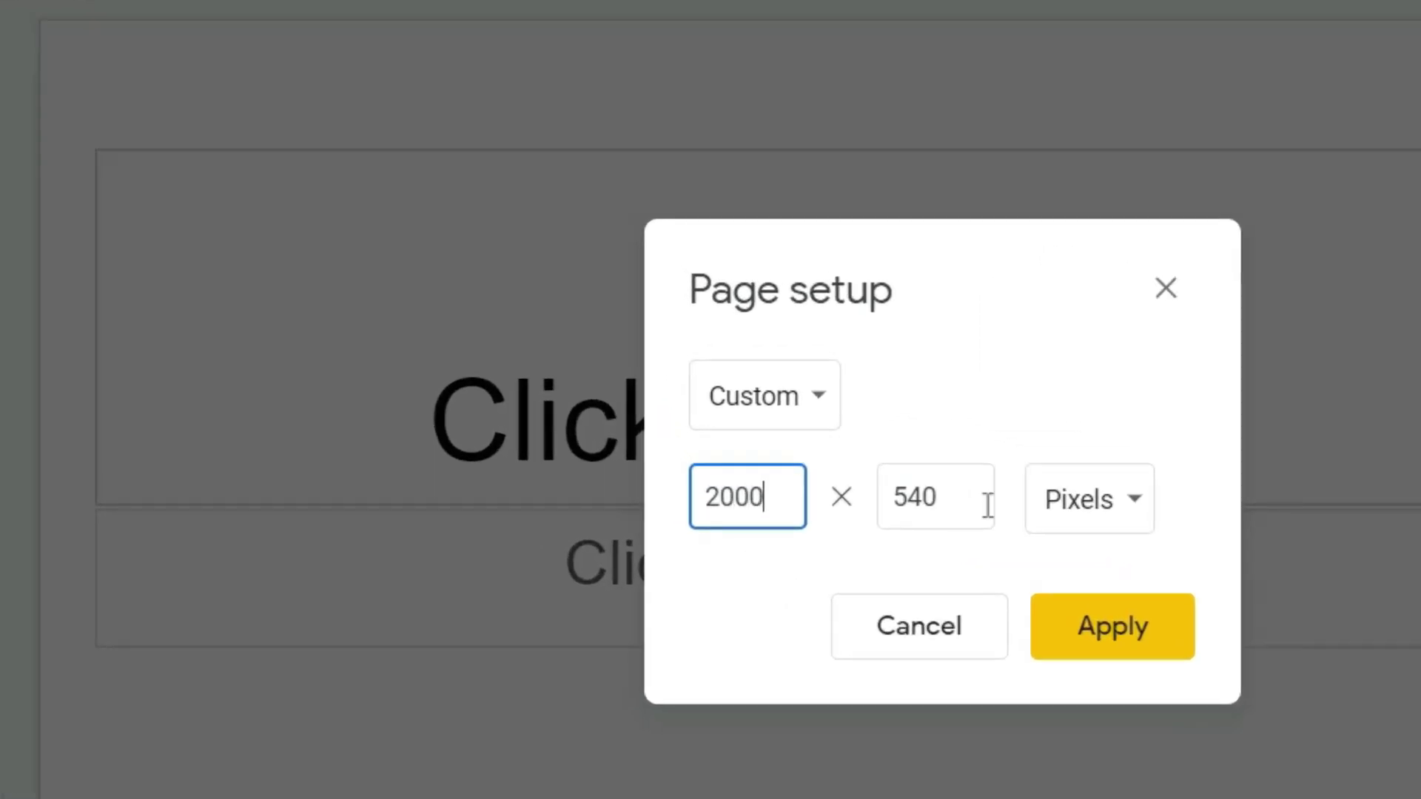
left_click_drag(945, 498, 894, 490)
type("14")
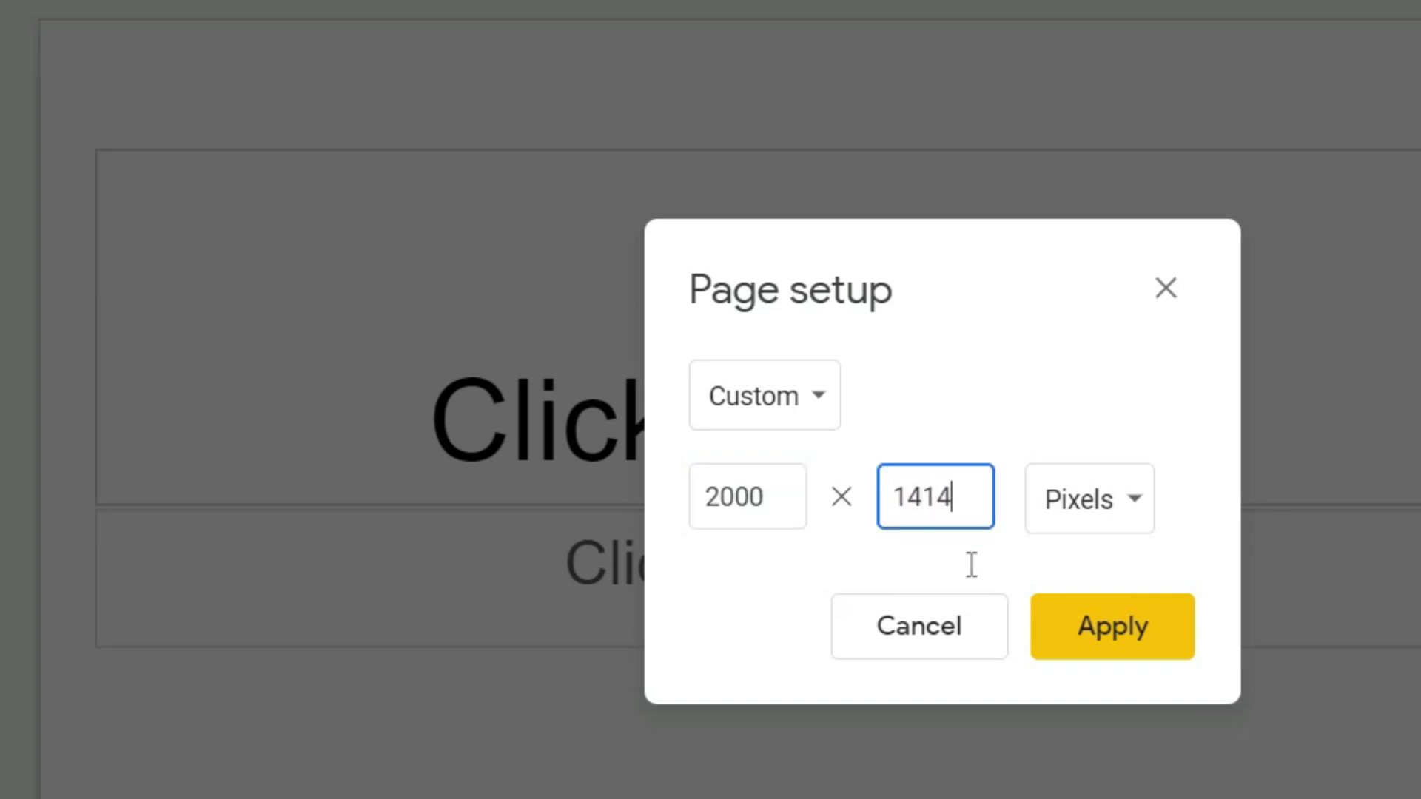
type("14")
left_click(1098, 626)
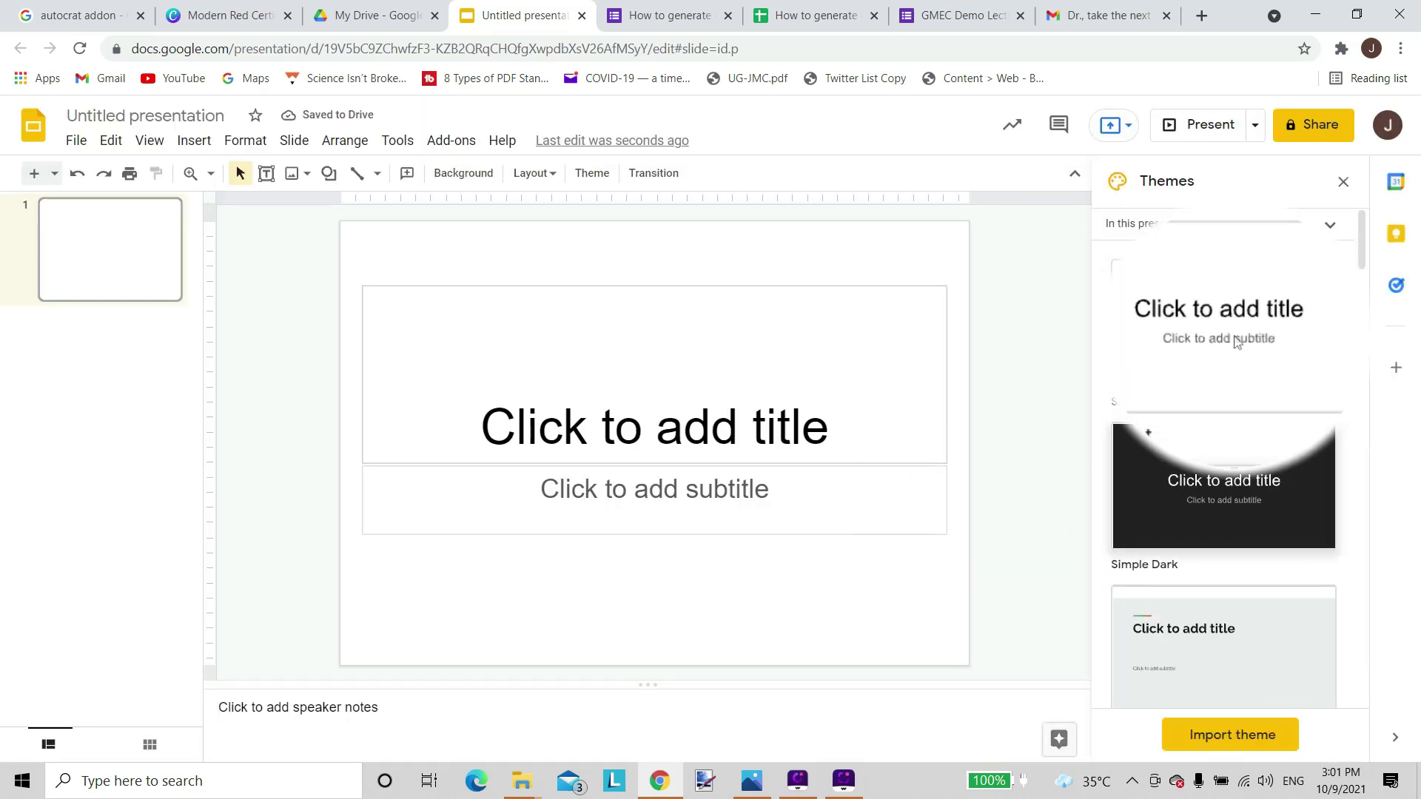
Apply the Geometric theme and type the title 'Global Media Education Council'.
scroll(1253, 523, "down", 7)
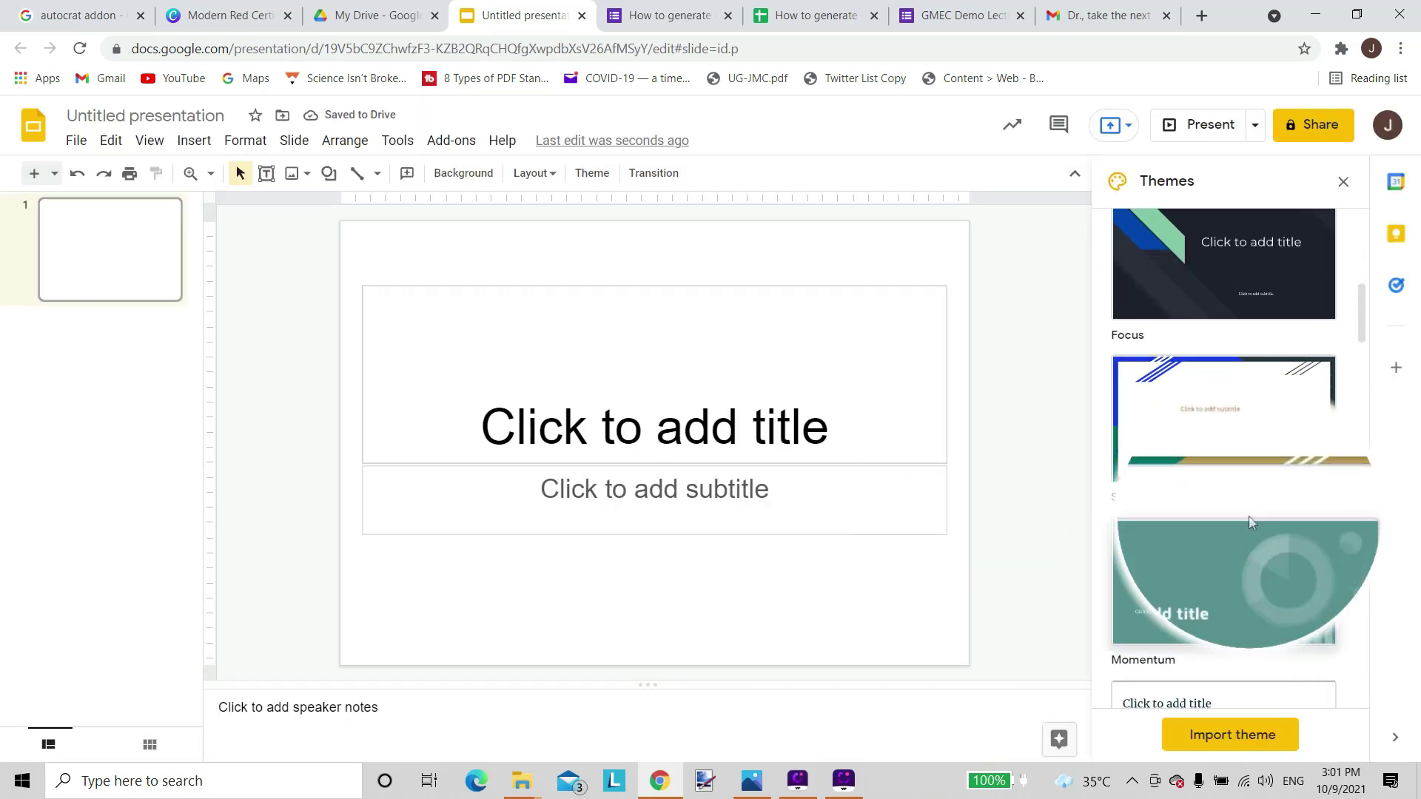
scroll(1250, 524, "down", 7)
scroll(1251, 524, "down", 10)
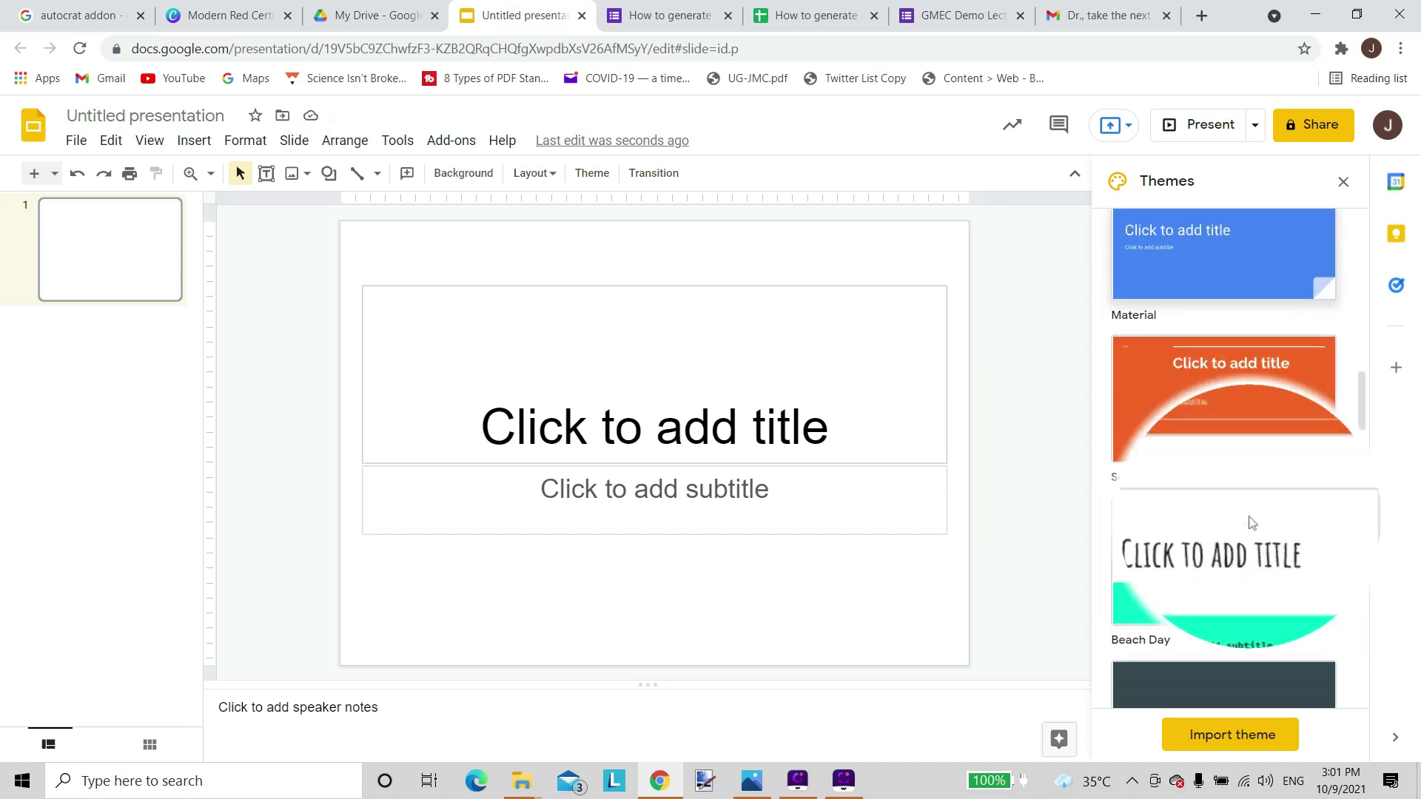
scroll(1250, 523, "down", 1)
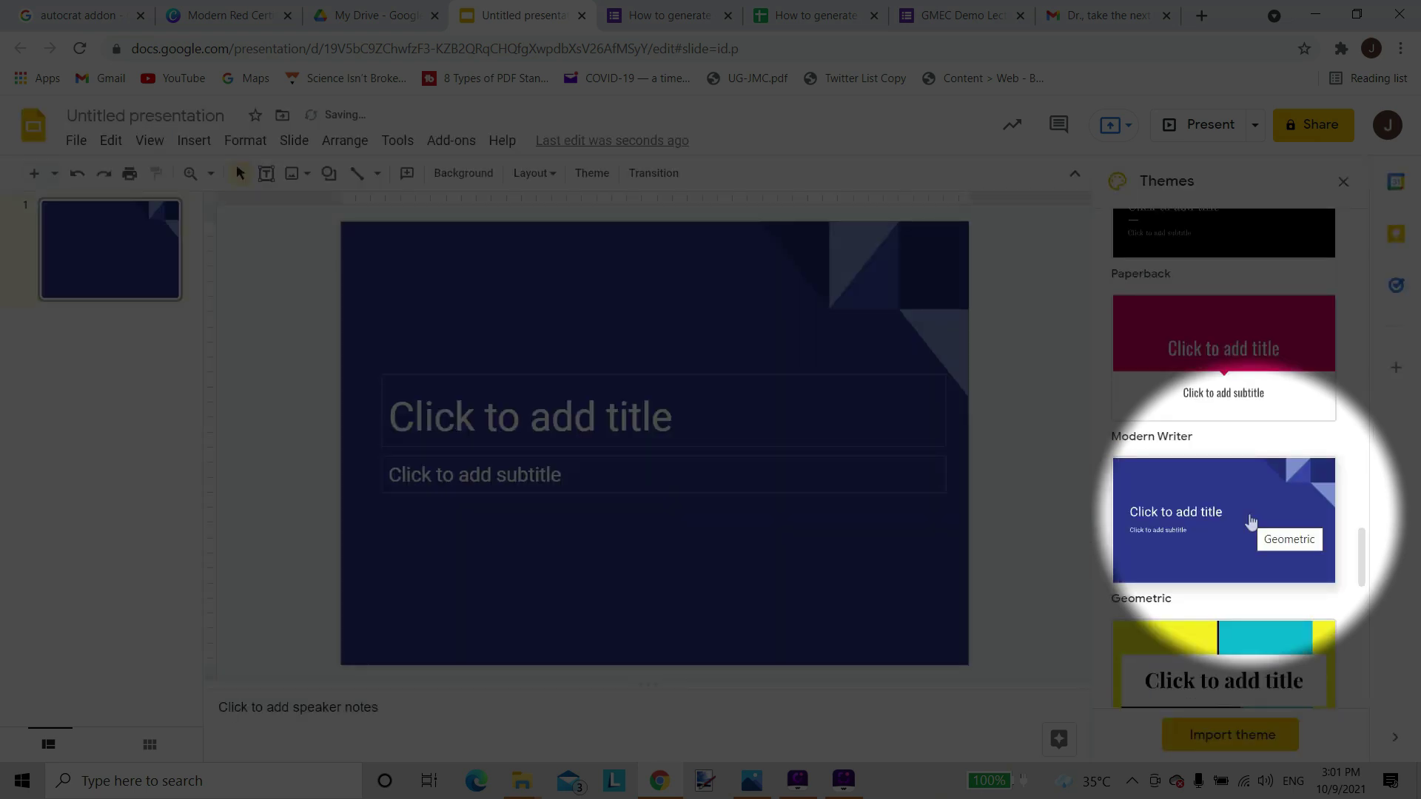
left_click(643, 306)
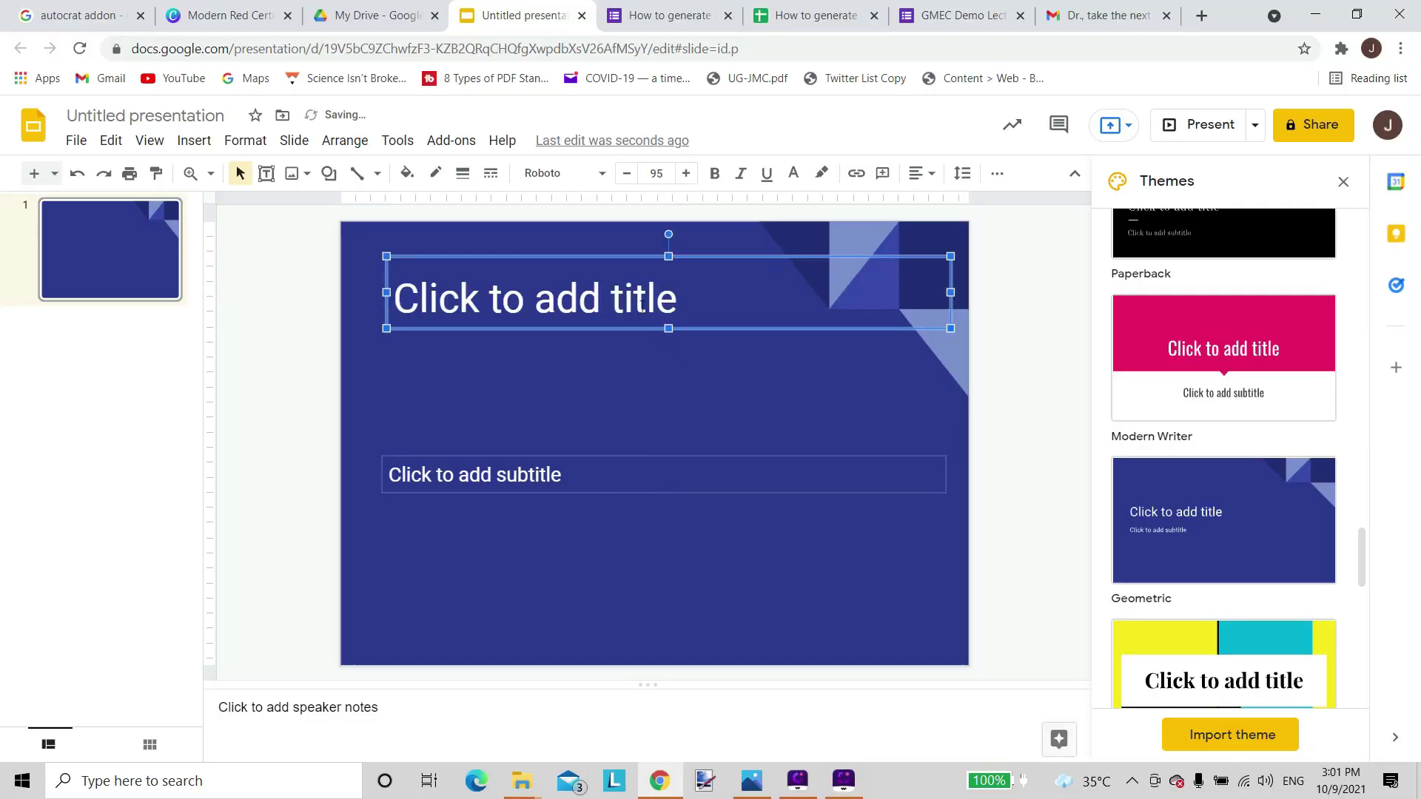
type("G")
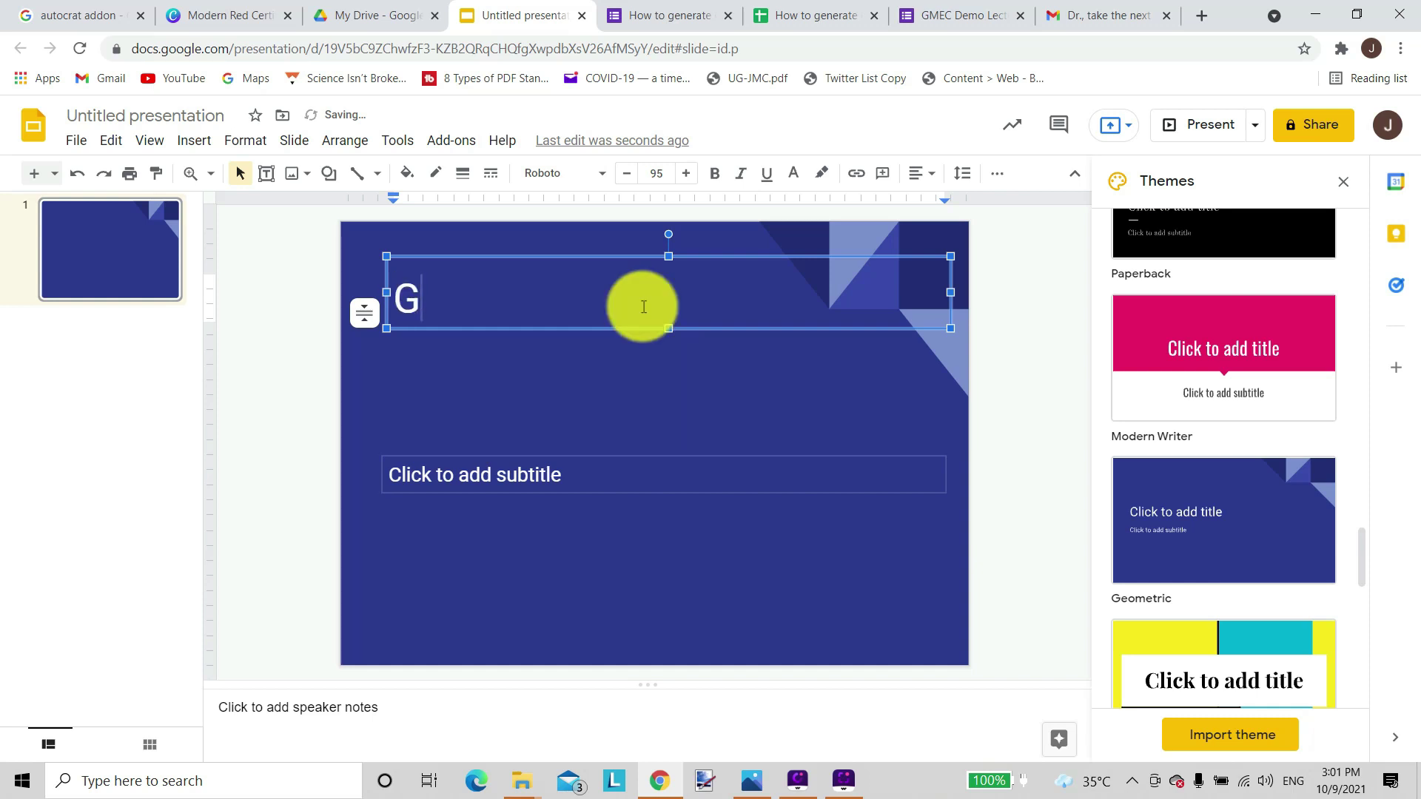
type("lobal")
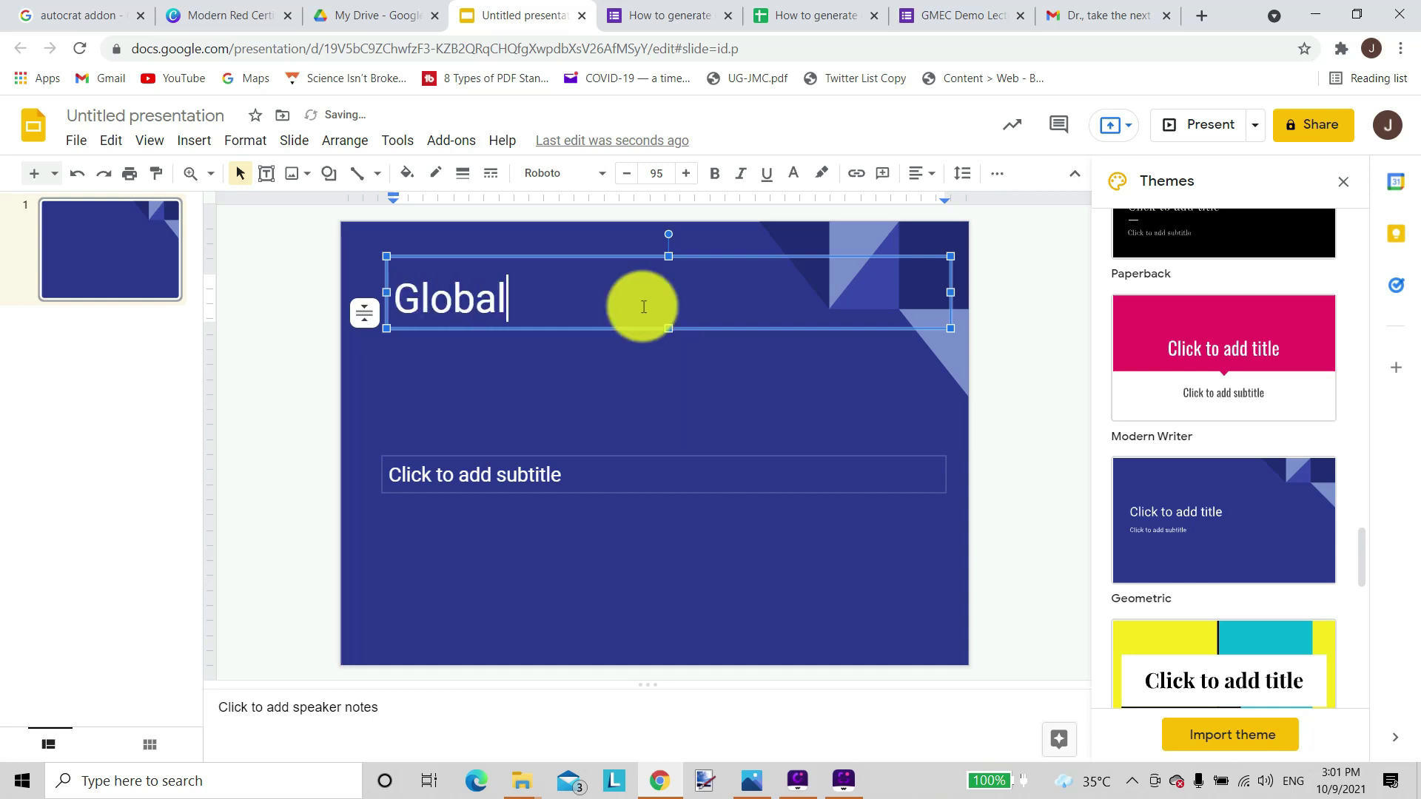
type(" Media ")
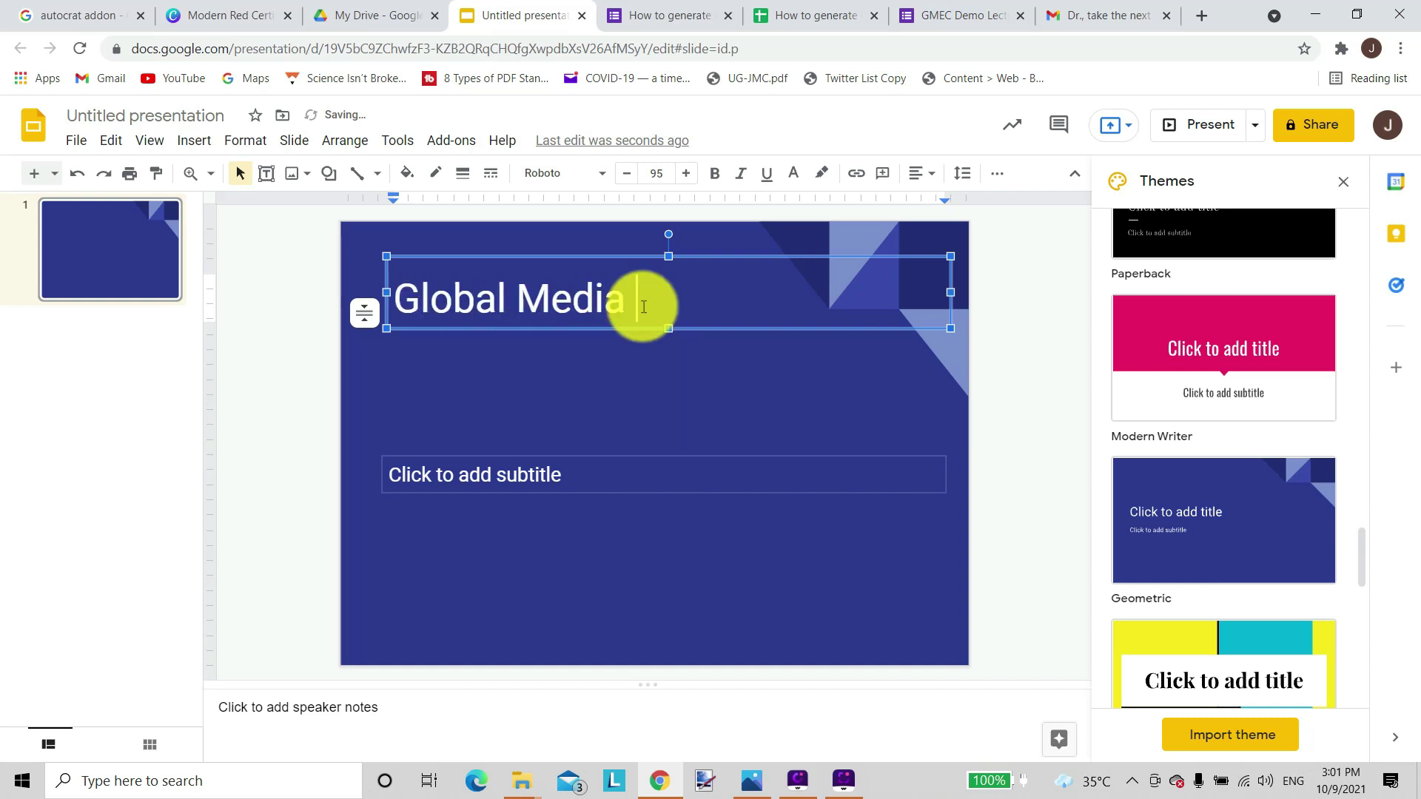
type("Educatio")
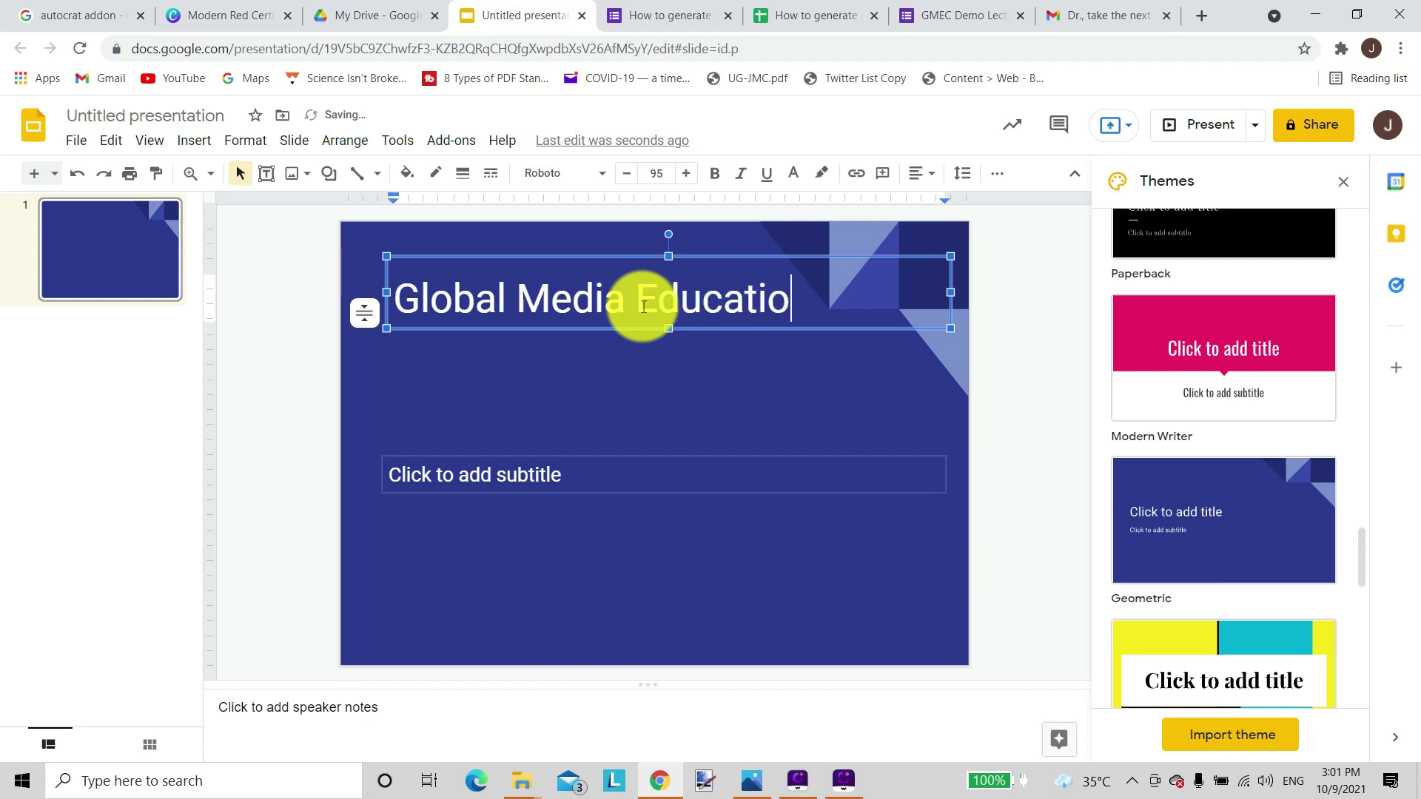
type("n Council")
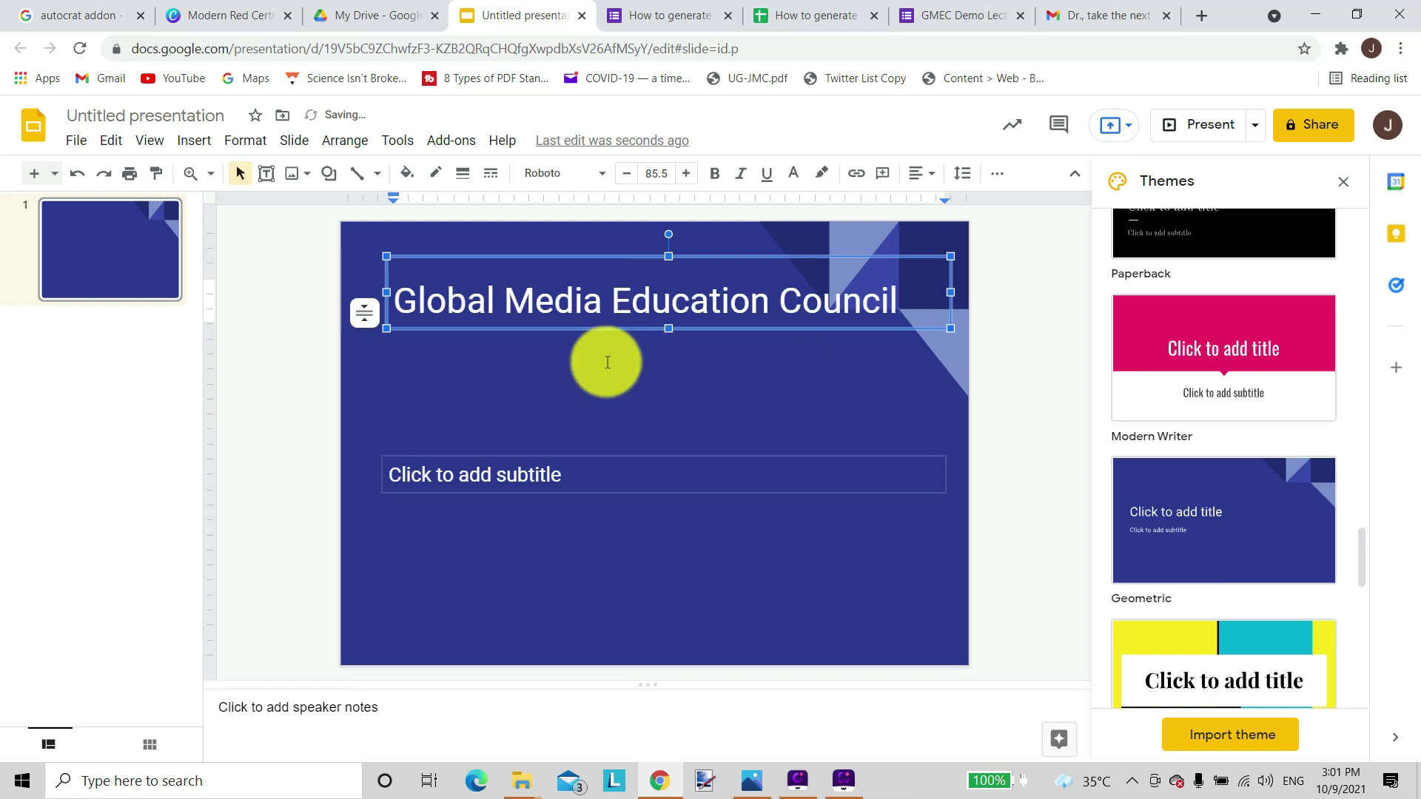
Leave the Insert menu unused and move the subtitle box up under the title.
left_click(596, 416)
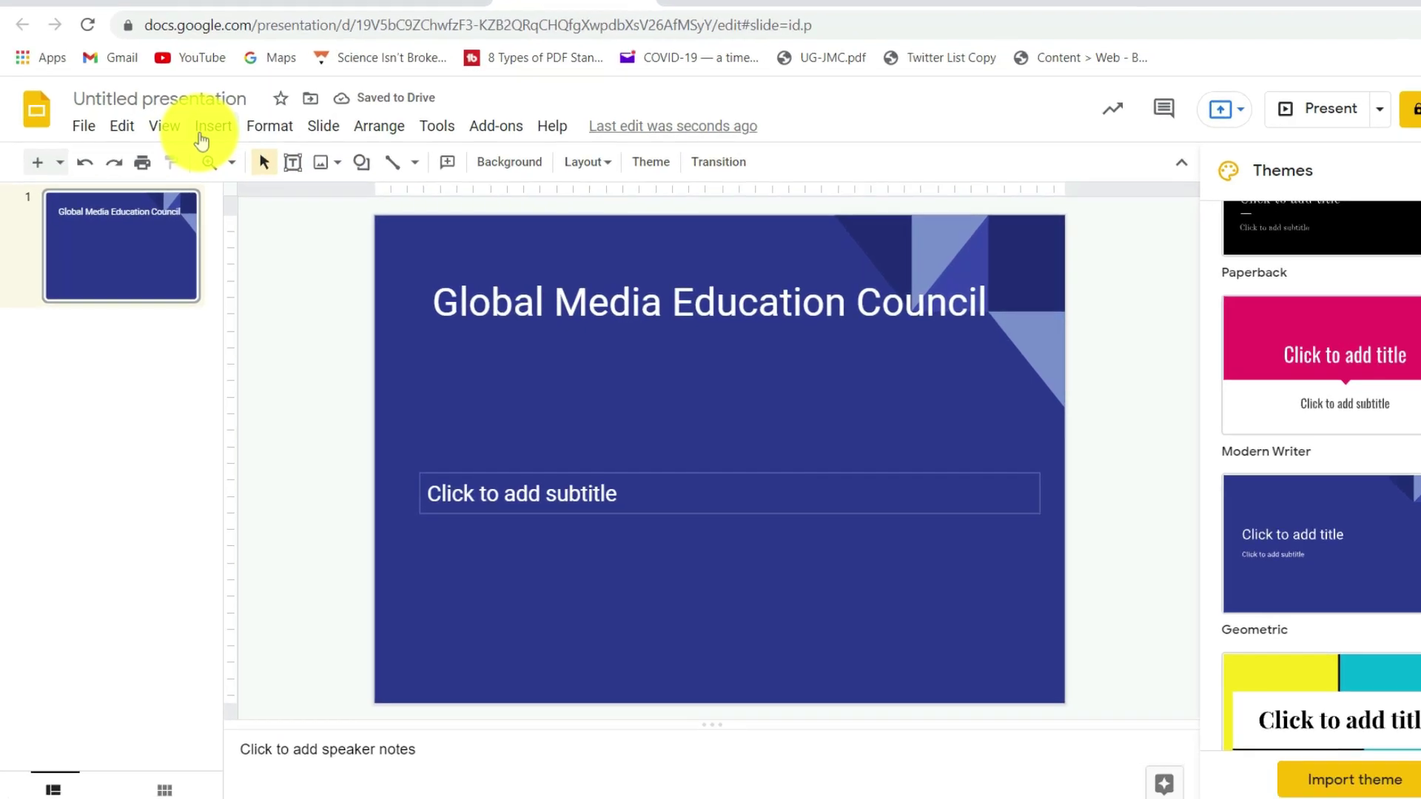
left_click(194, 141)
mouse_move(219, 176)
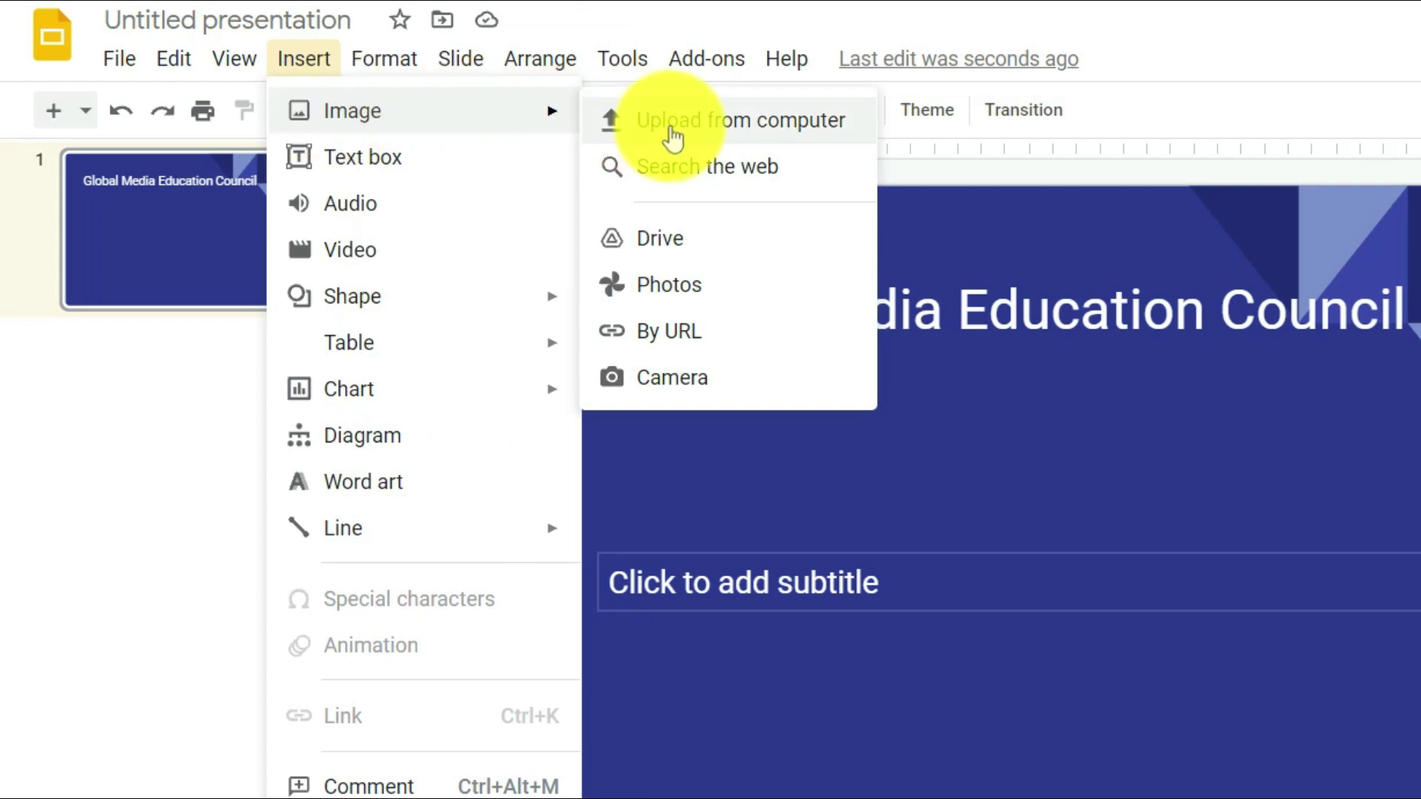
left_click(907, 678)
left_click_drag(1038, 585, 1038, 546)
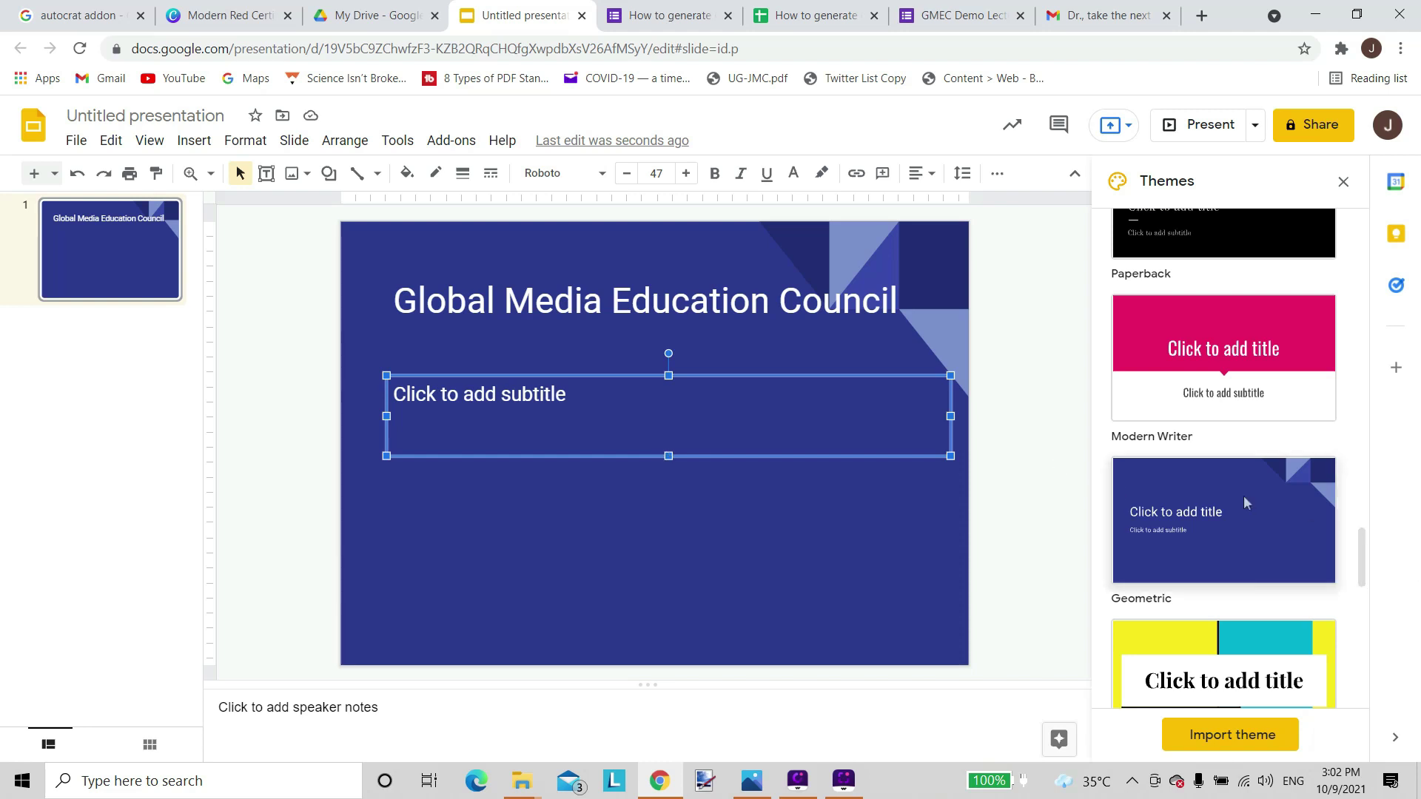
Reapply the Simple Light theme, delete the title text, and bring up the Canva certificate design.
scroll(1246, 499, "up", 15)
scroll(1246, 498, "up", 10)
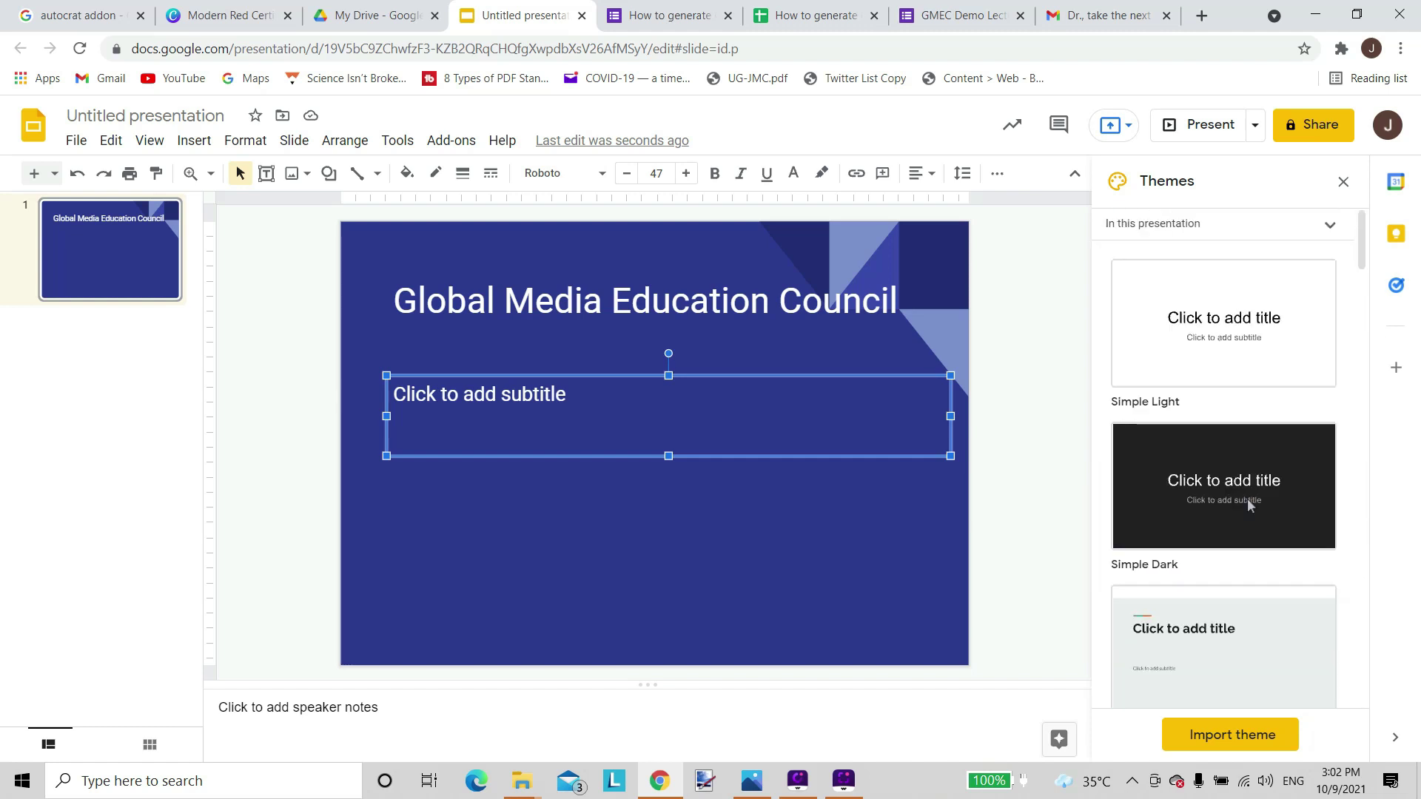
left_click(1240, 342)
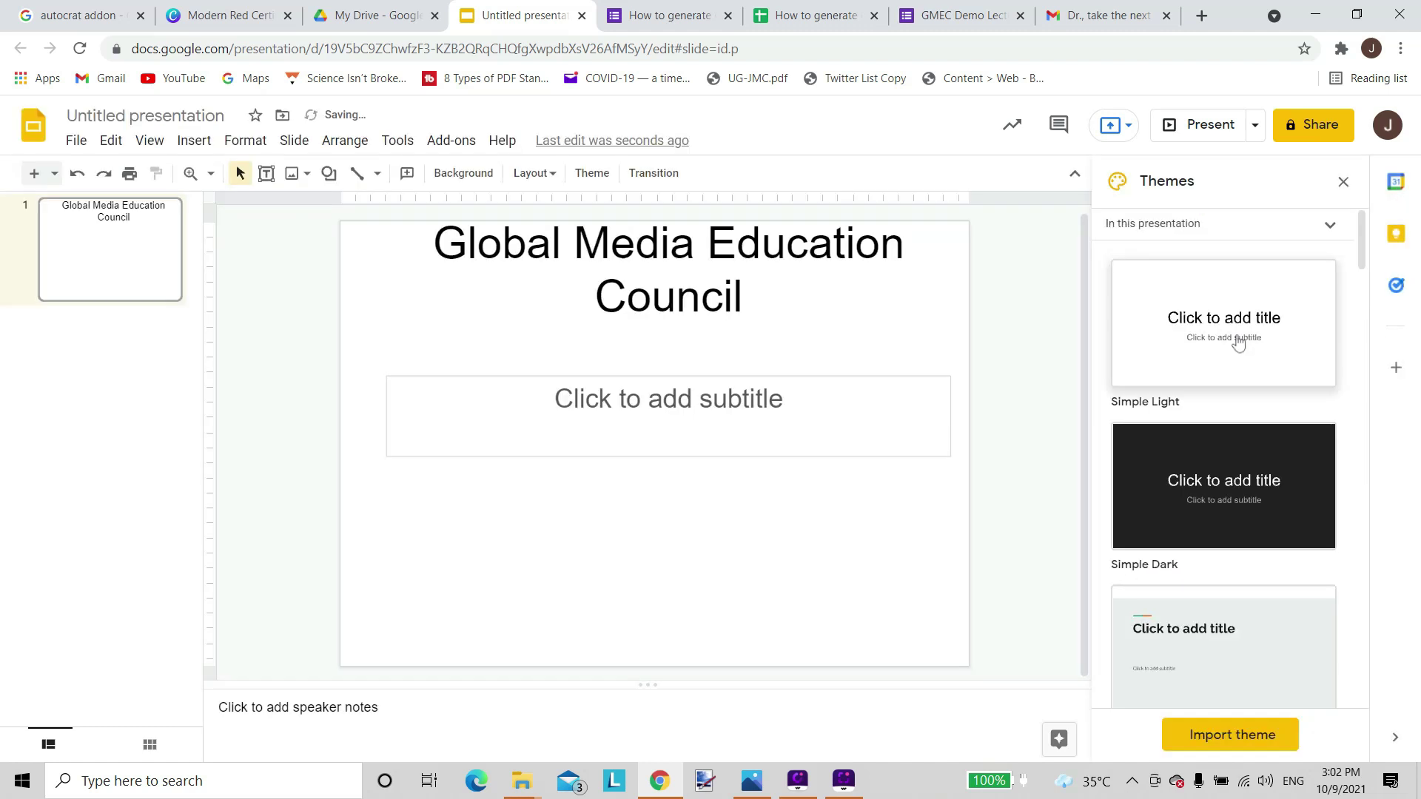
left_click(767, 298)
left_click_drag(767, 298, 425, 244)
key("Delete")
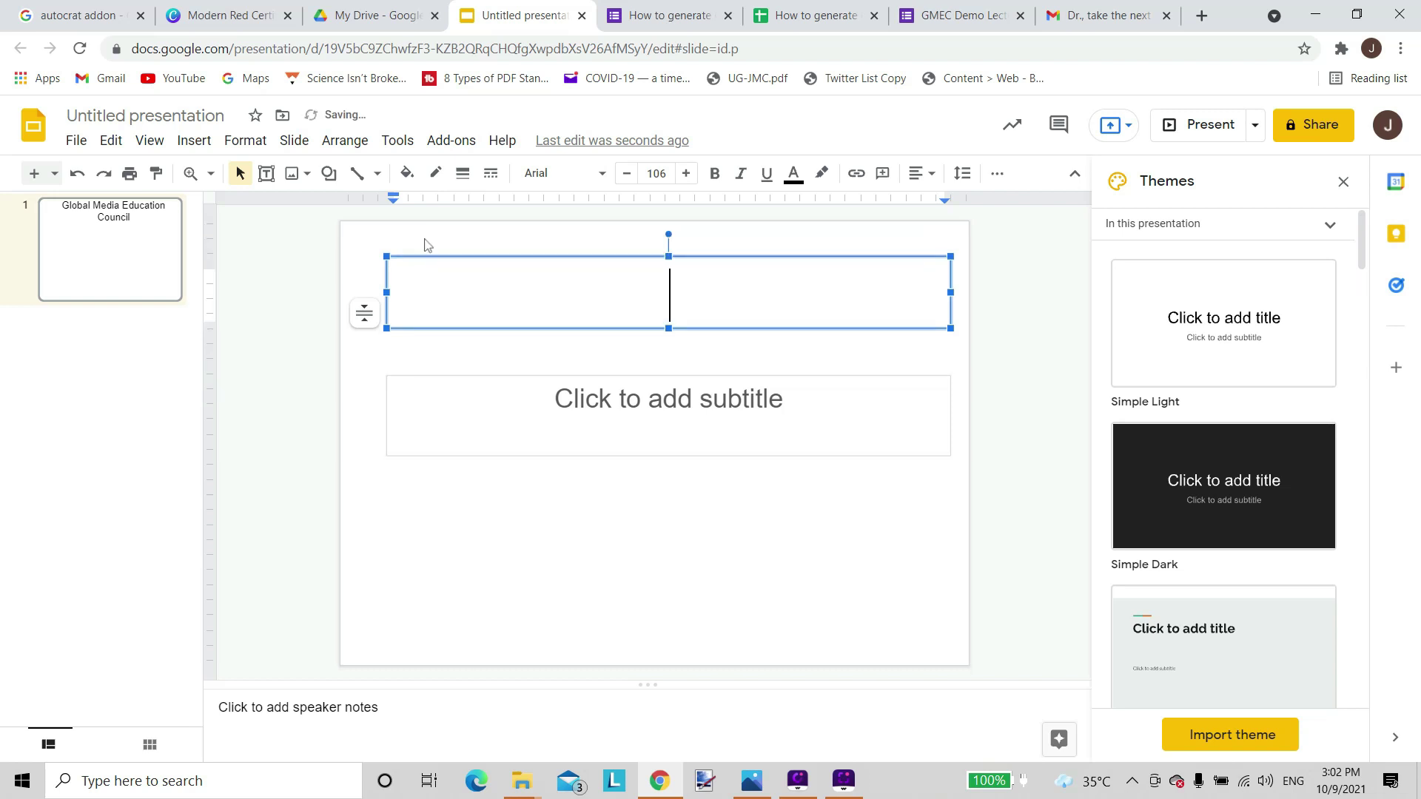
key("Escape")
key("Escape")
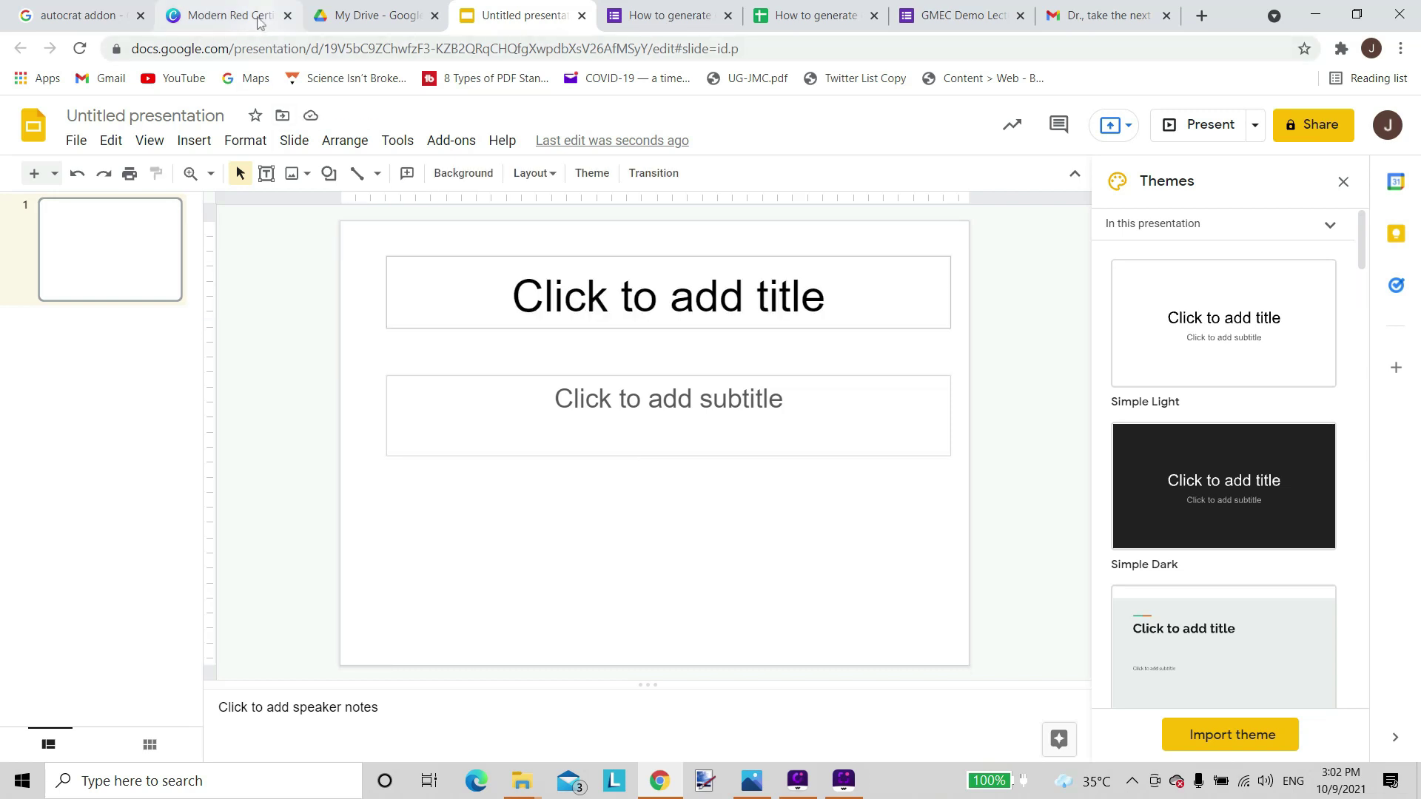
left_click(254, 16)
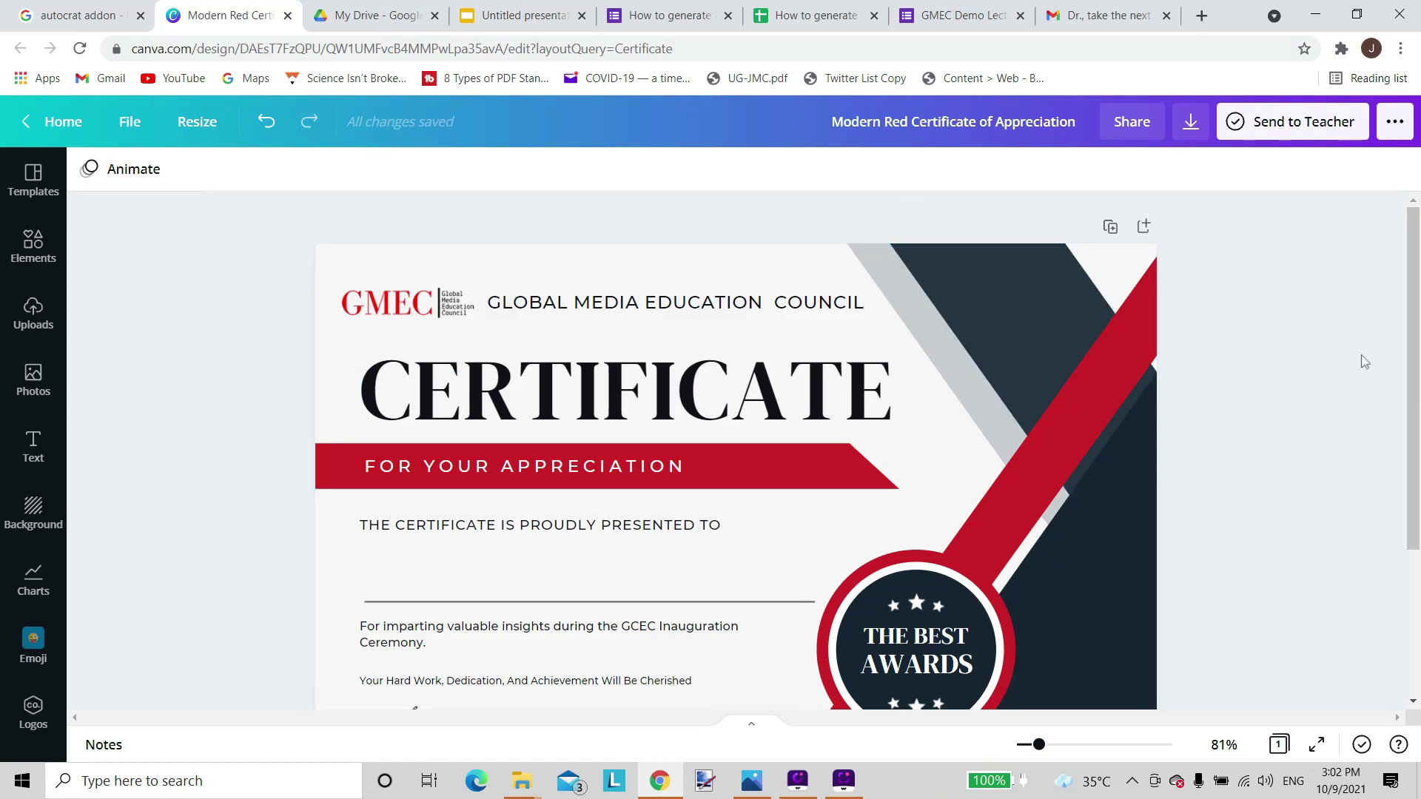
Set the Canva certificate's download file type to PNG.
scroll(1302, 387, "down", 3)
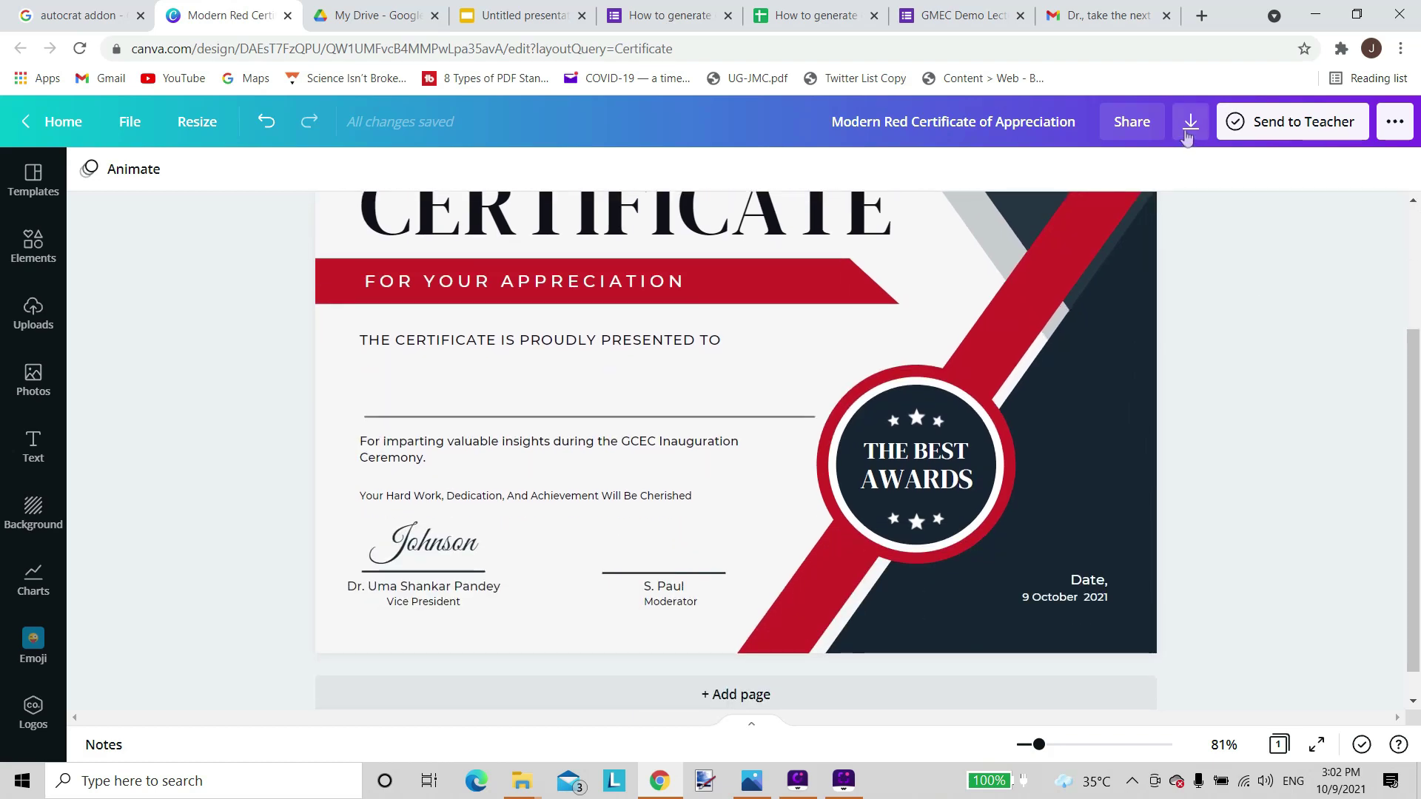
left_click(1189, 122)
left_click(1380, 250)
left_click(1184, 296)
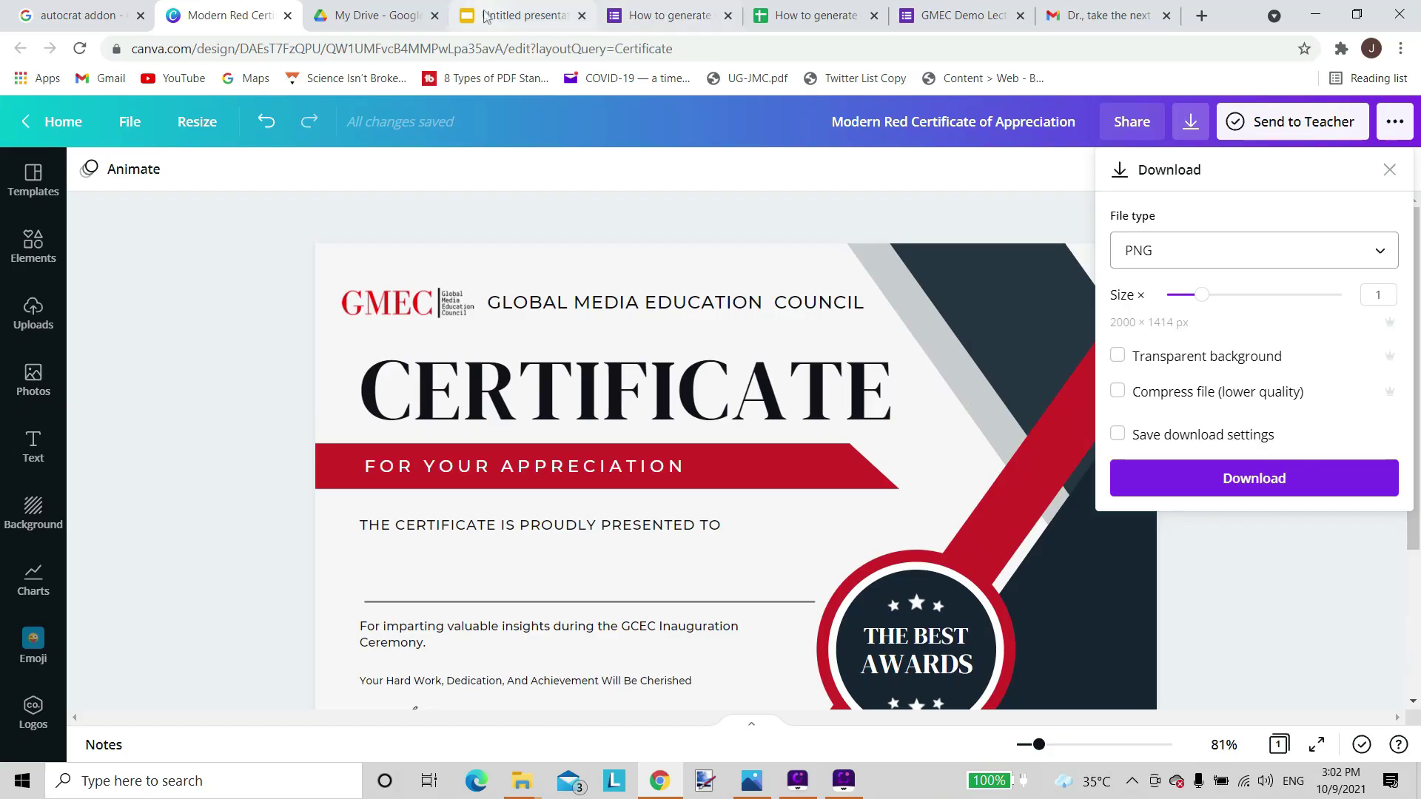
Upload the Certificate of Appreciation PNG from the computer and stretch it across the whole slide.
left_click(487, 17)
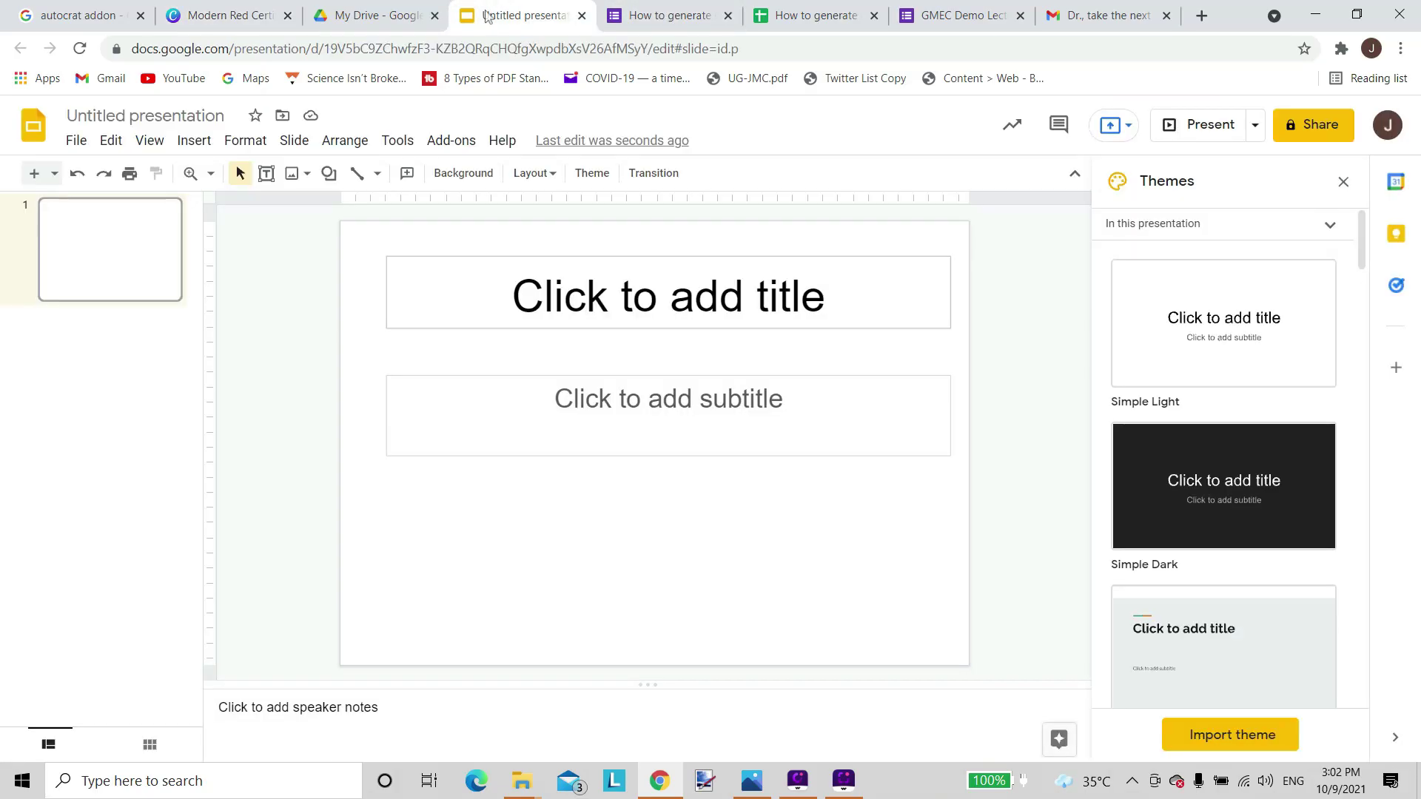
left_click(194, 142)
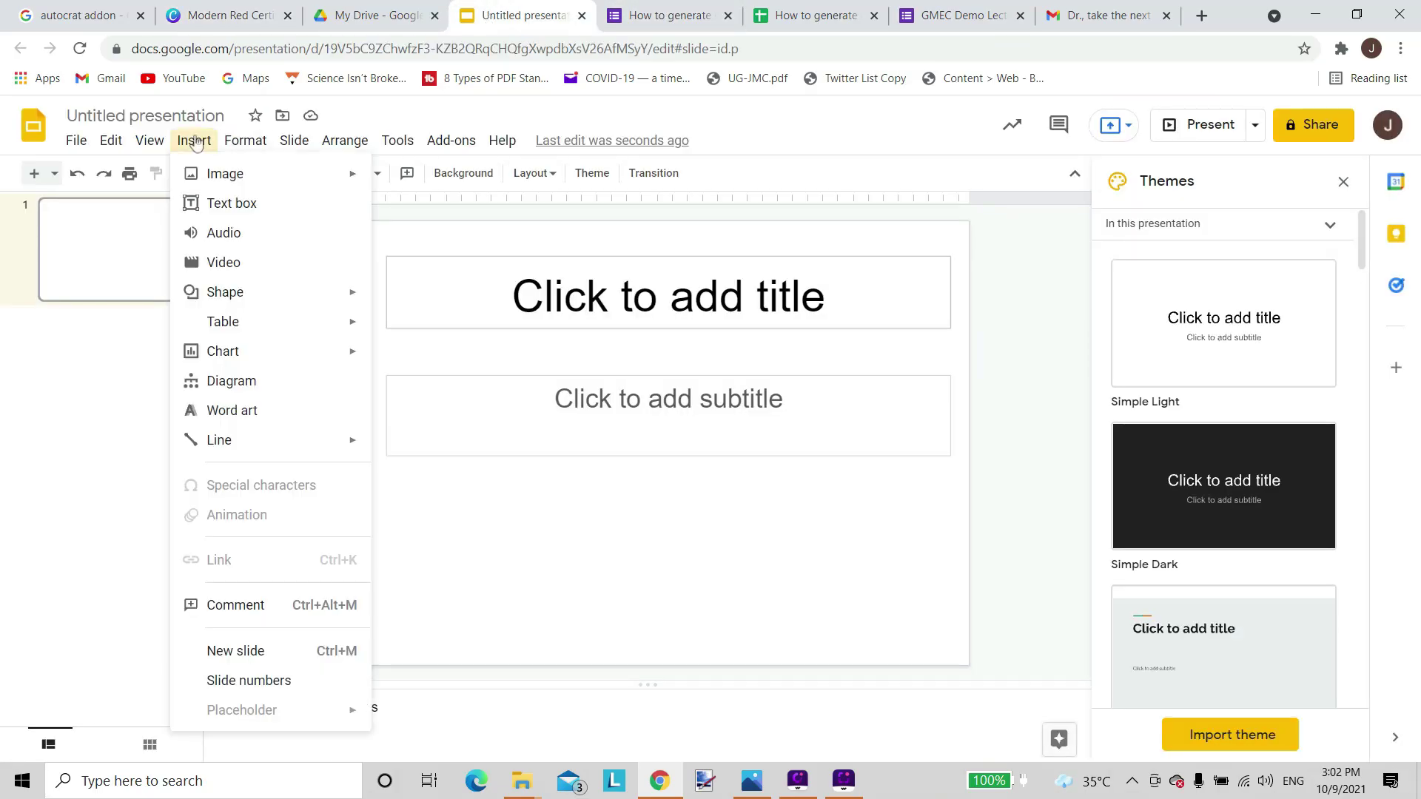
mouse_move(187, 175)
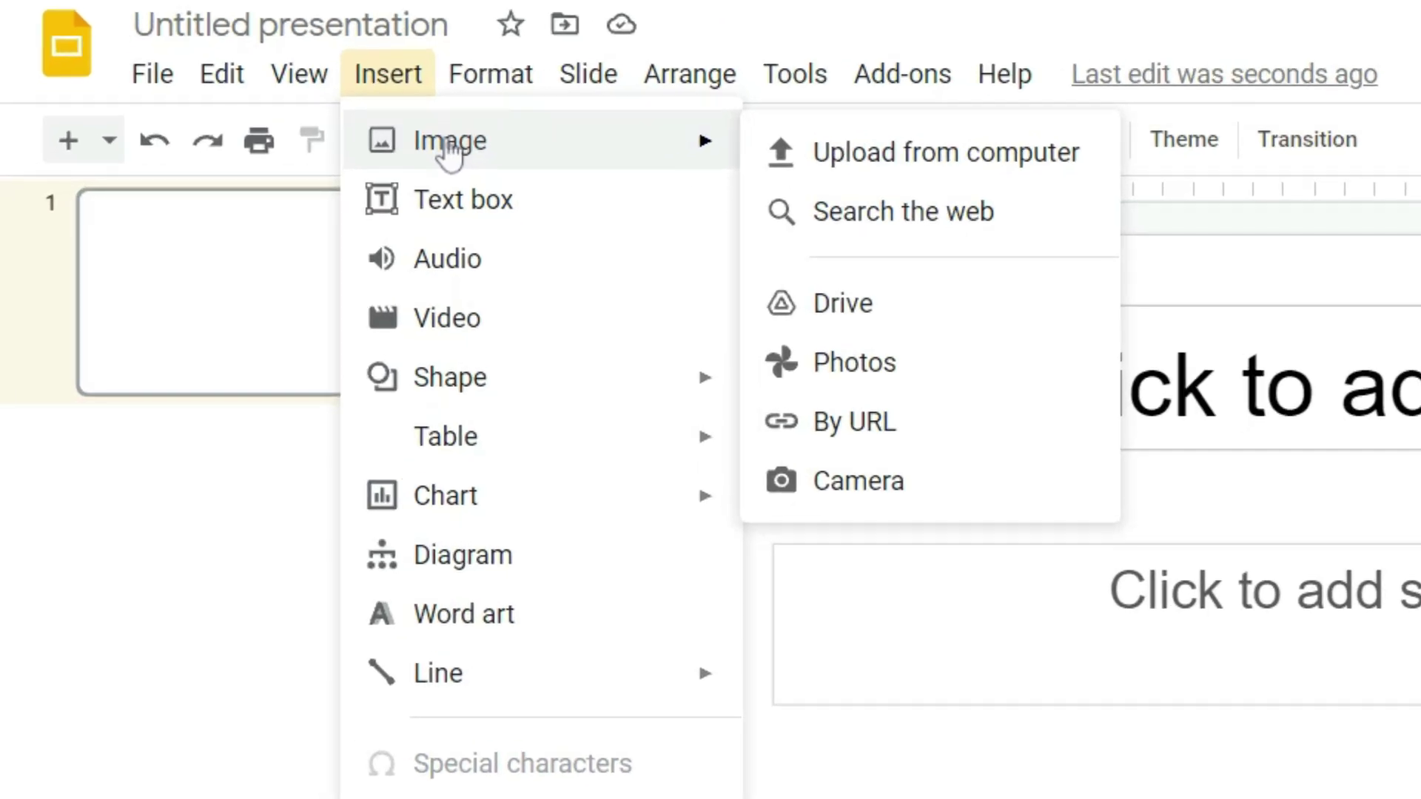
left_click(883, 166)
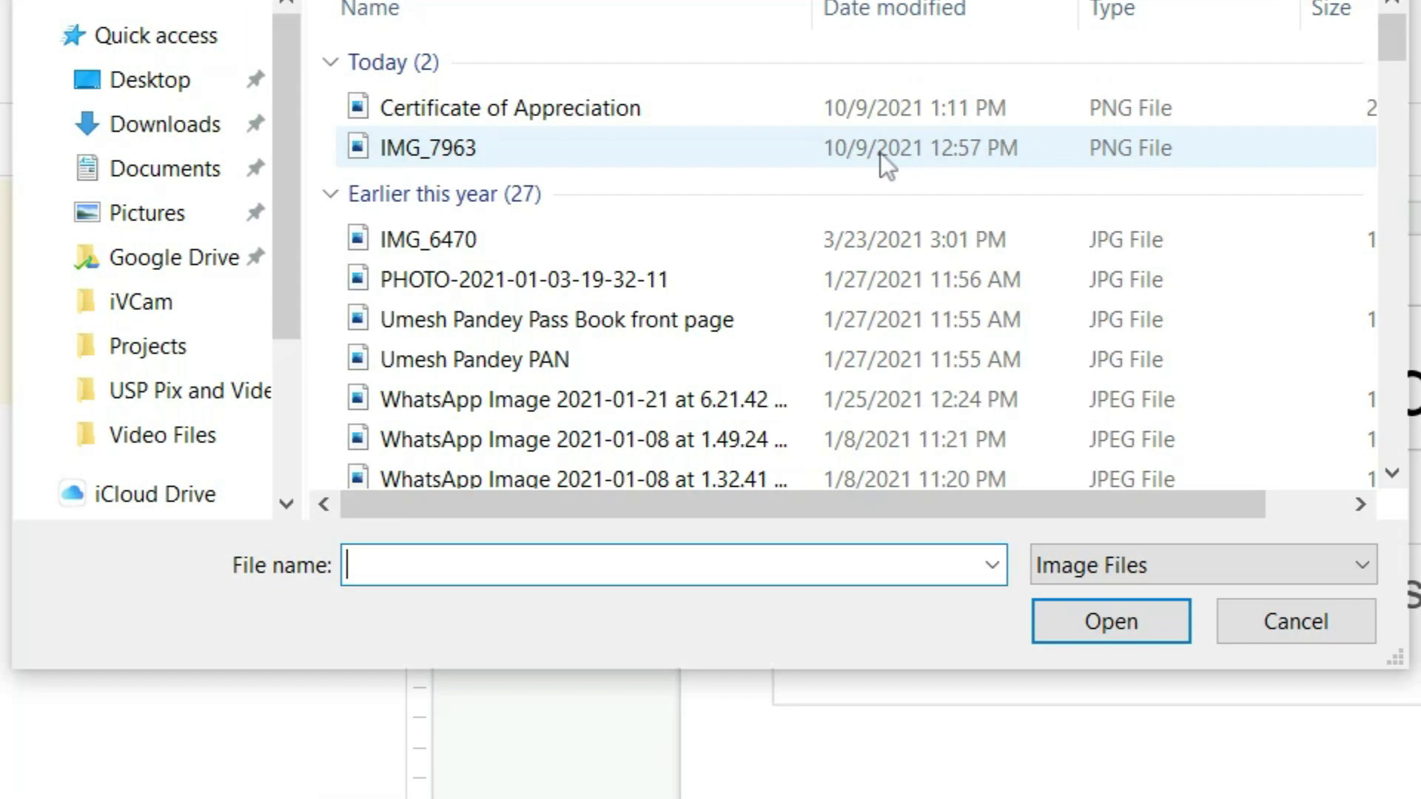
double_click(518, 108)
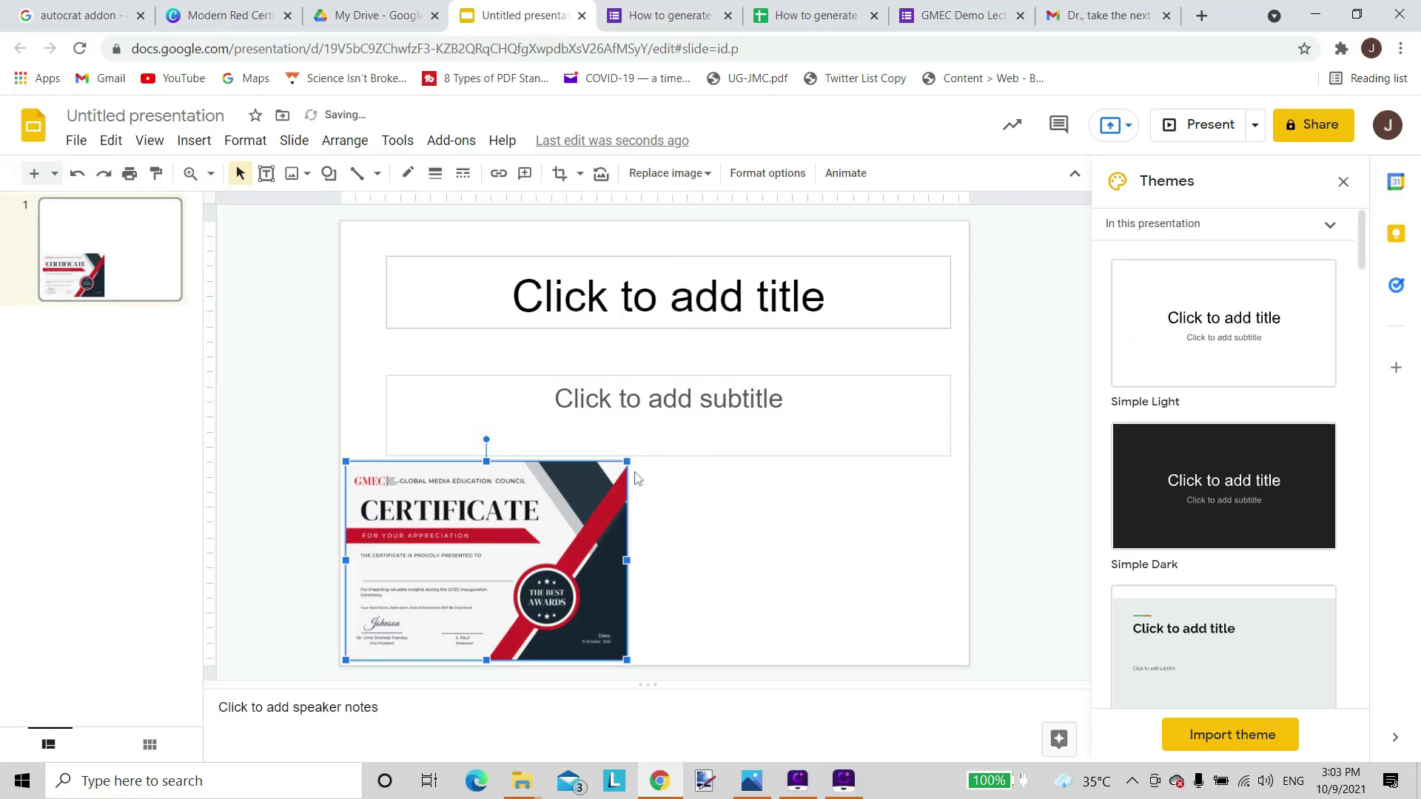
left_click_drag(628, 461, 965, 290)
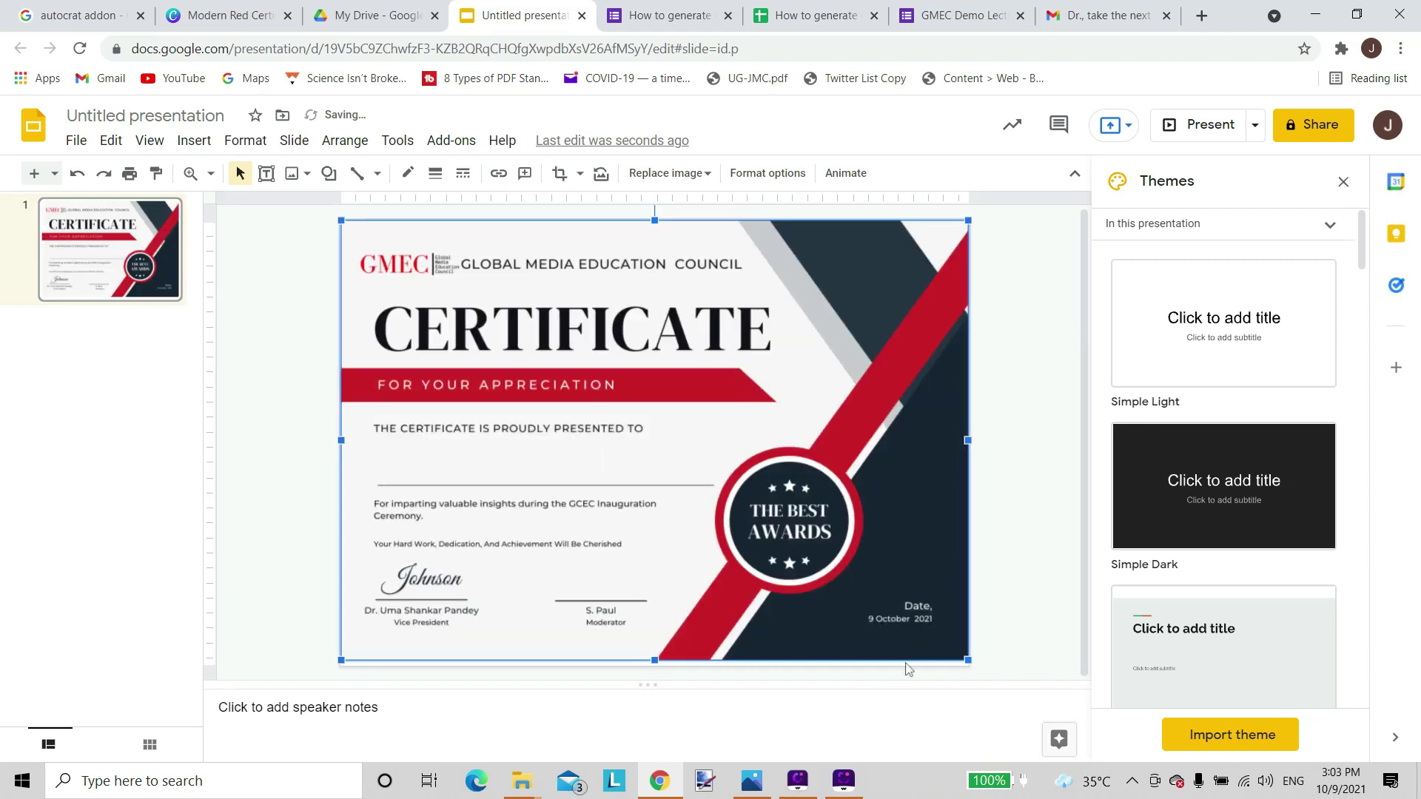
left_click_drag(962, 666, 968, 670)
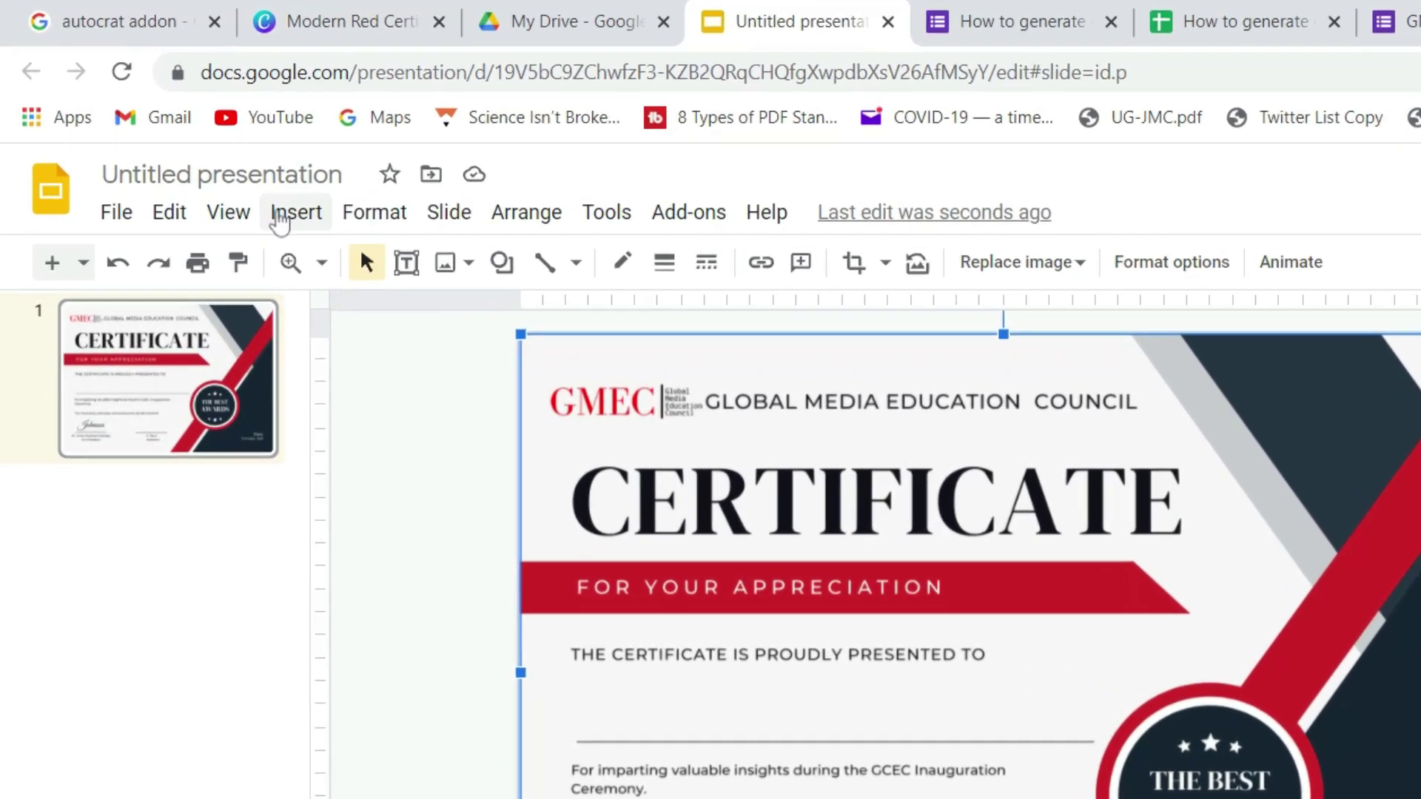
Draw a text box below the presented-to line in Merriweather, size 28.
left_click(187, 141)
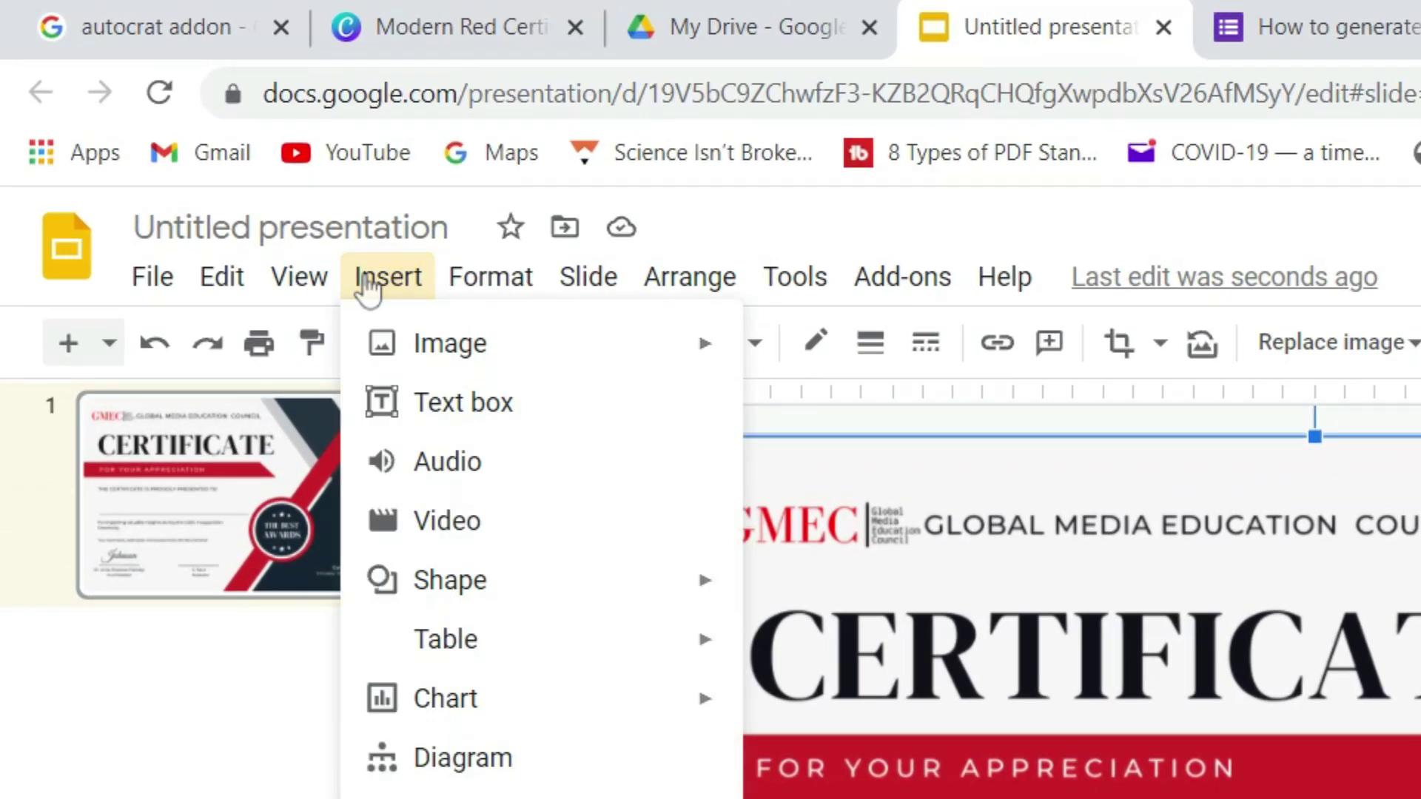
left_click(427, 418)
left_click_drag(383, 439, 713, 485)
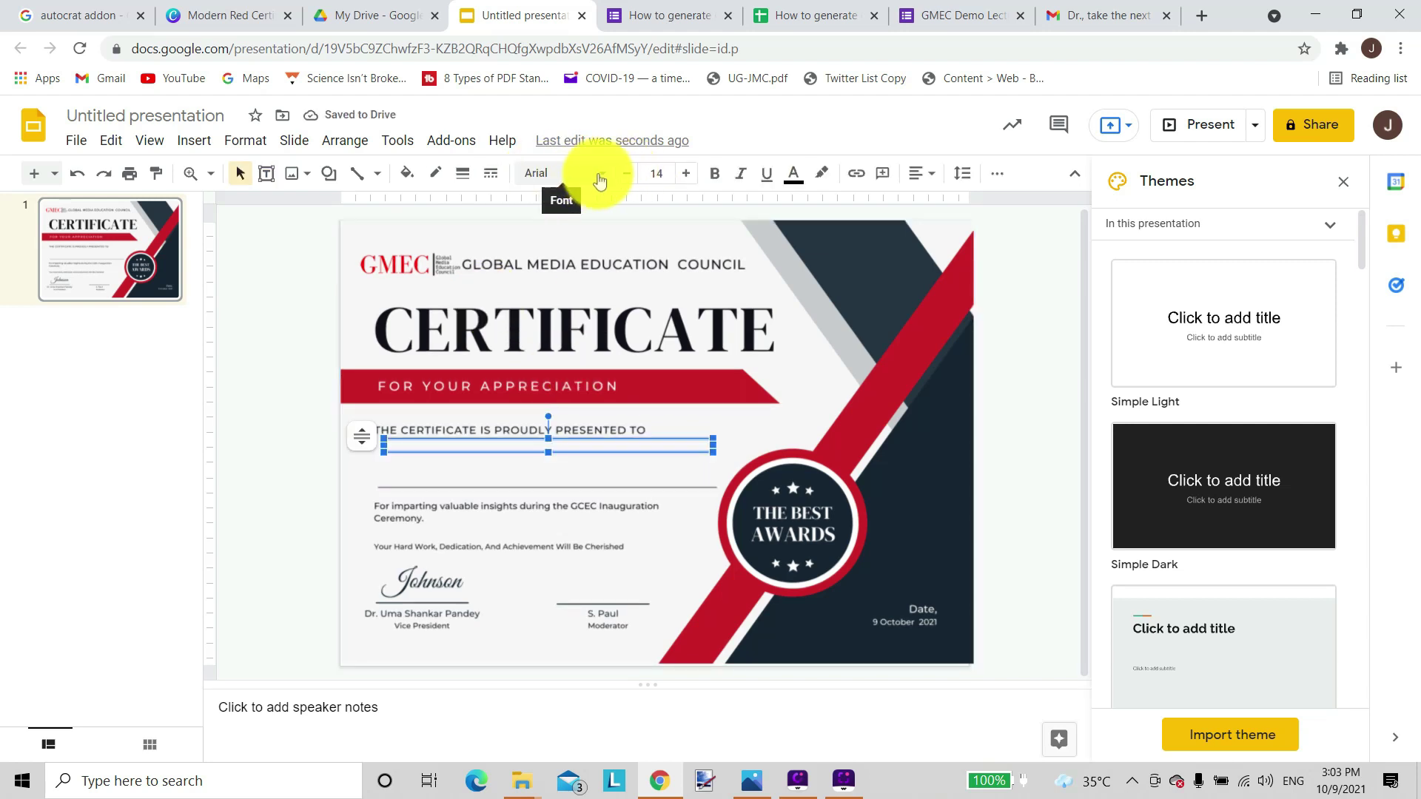
left_click(600, 178)
left_click(596, 366)
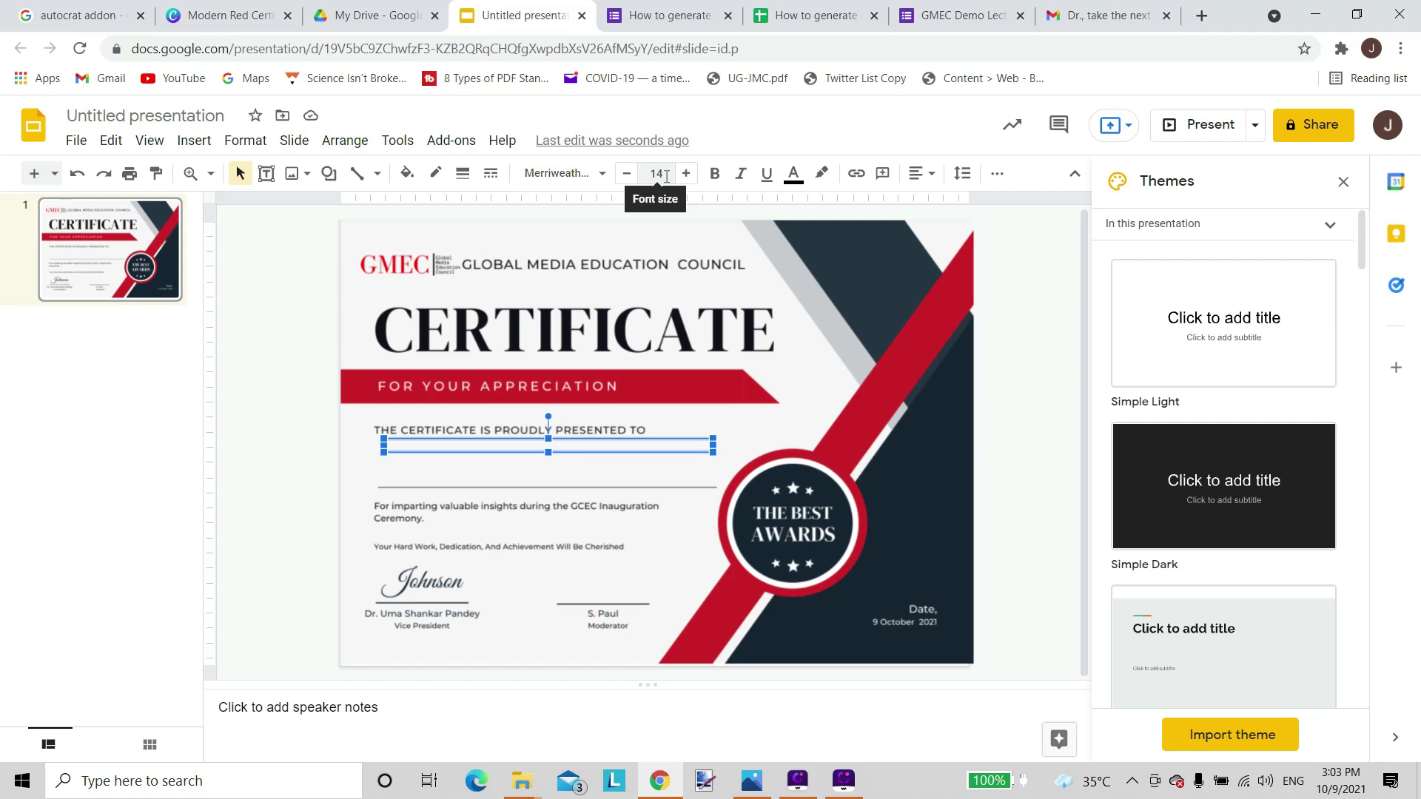
left_click(666, 176)
type("28")
key("Return")
Nudge the text box into place and type <<Name>> inside it.
scroll(518, 523, "up", 3)
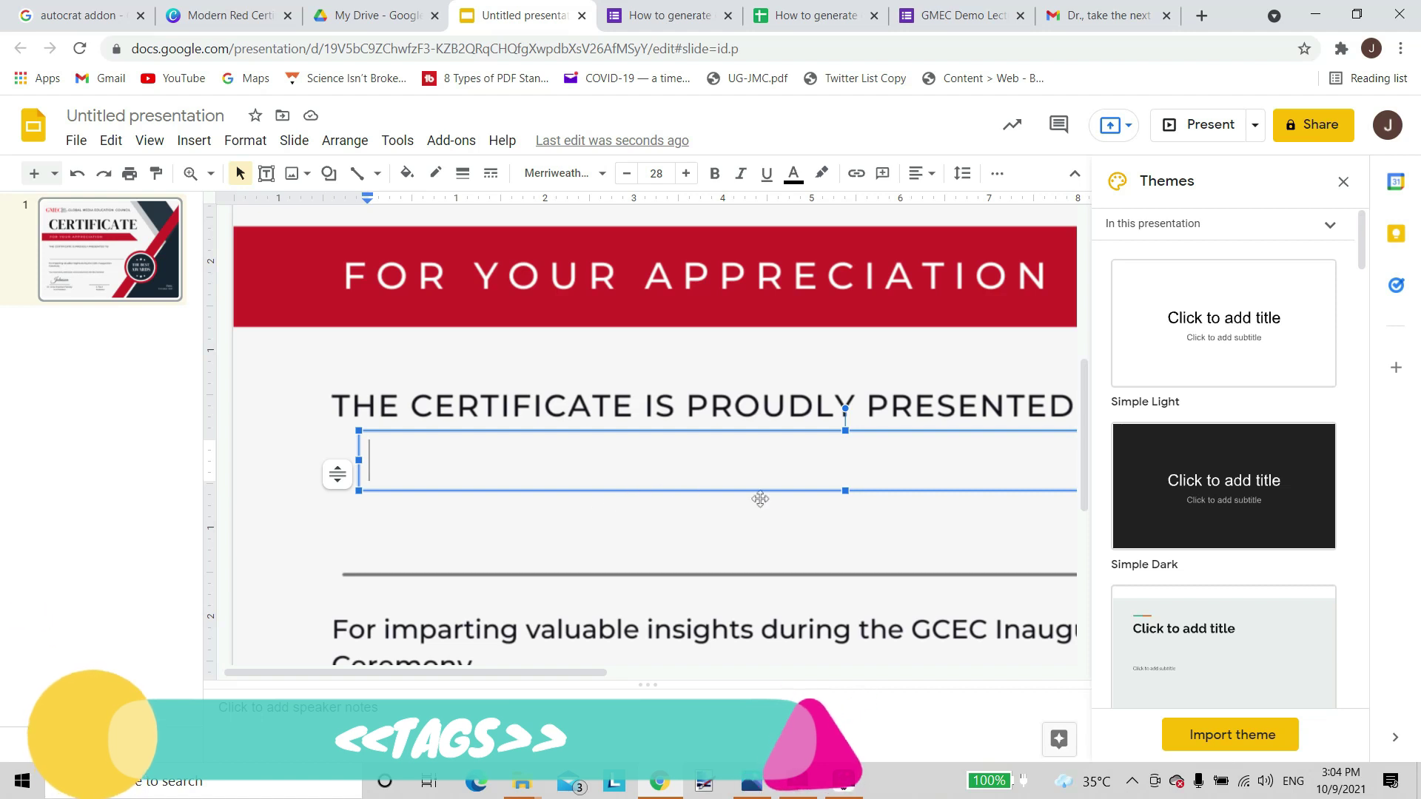
scroll(760, 499, "right", 3)
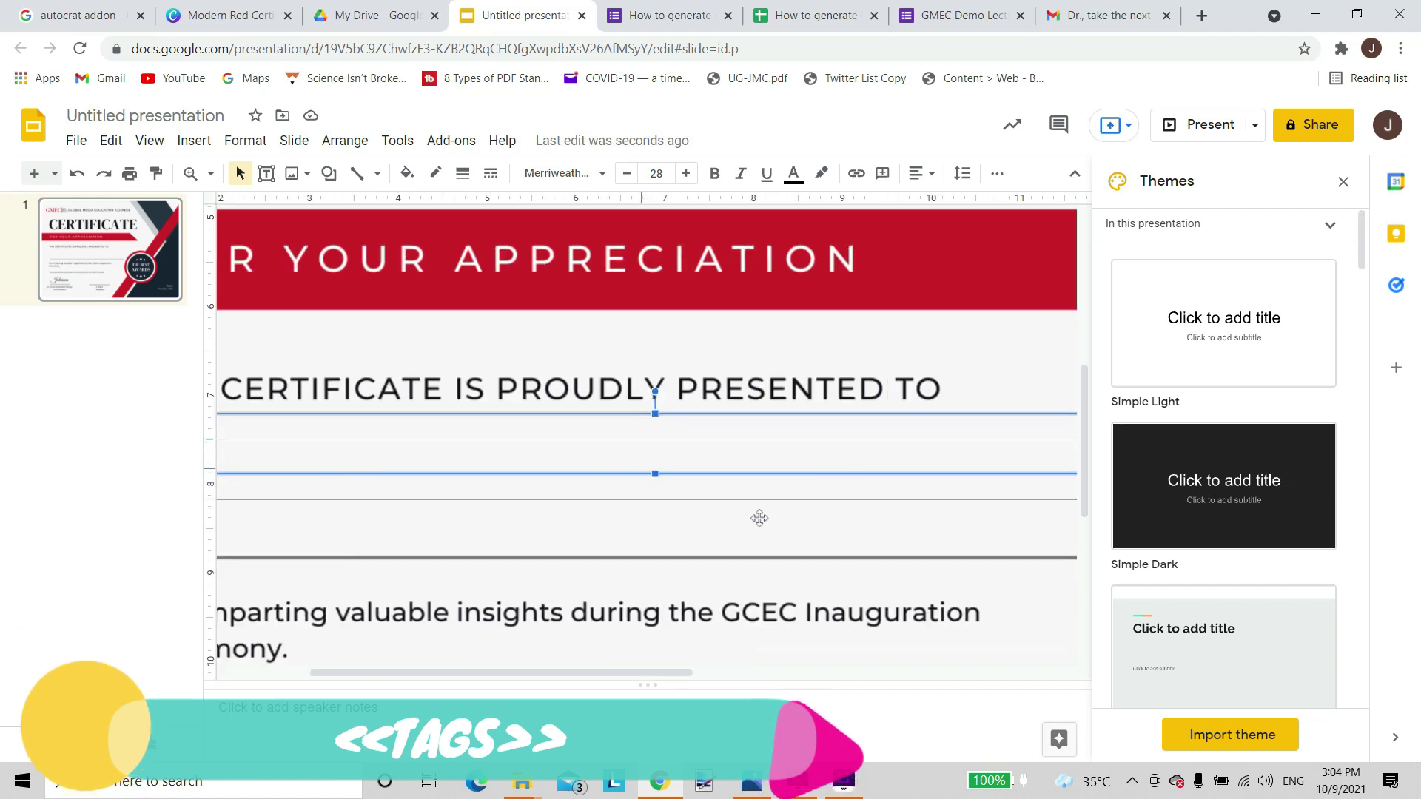
left_click_drag(760, 517, 745, 544)
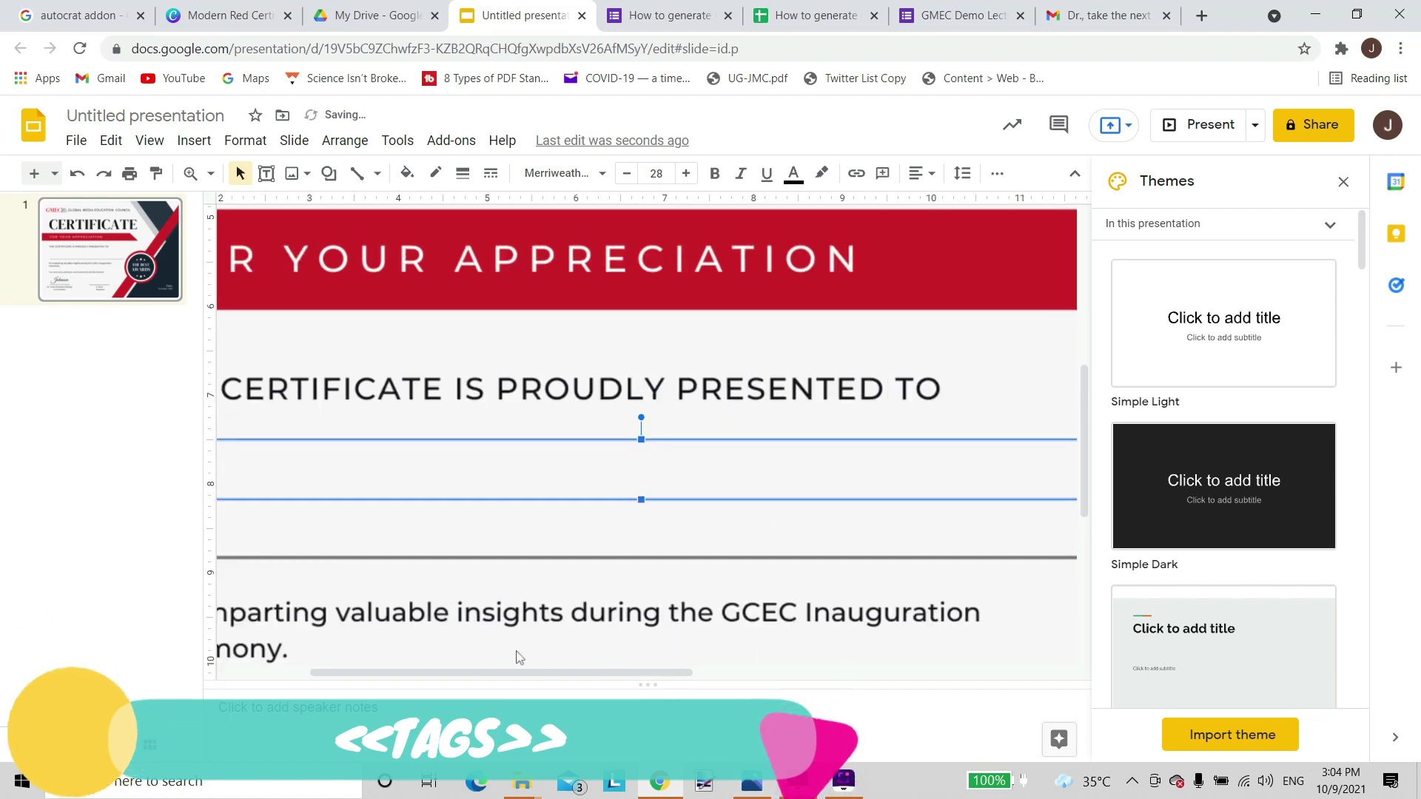
left_click_drag(504, 672, 435, 682)
left_click(572, 482)
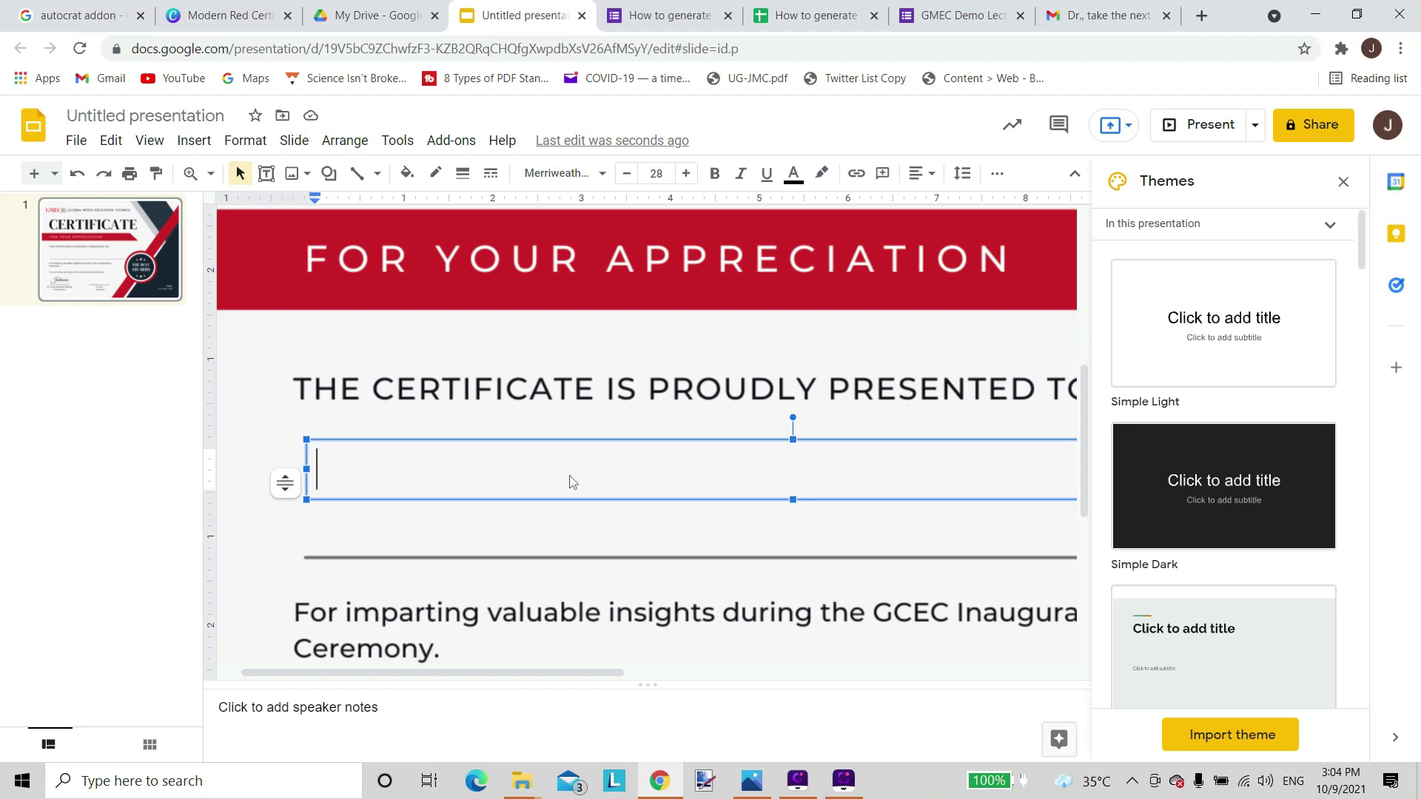
type("<<N")
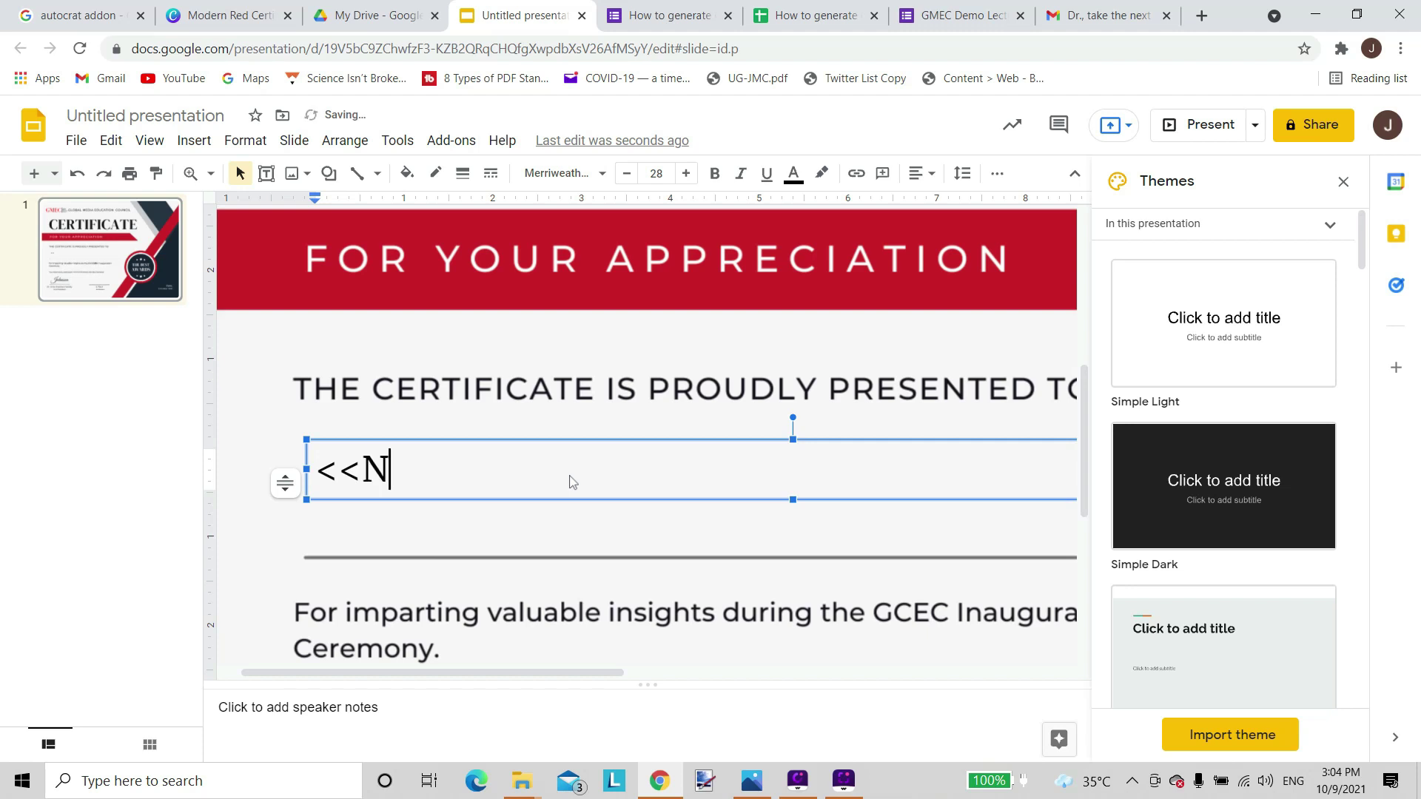
type("ame>>")
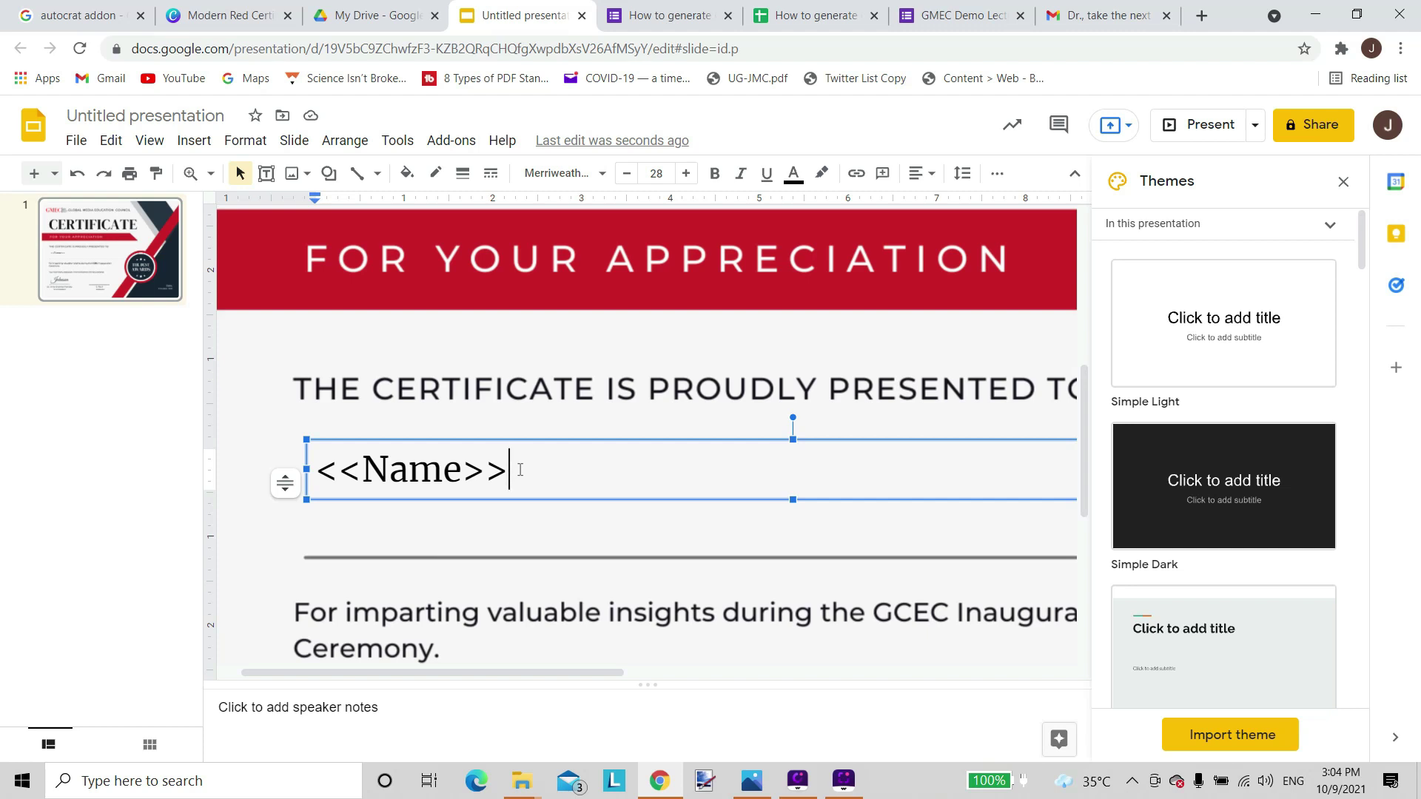
Center-align the <<Name>> text within its box.
left_click_drag(521, 470, 551, 735)
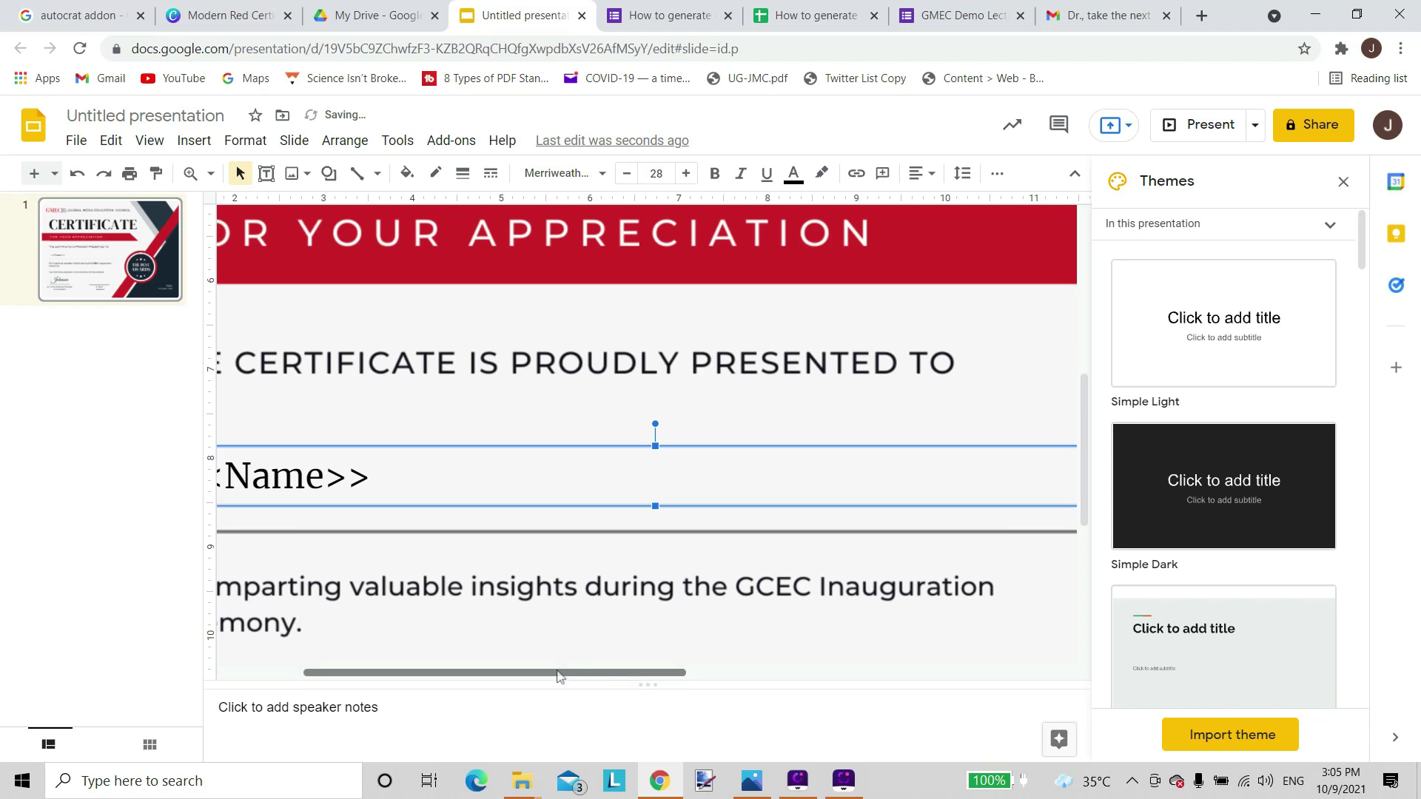
left_click_drag(562, 674, 491, 674)
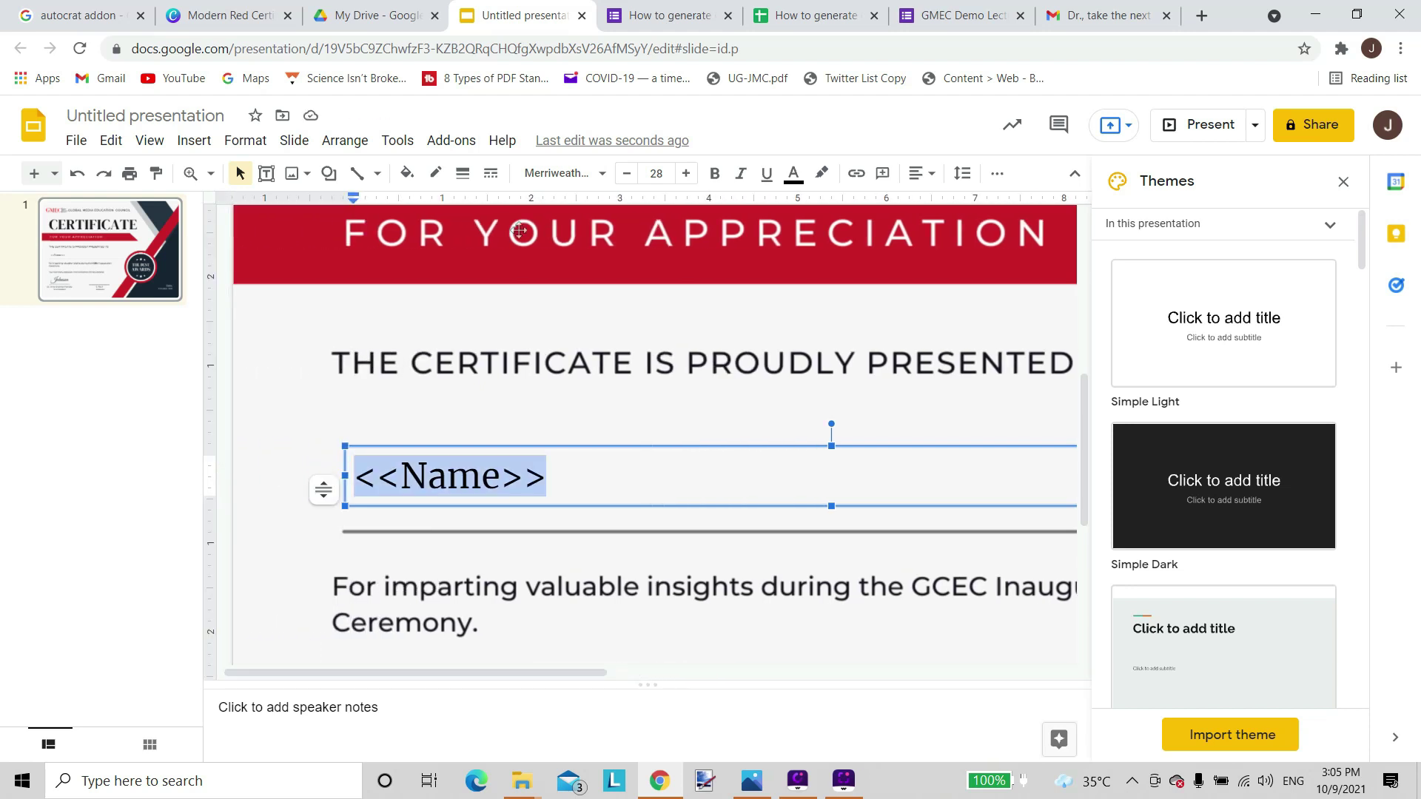
left_click(928, 175)
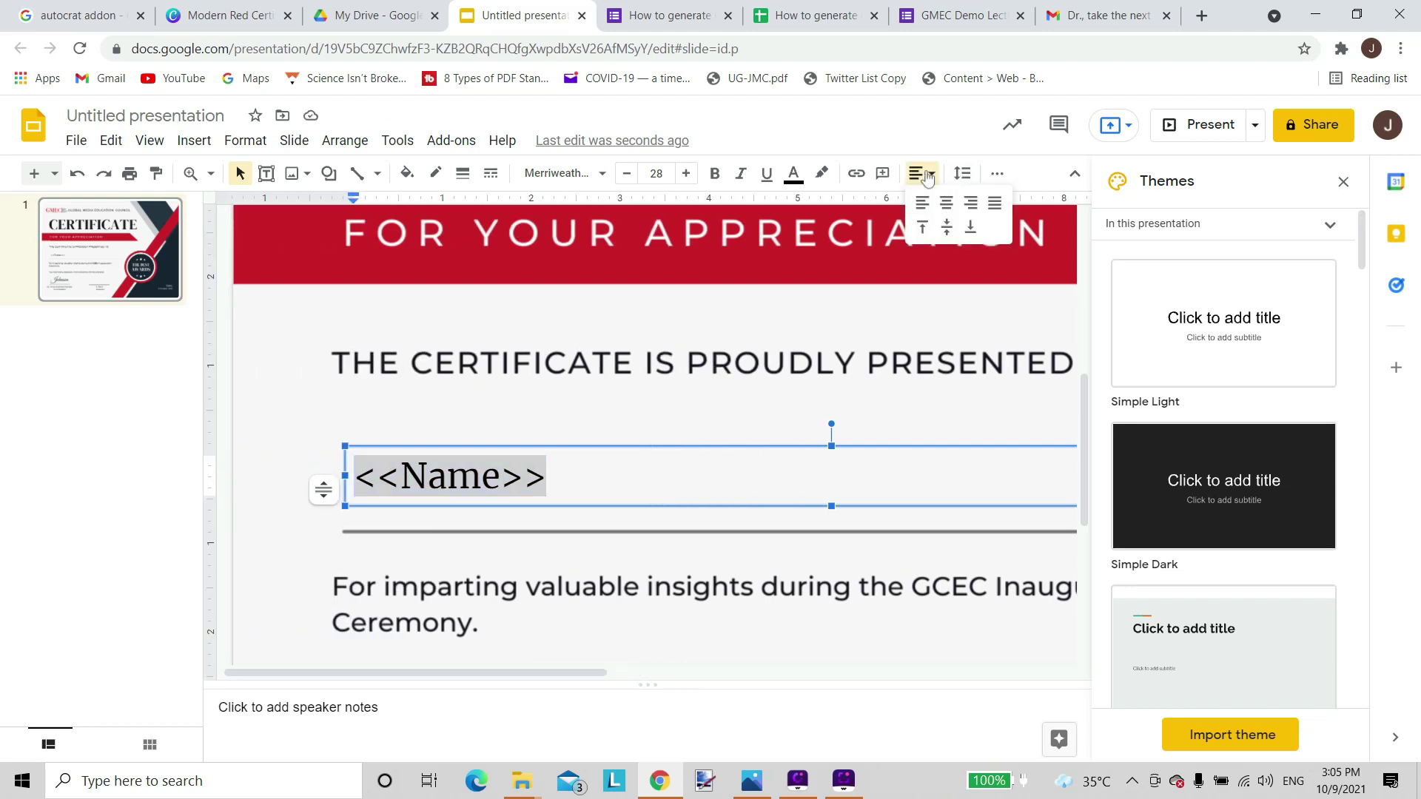
left_click(946, 203)
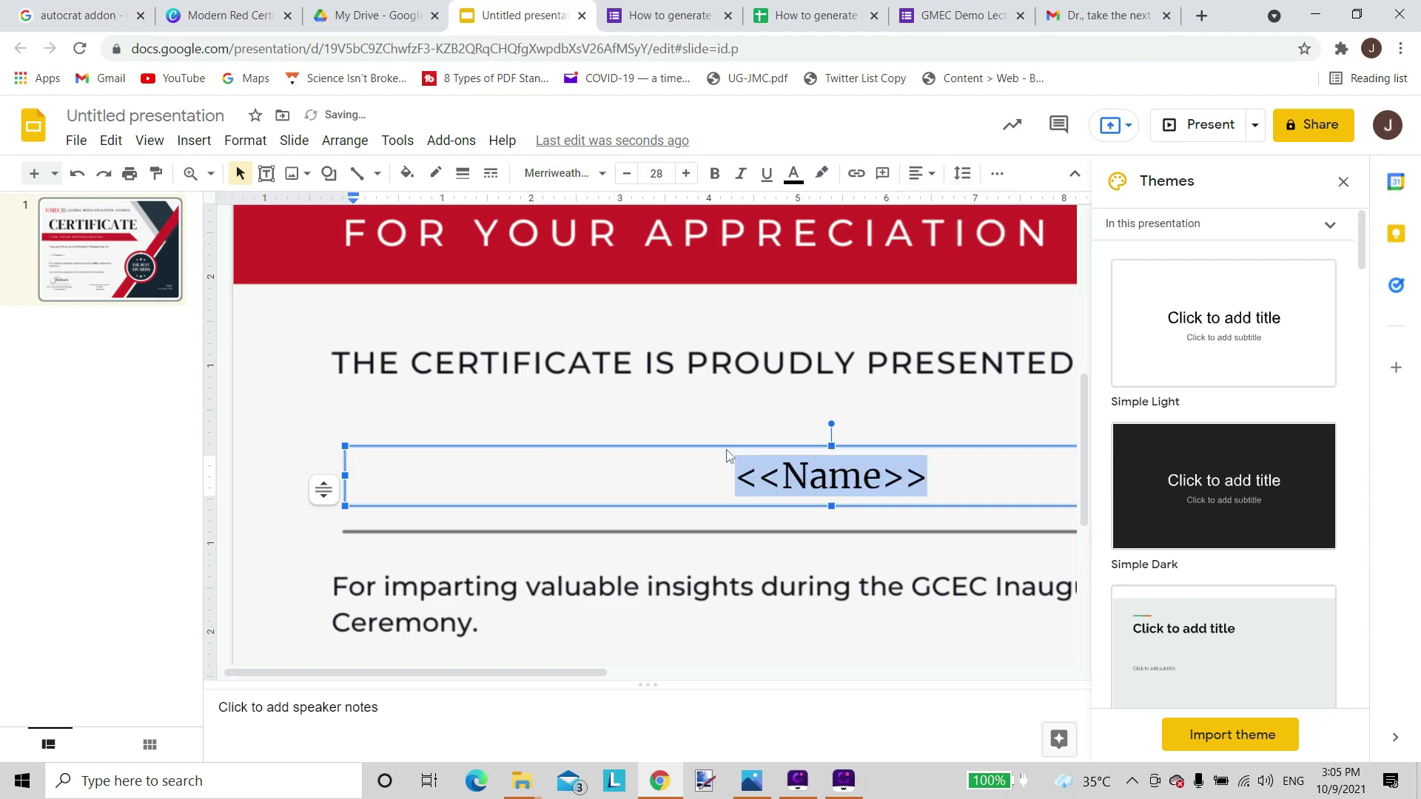
Set the zoom to Fit so the whole certificate slide is visible.
scroll(768, 488, "up", 6)
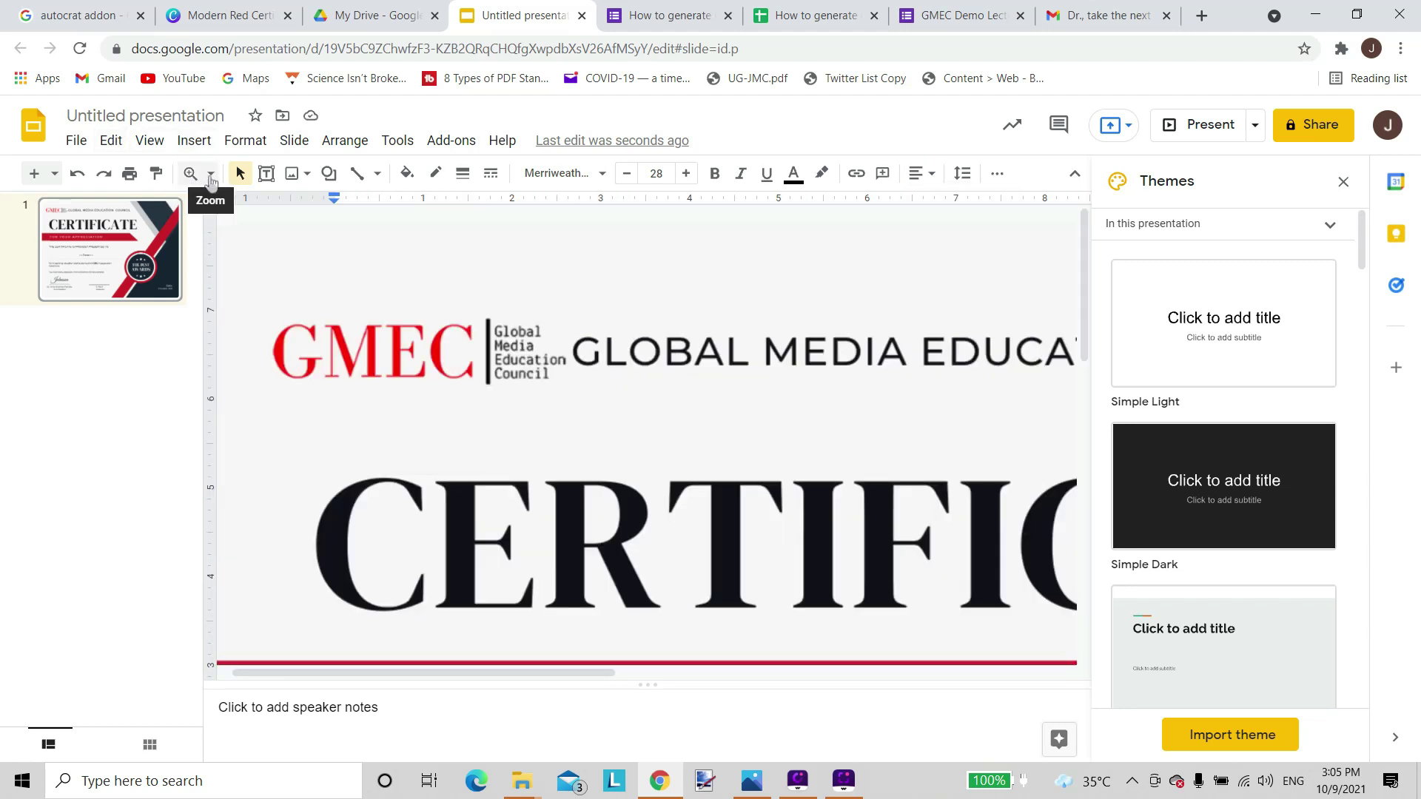
left_click(210, 173)
left_click(251, 236)
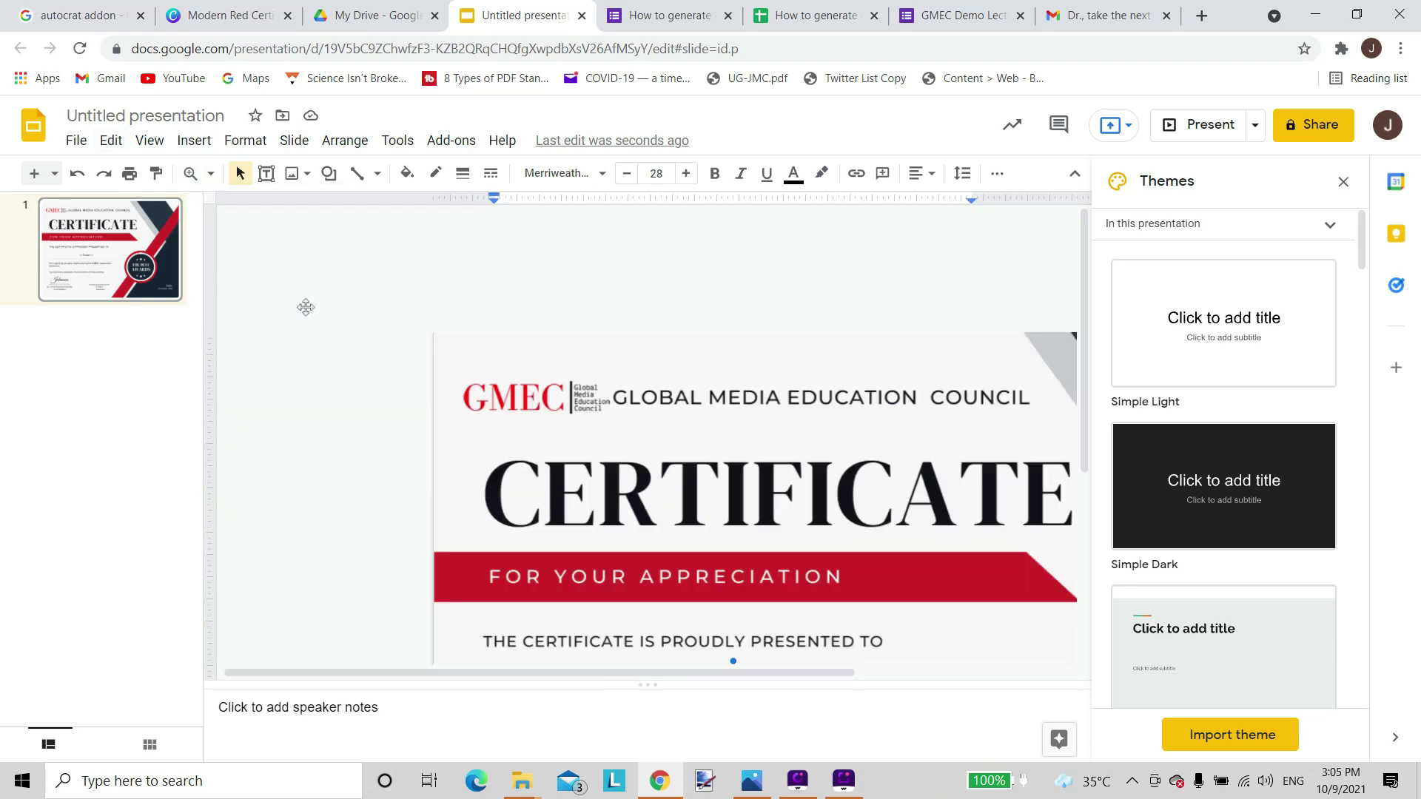
left_click(206, 175)
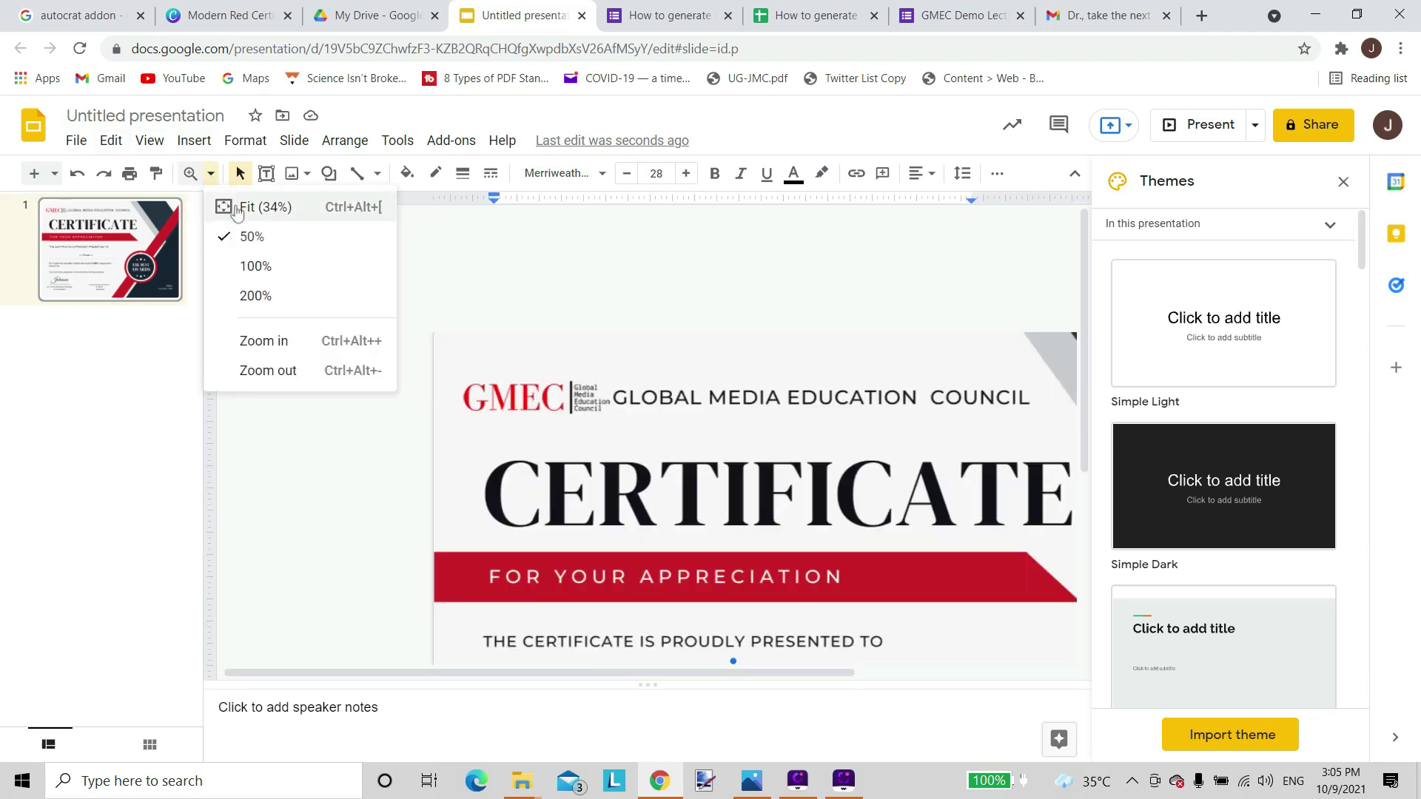
left_click(236, 208)
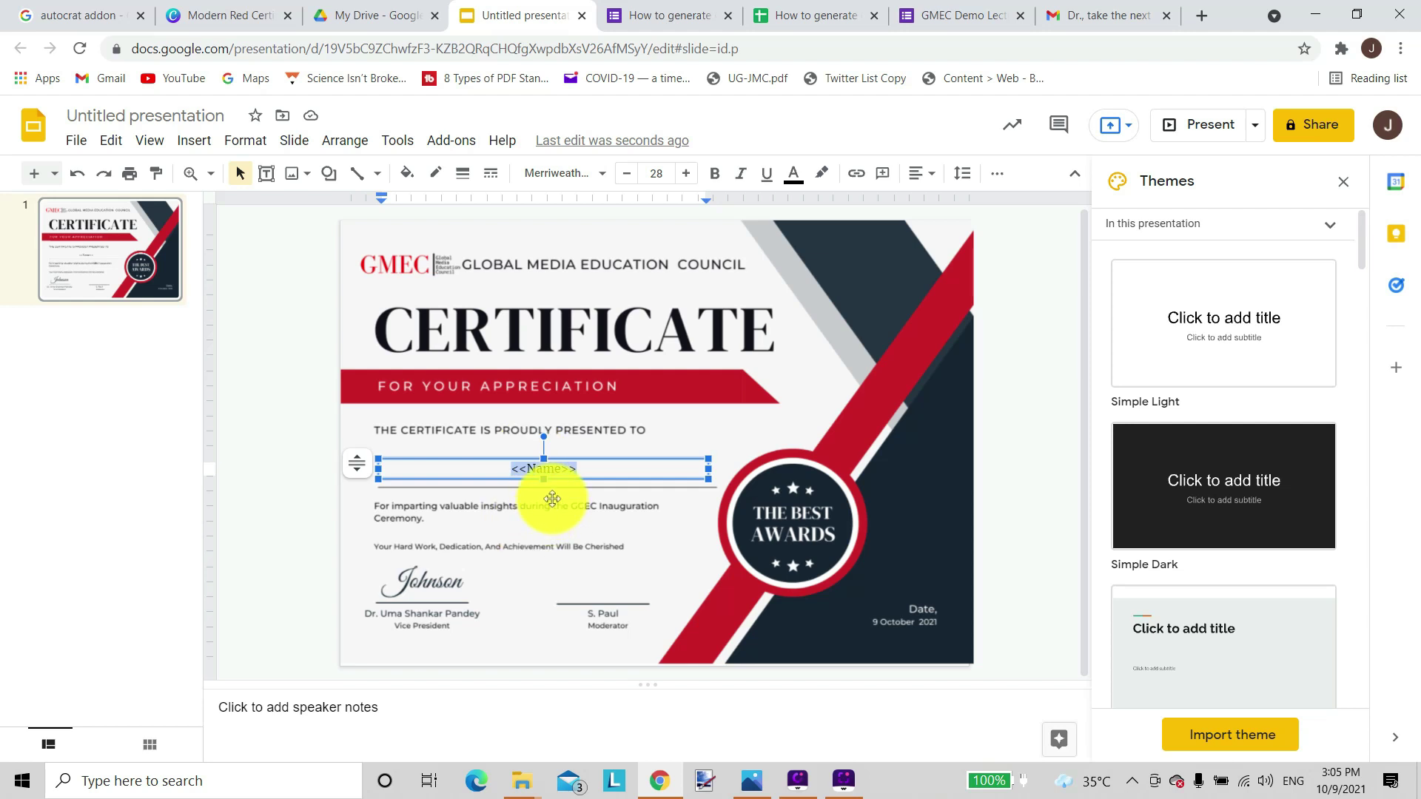
left_click(552, 485)
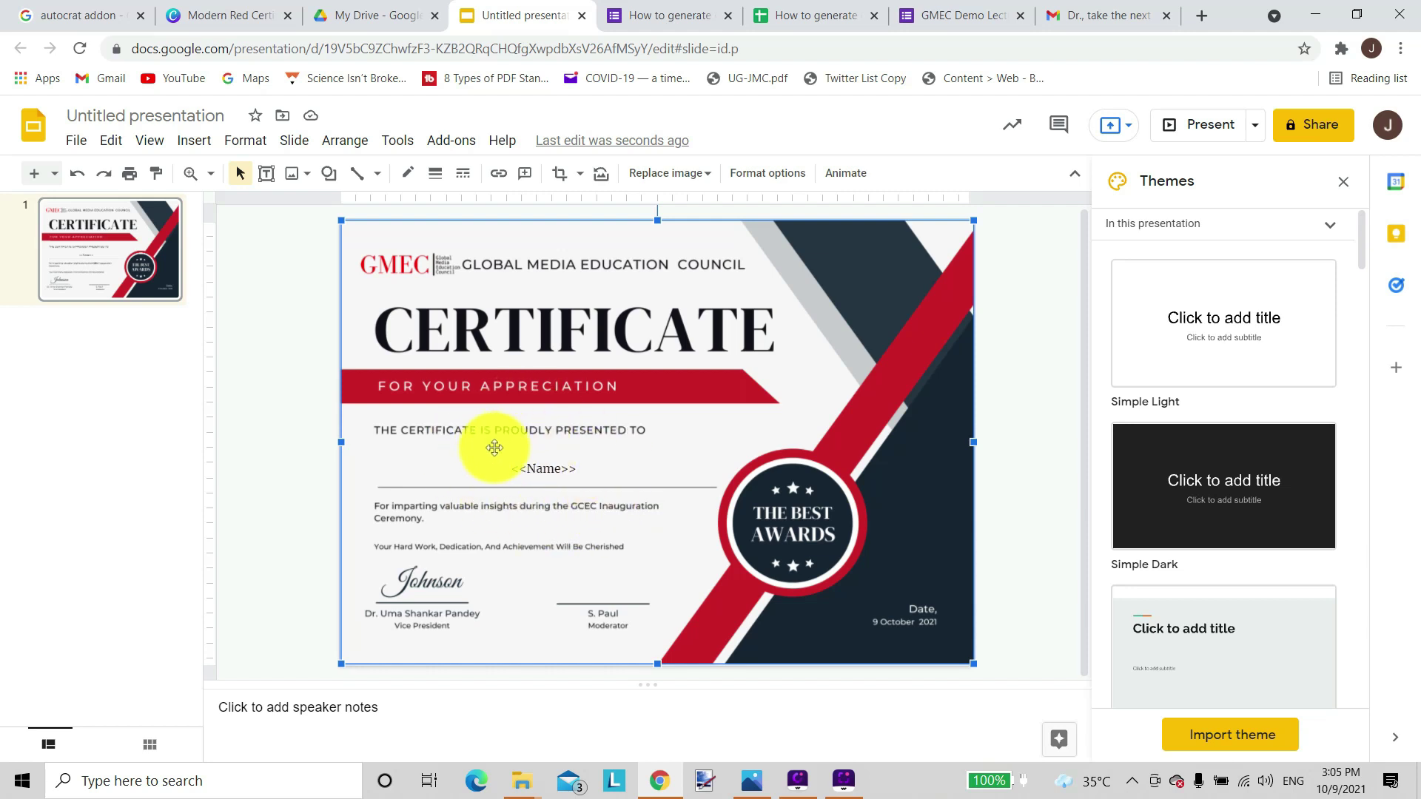
Rename the presentation to 'GMEC certificate'.
left_click(182, 116)
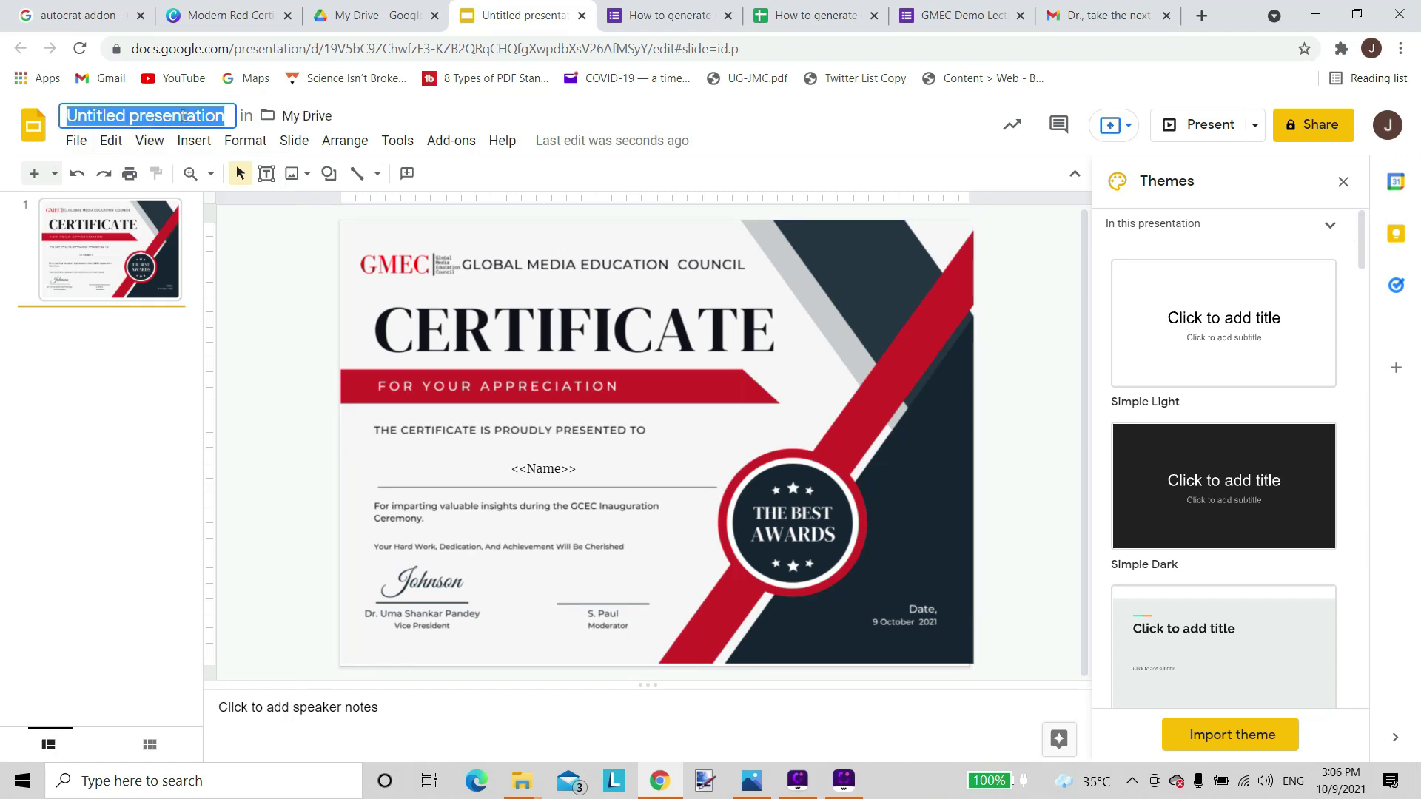
type("GMEC certificate")
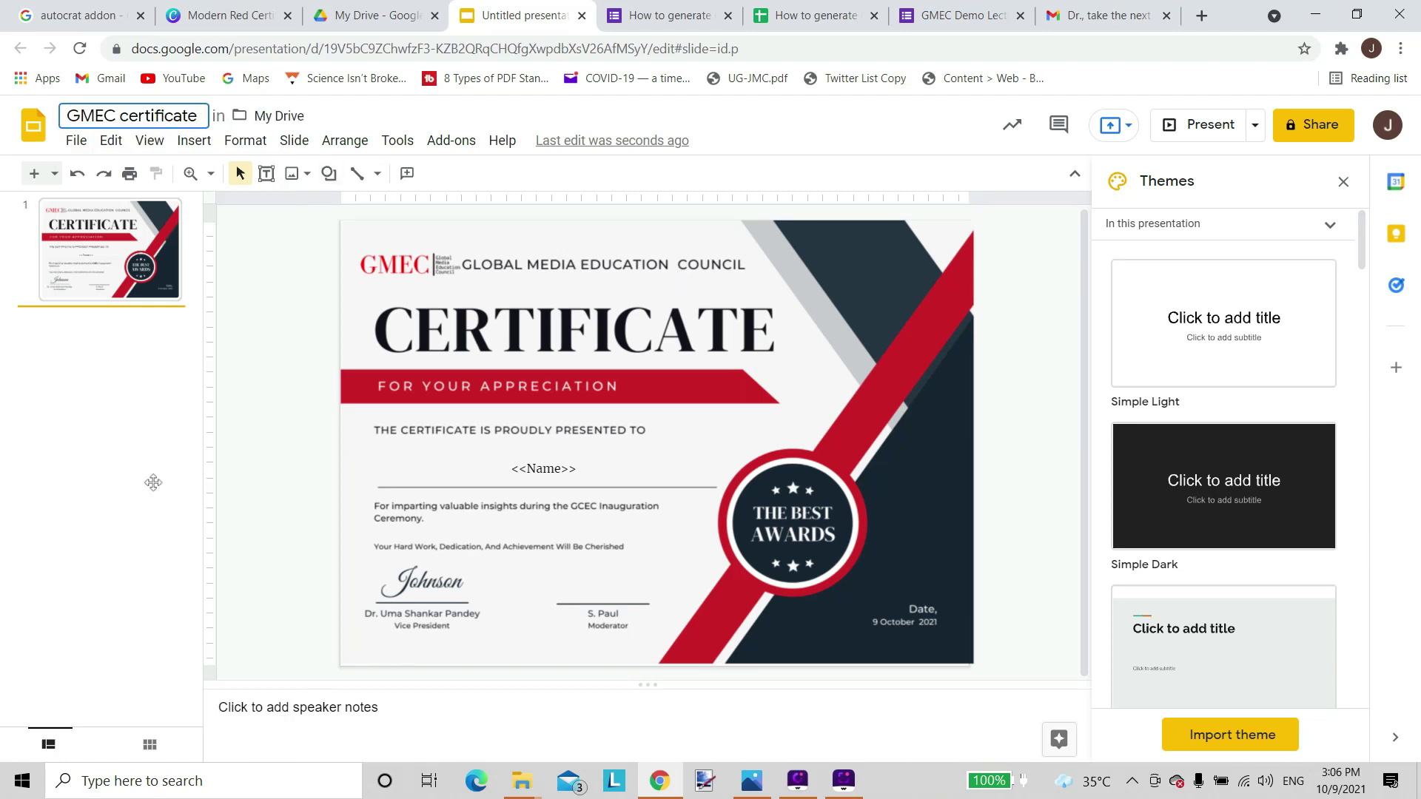
left_click(268, 407)
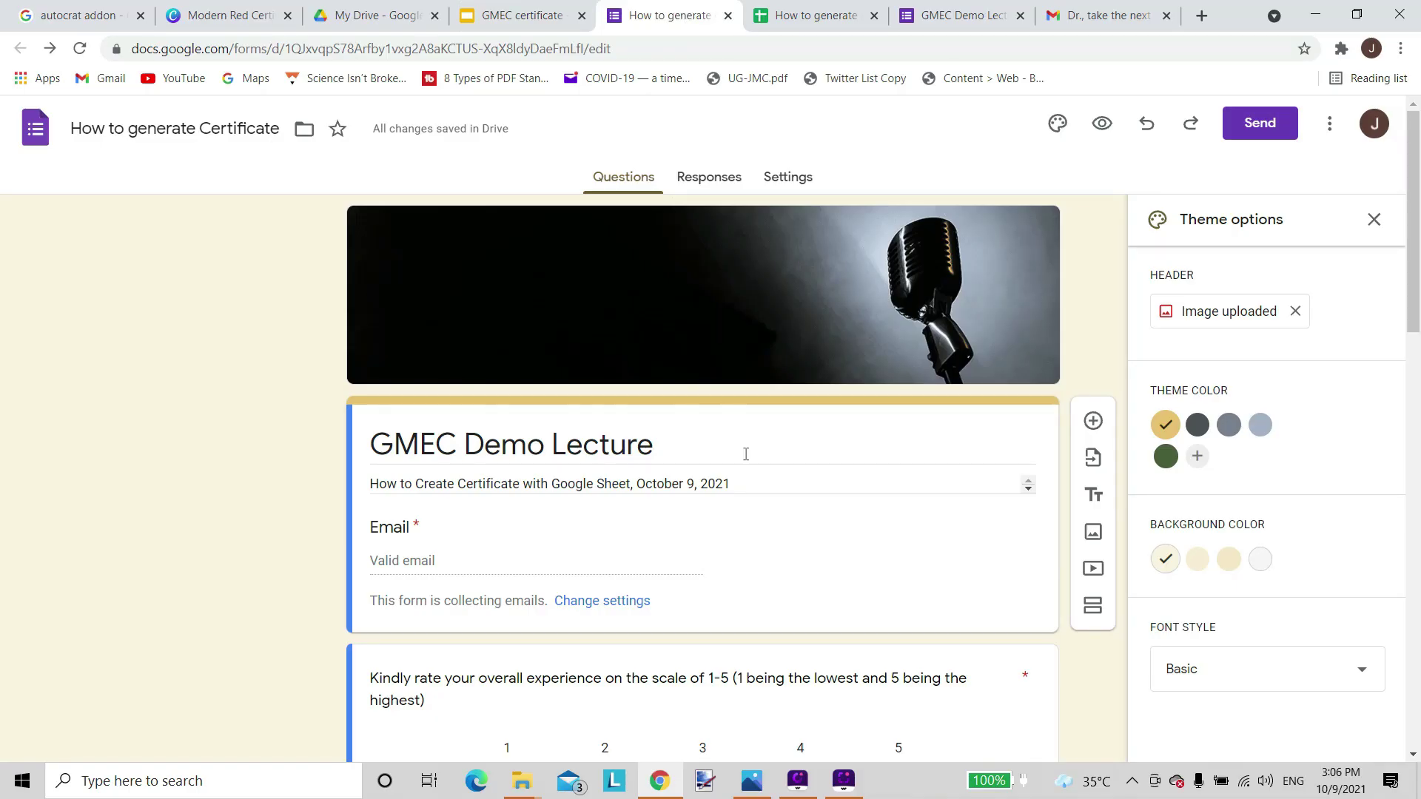
Scroll through the GMEC Demo Lecture form and view its empty Responses.
scroll(746, 454, "down", 10)
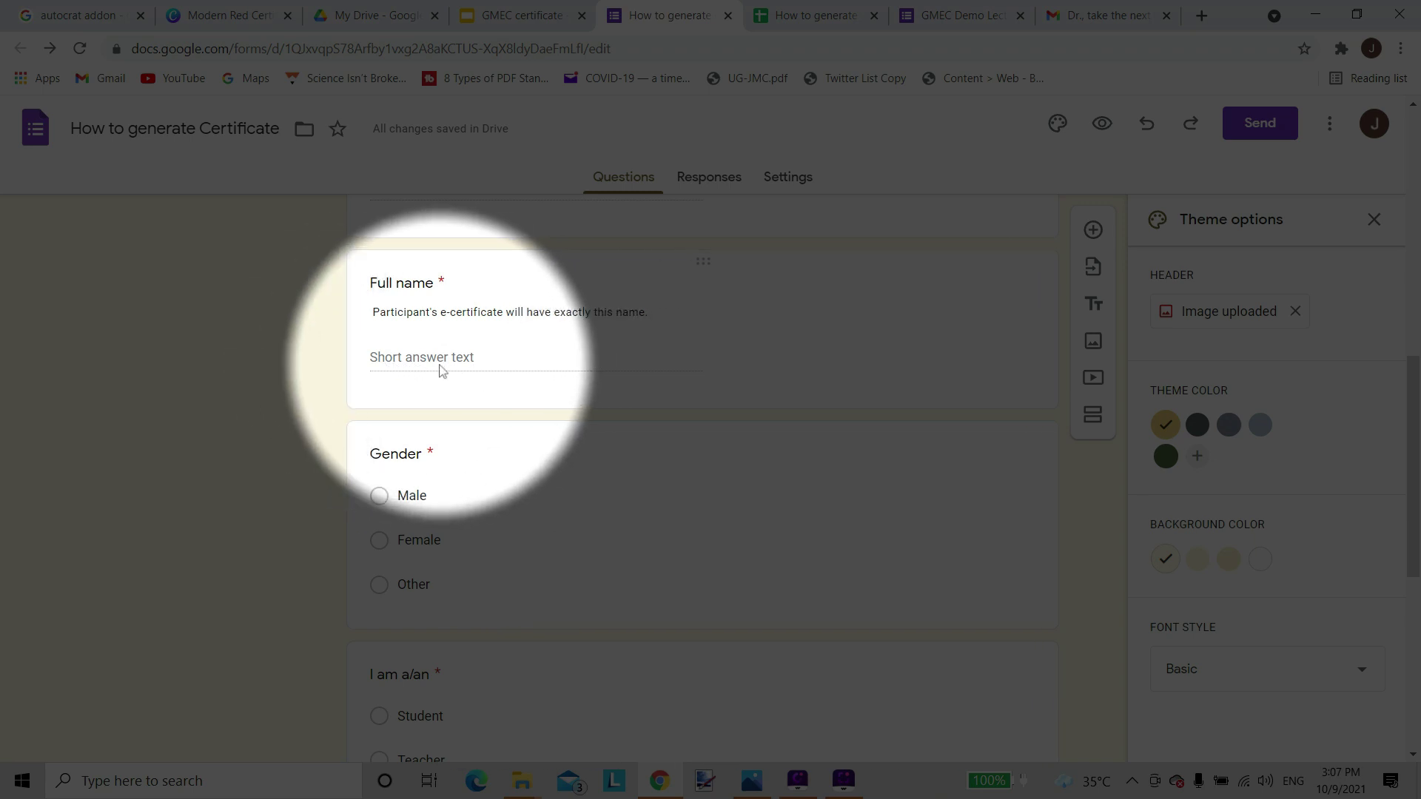
scroll(459, 377, "down", 7)
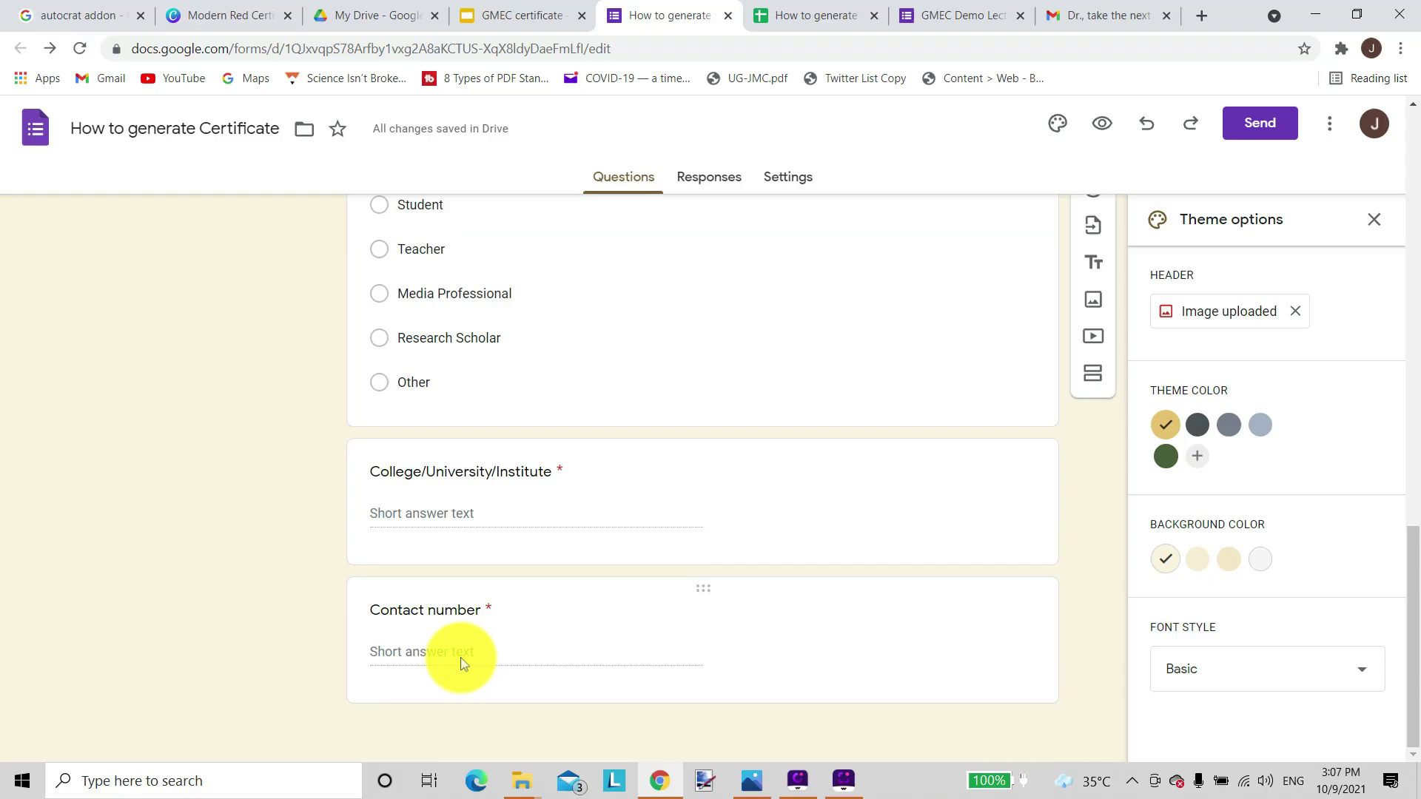
scroll(460, 657, "up", 9)
scroll(461, 658, "up", 10)
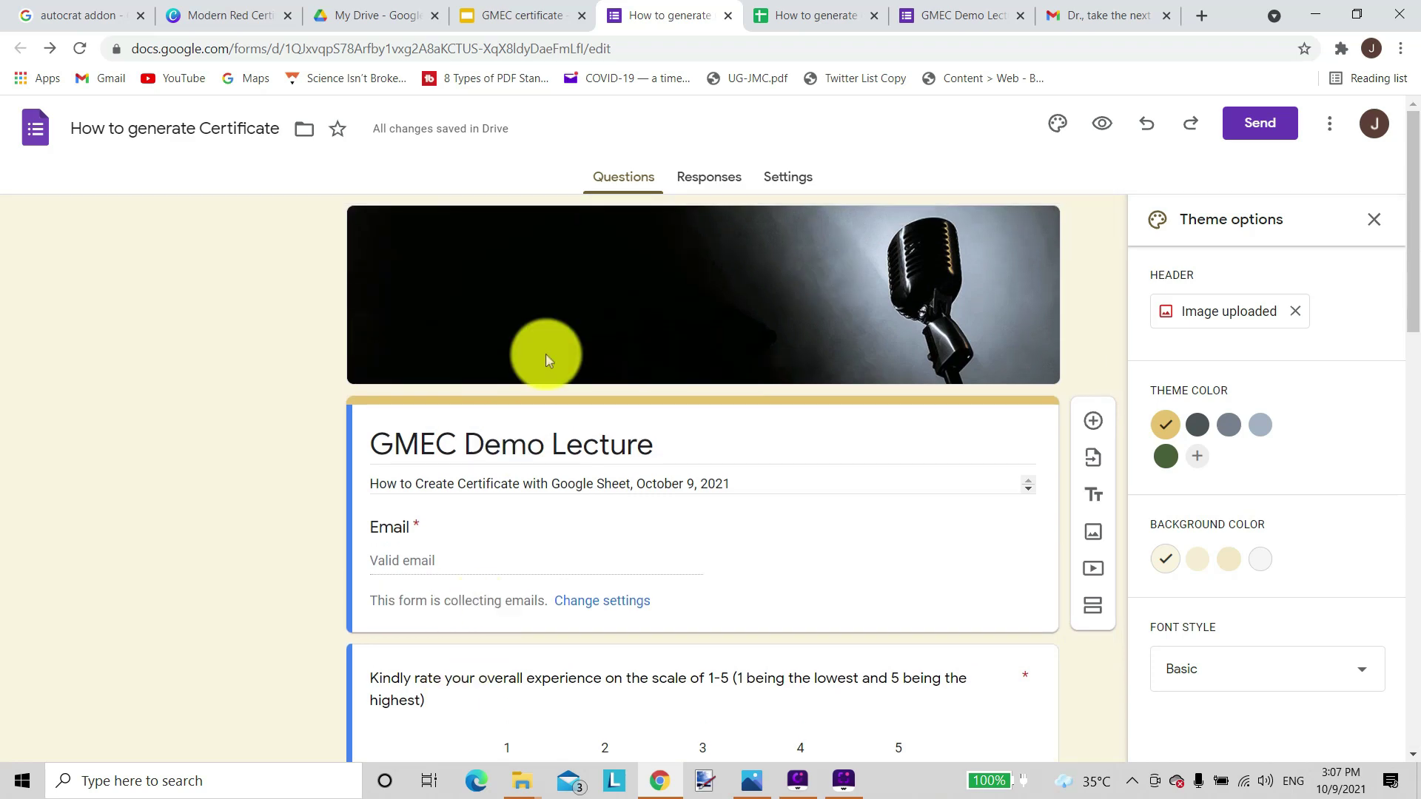
left_click(702, 178)
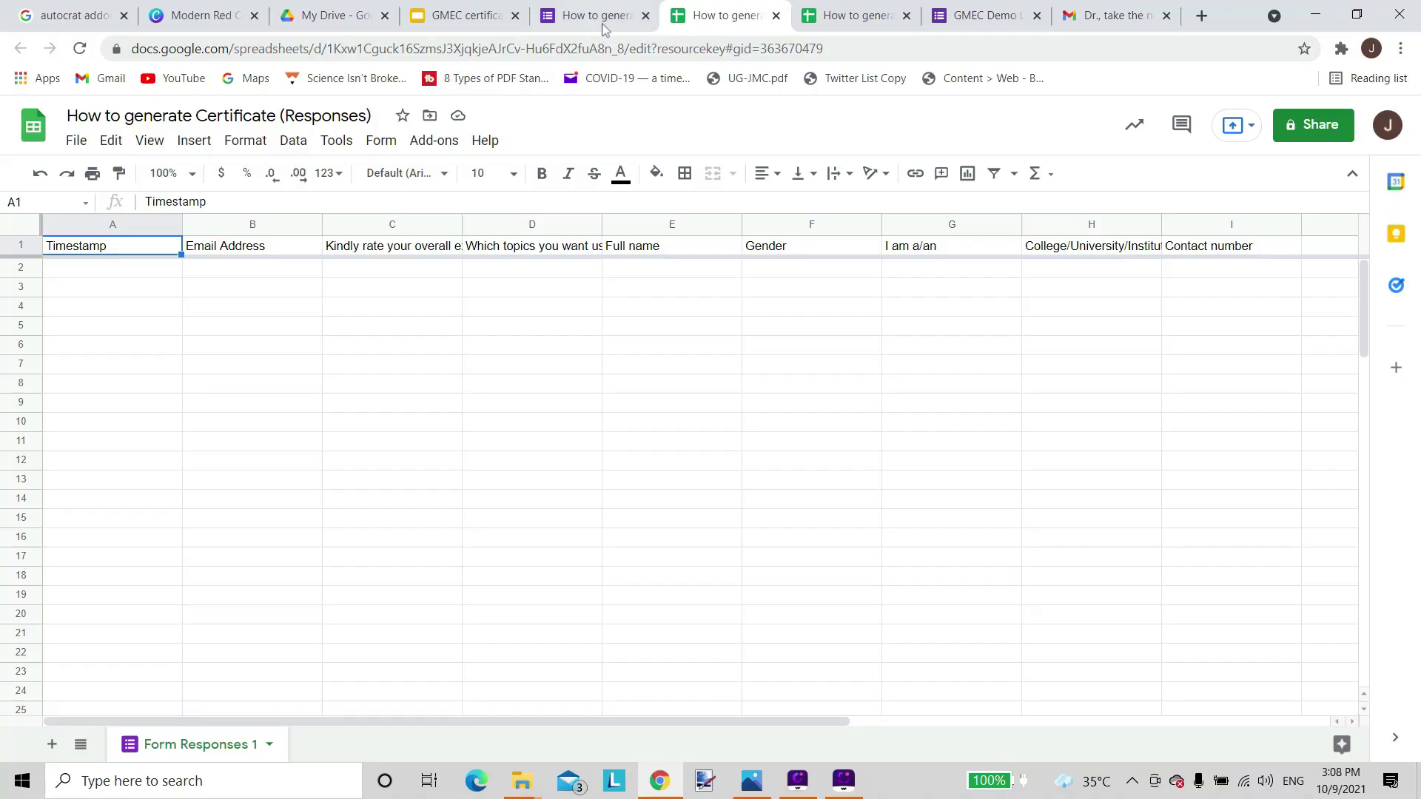
Check the responses, then return to the Questions view and scroll through it.
left_click(1162, 14)
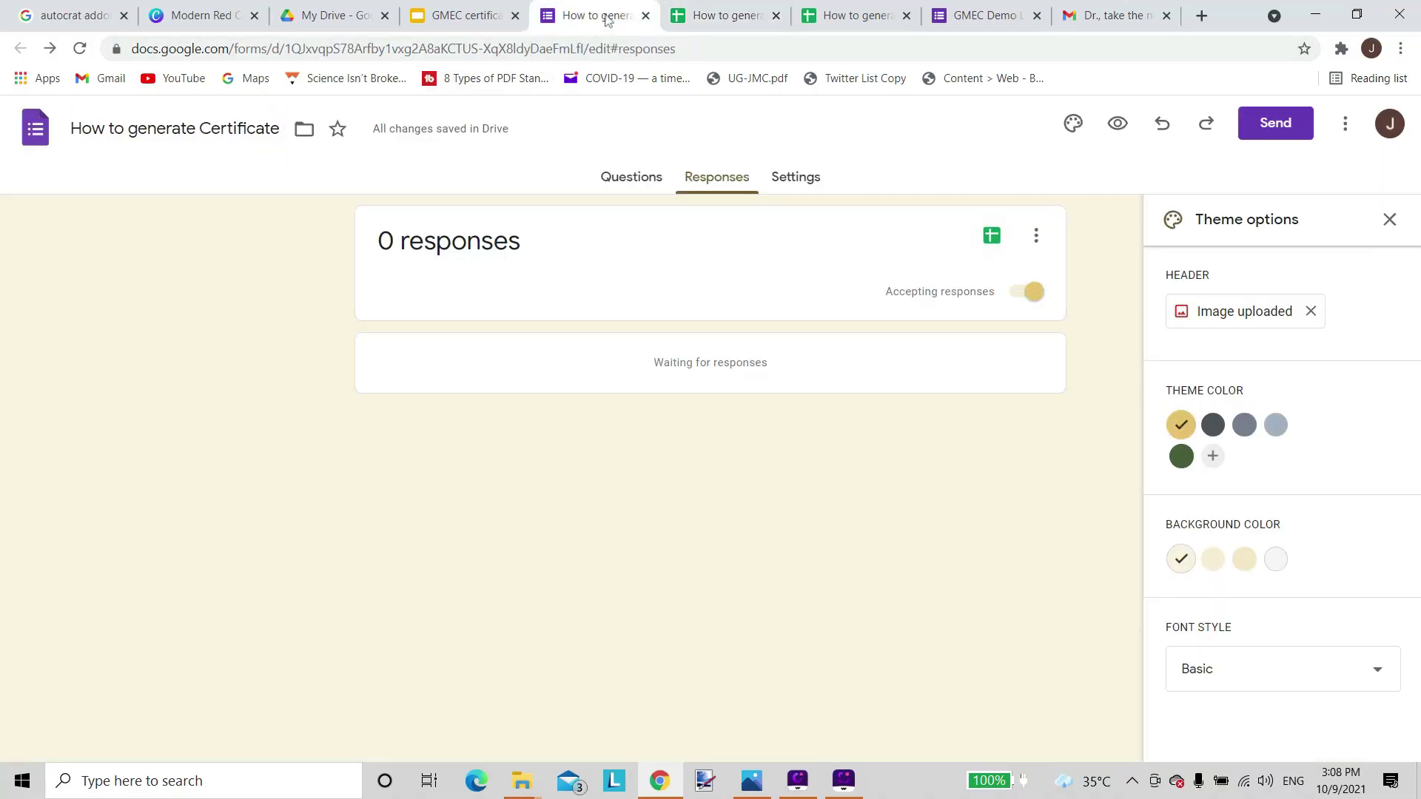
left_click(628, 182)
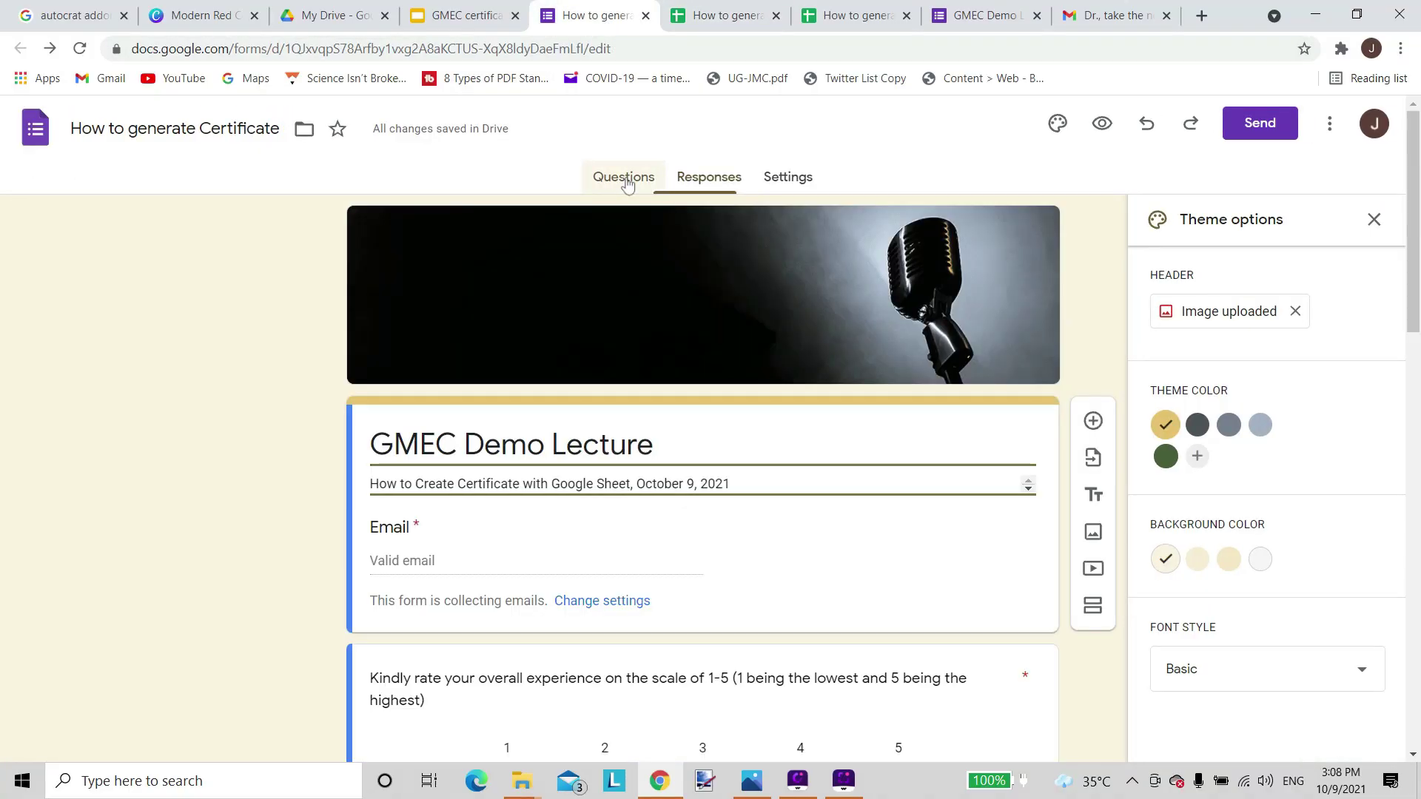
scroll(392, 551, "down", 3)
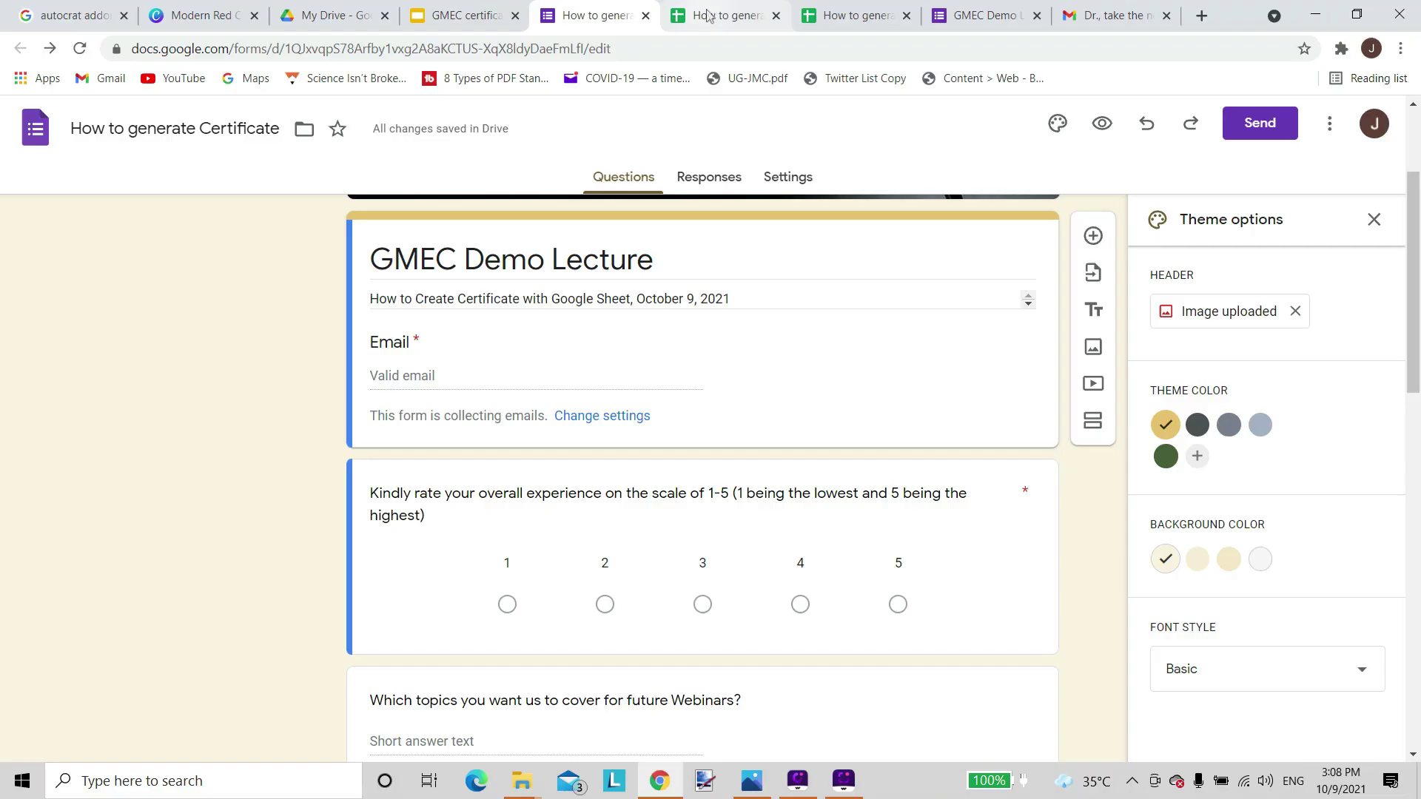
Confirm Autocrat is listed under the response sheet's Add-ons, then view the 'autocrat addon' search results.
left_click(708, 15)
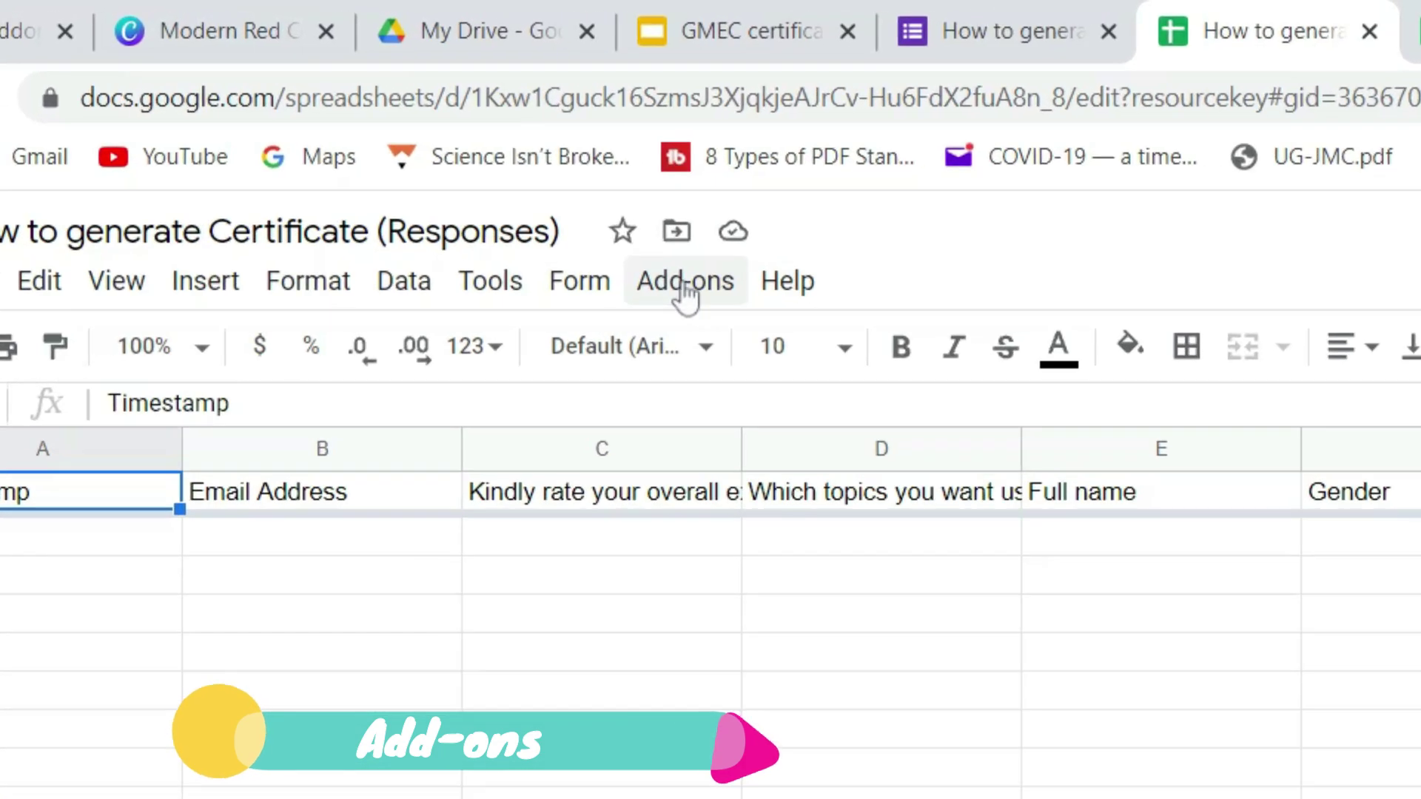
left_click(684, 289)
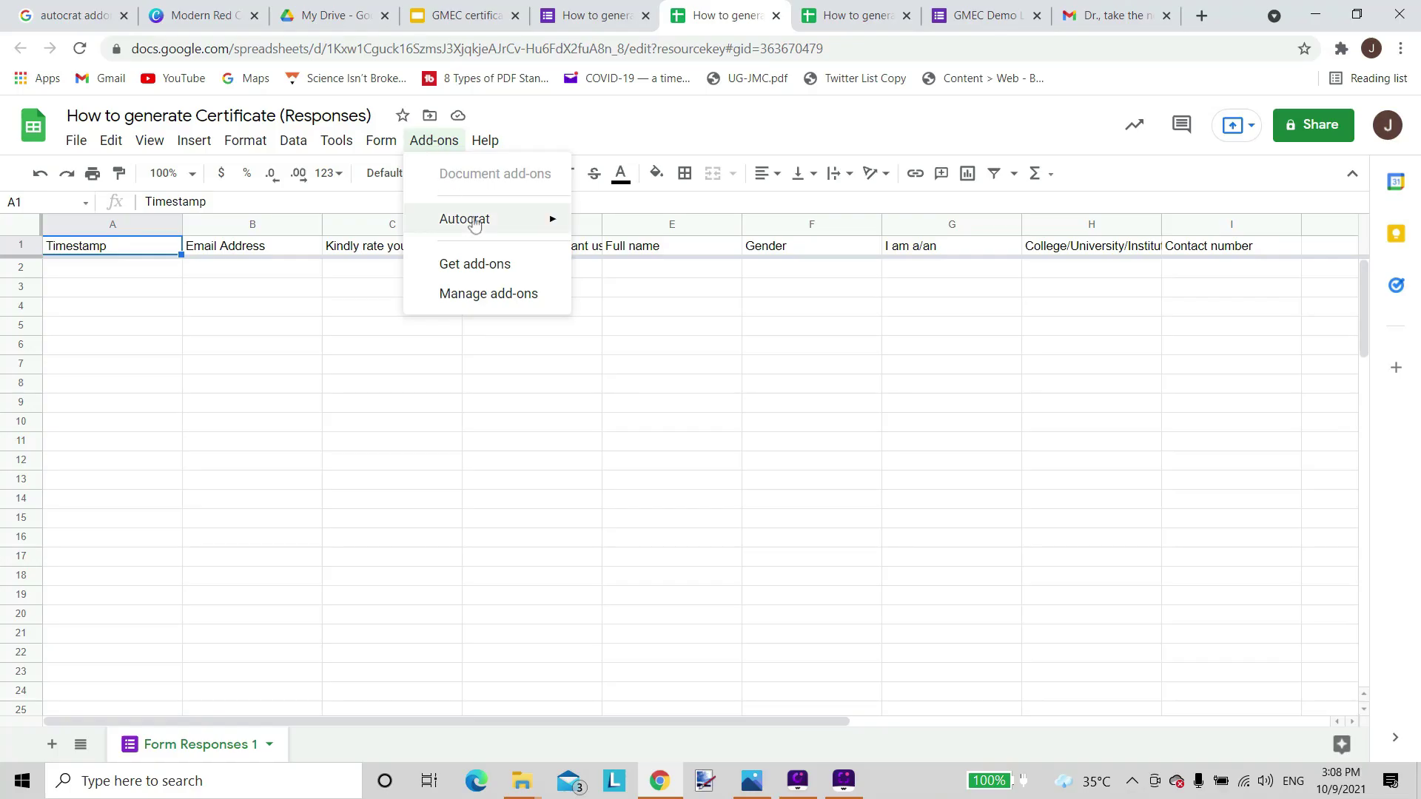
mouse_move(773, 453)
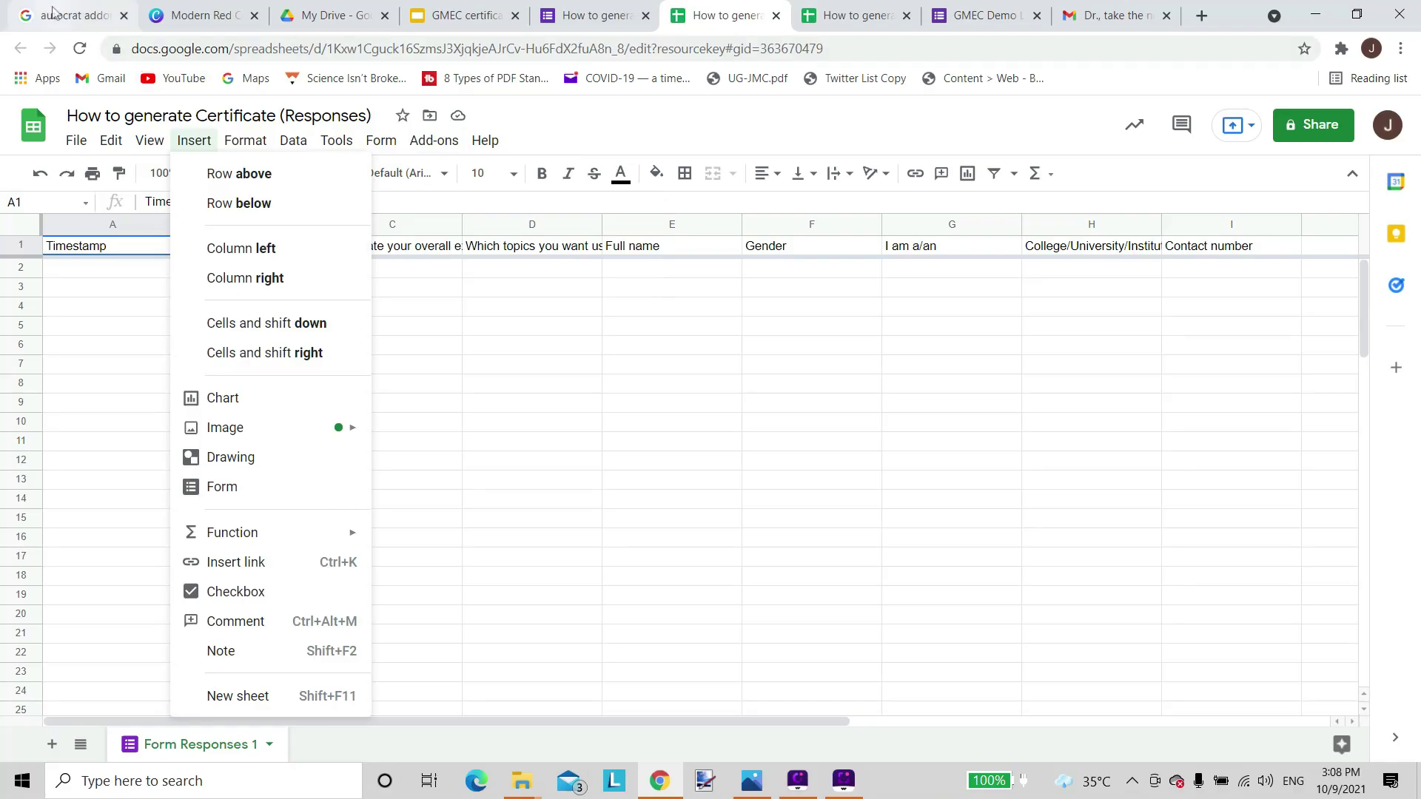
left_click(54, 16)
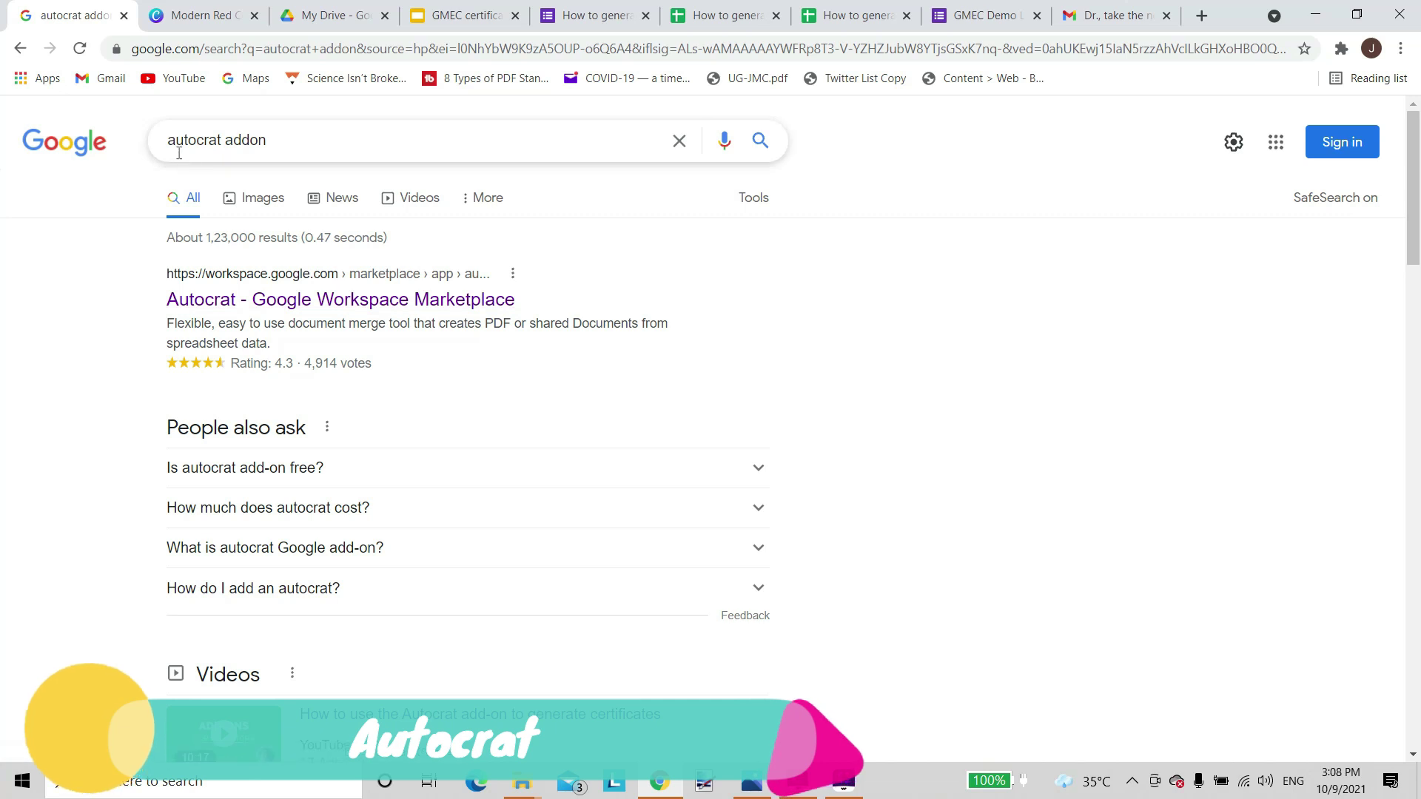
Check that Autocrat is already installed in the Marketplace, then go back to the responses spreadsheet.
left_click(287, 303)
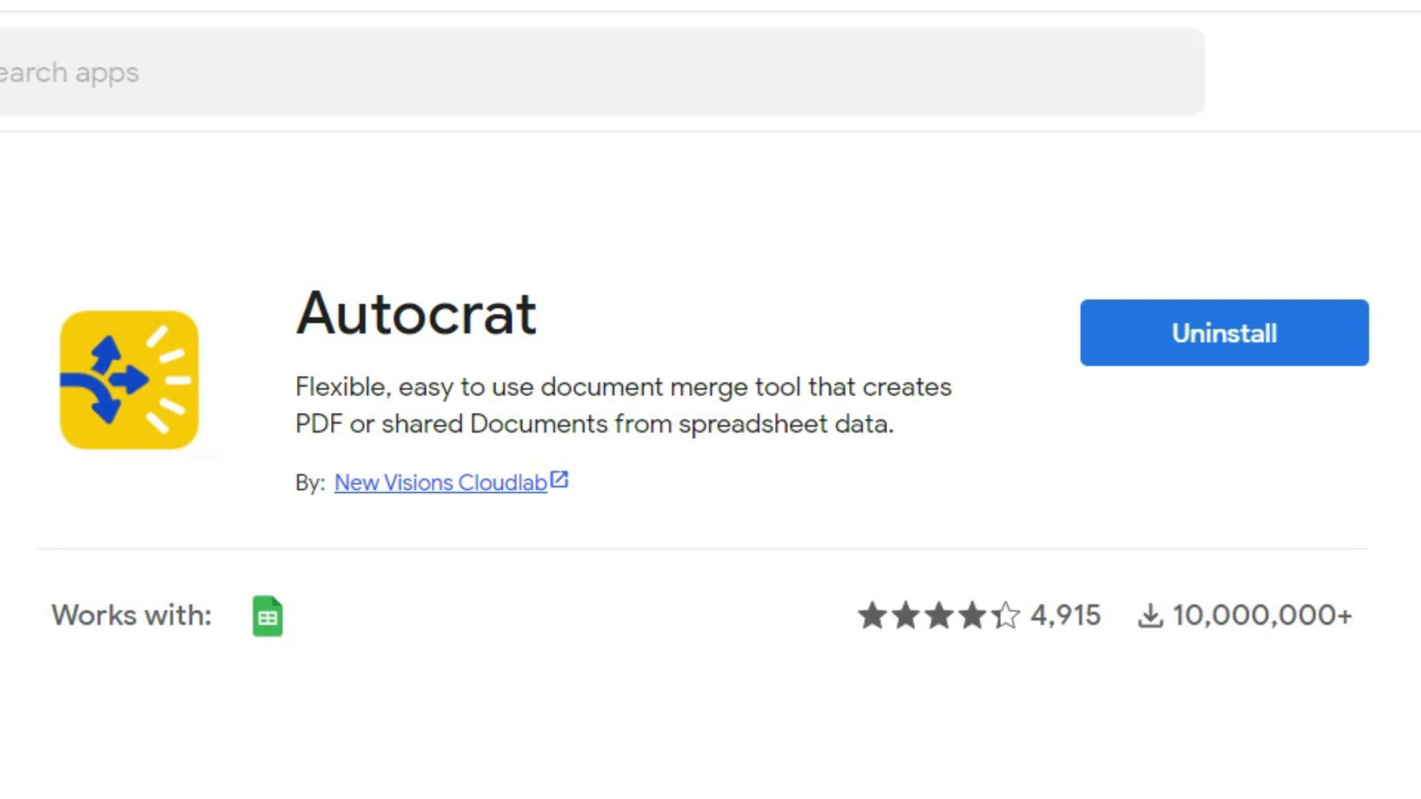
left_click(729, 16)
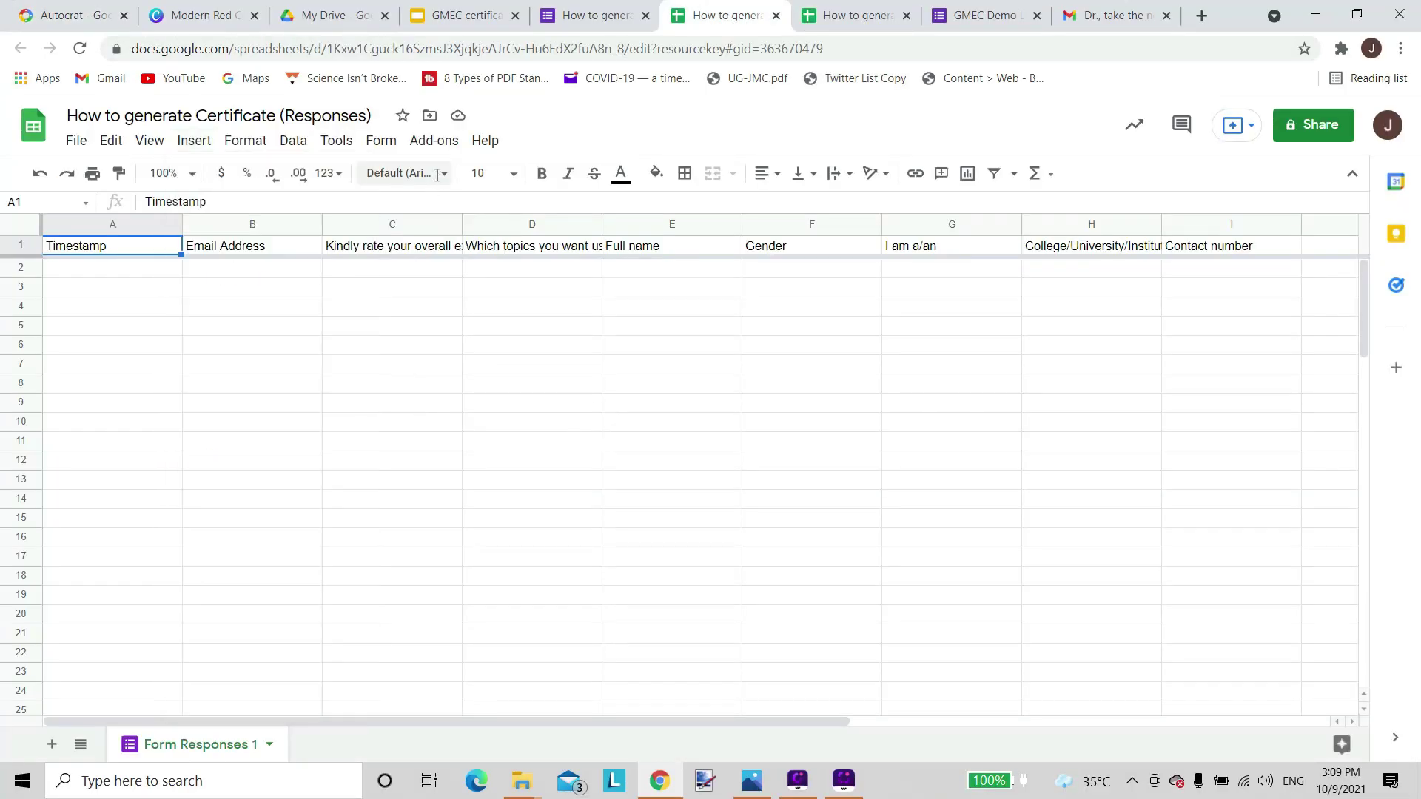
Launch Autocrat from Add-ons and create a new merge job named 'GMEC Certificate'.
left_click(433, 141)
mouse_move(493, 231)
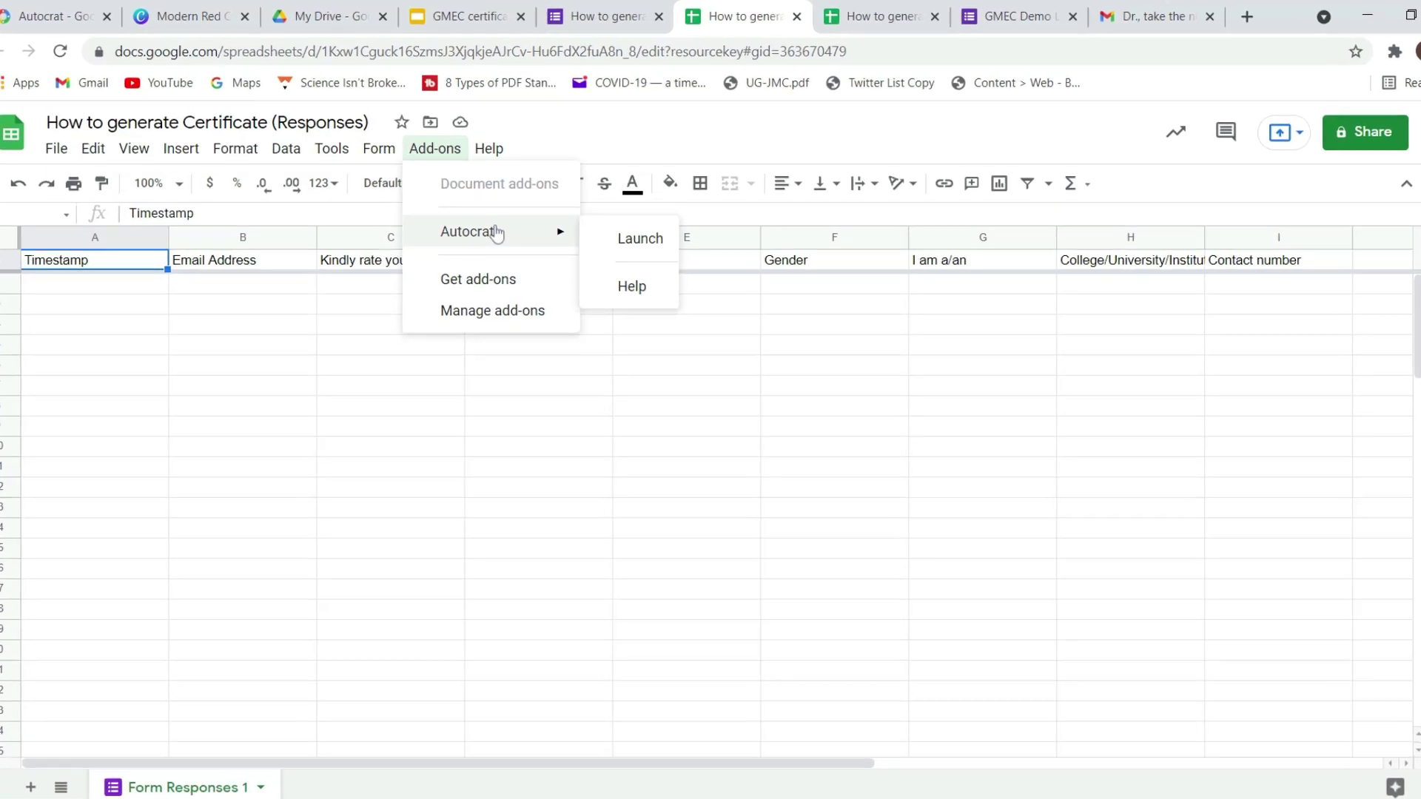
left_click(750, 363)
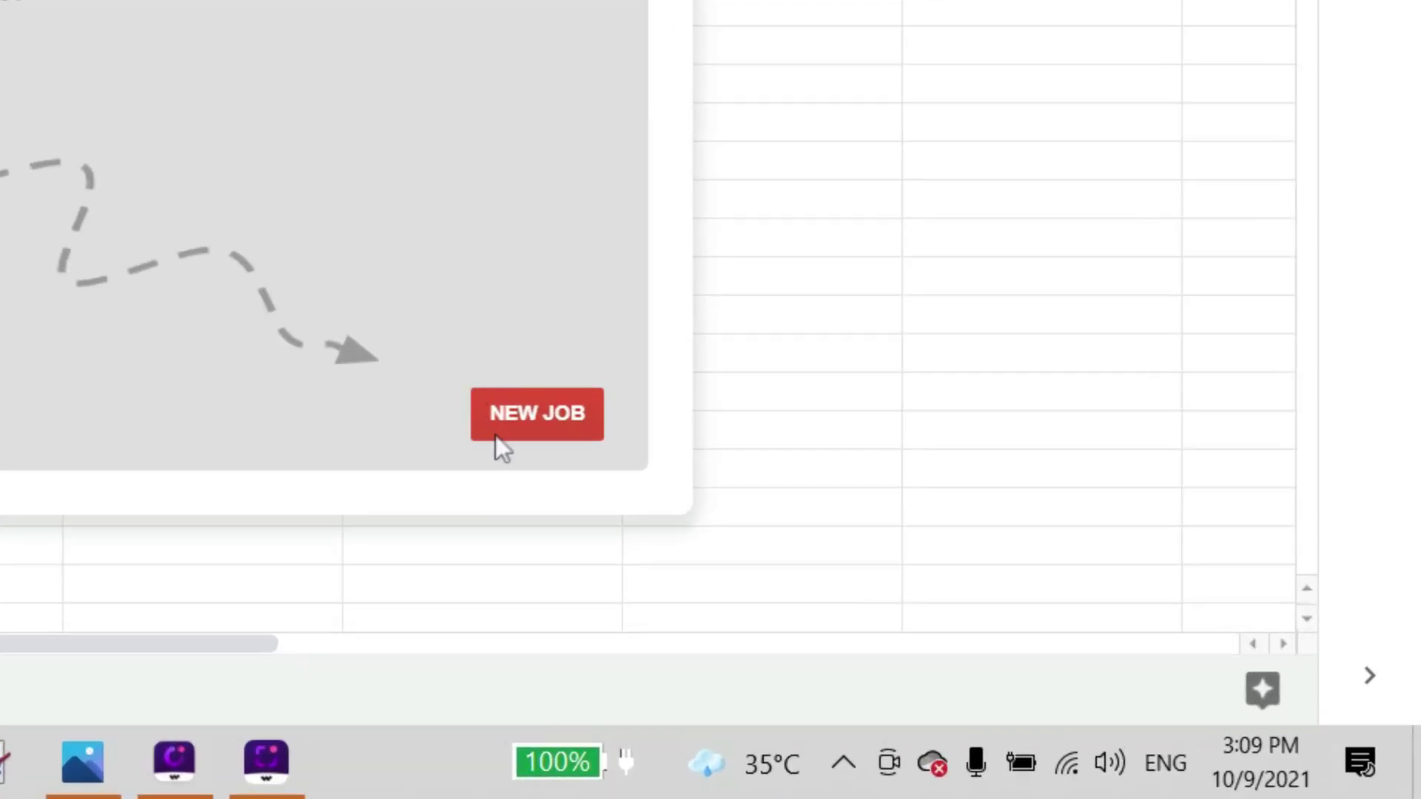
left_click(523, 415)
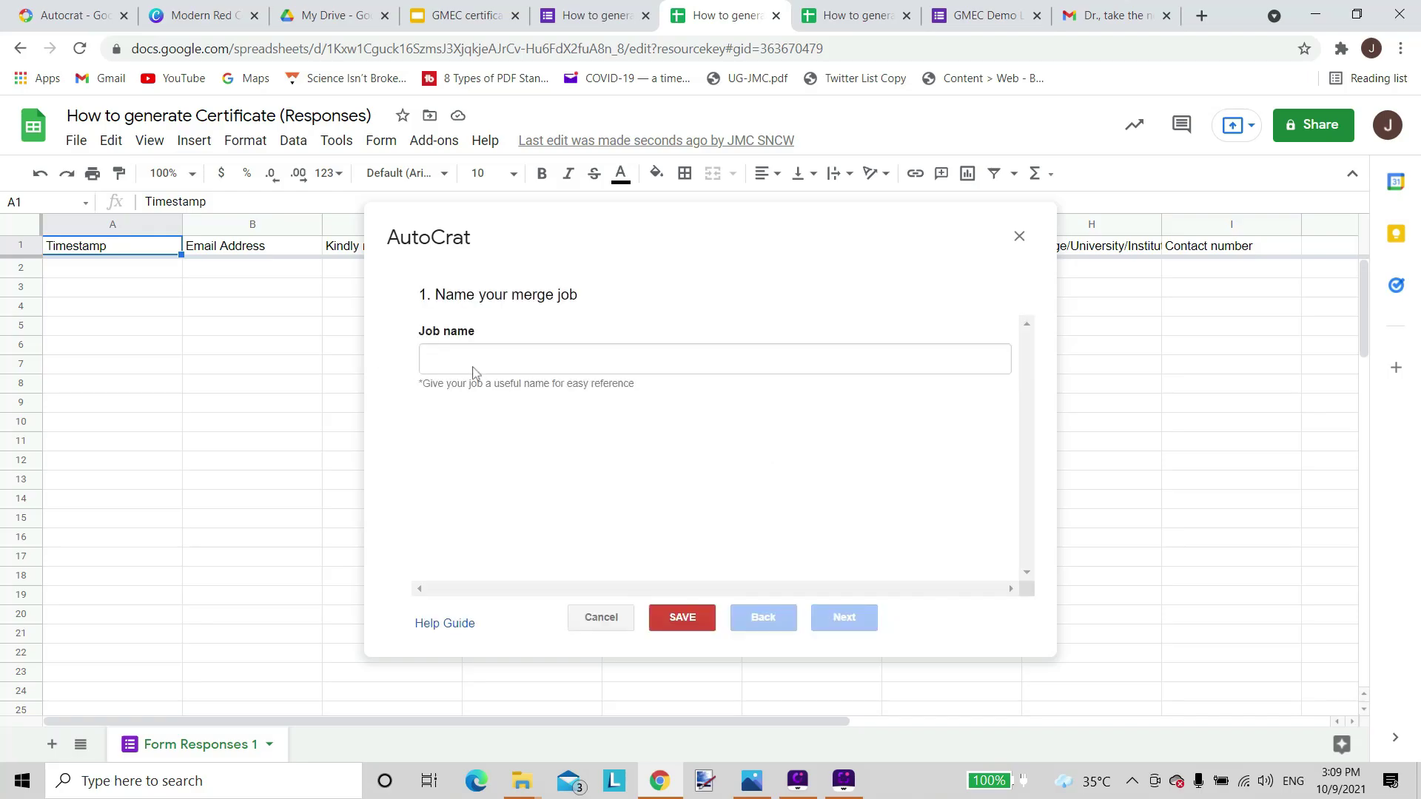
left_click(475, 362)
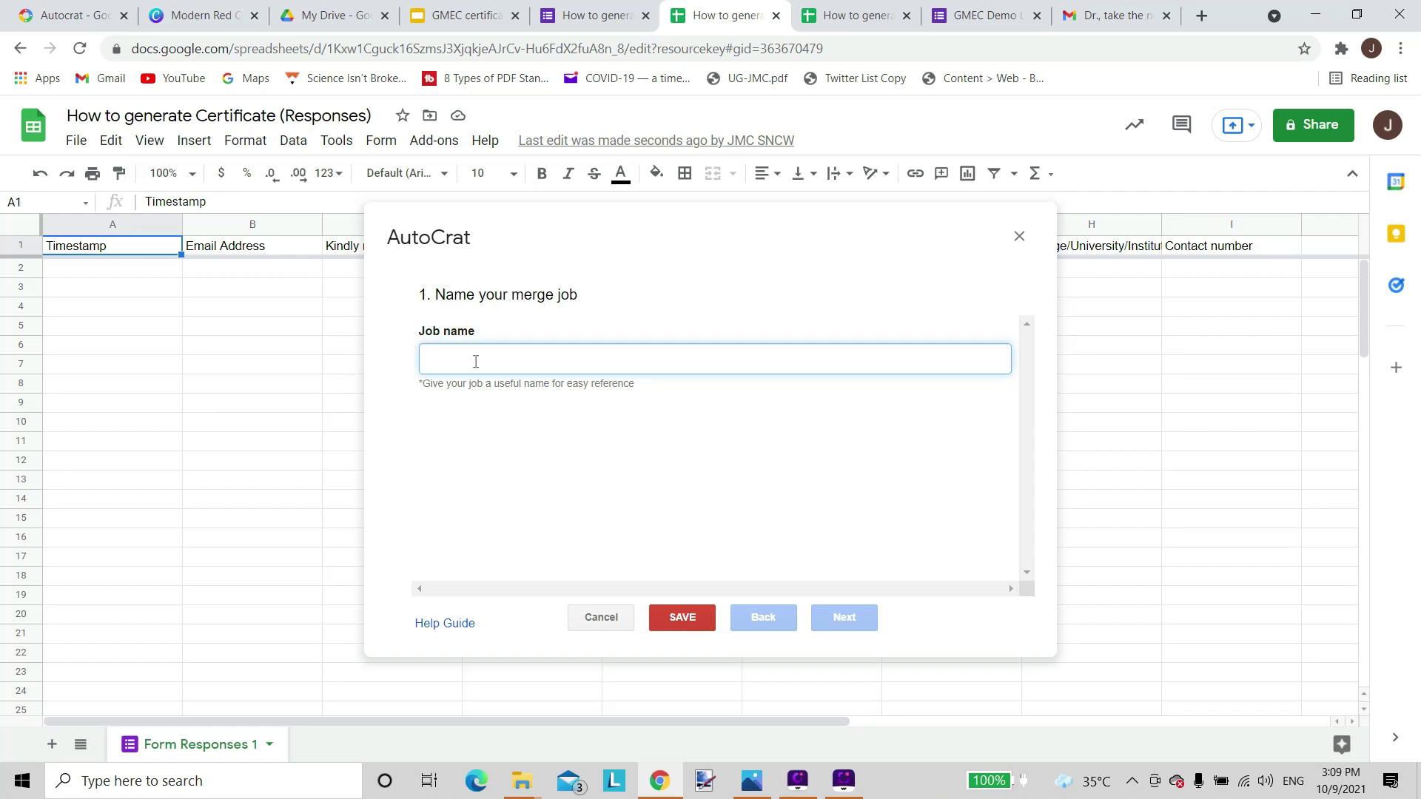
type("GMEC Certificate")
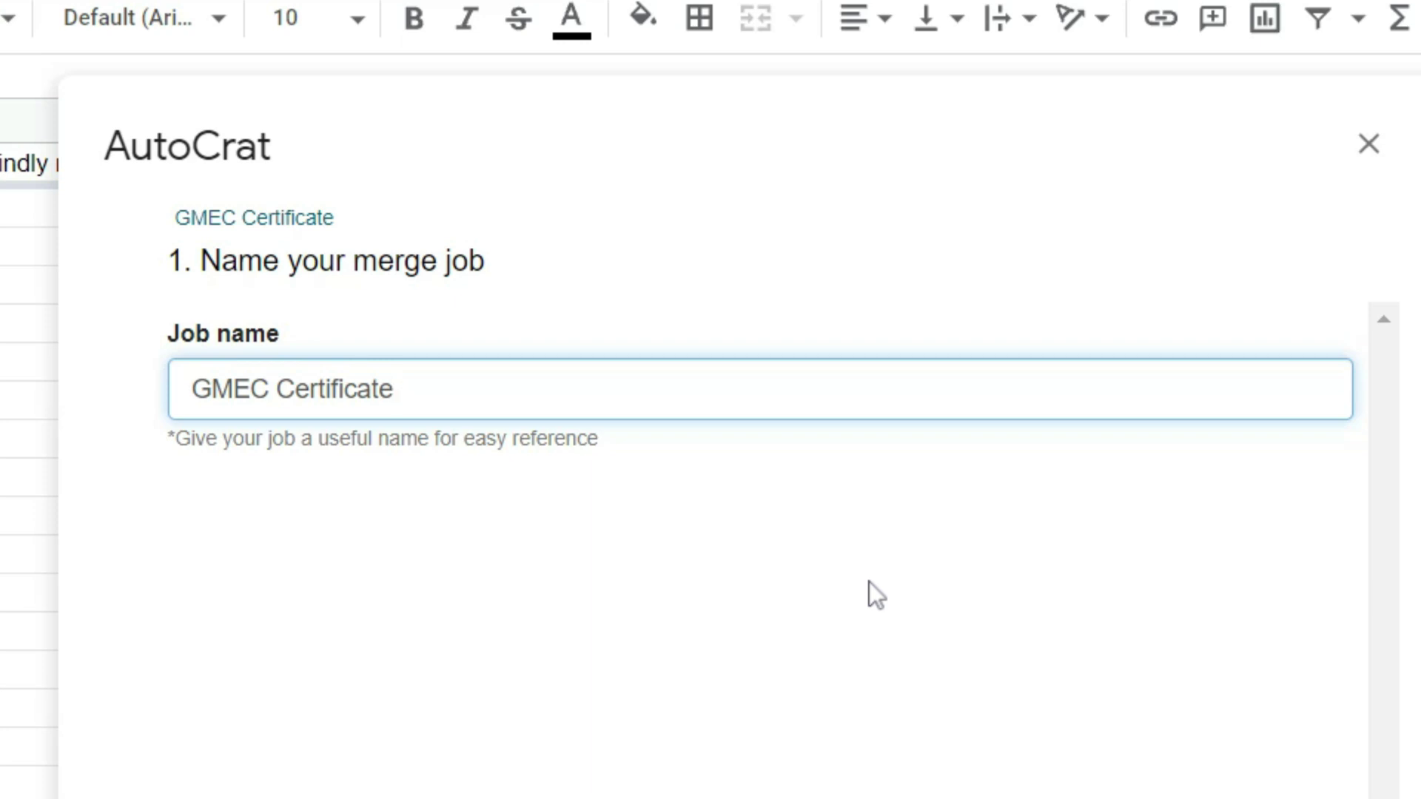
left_click(844, 617)
Choose the 'GMEC certificate' Slides file from Google Drive as the job's template.
left_click(749, 619)
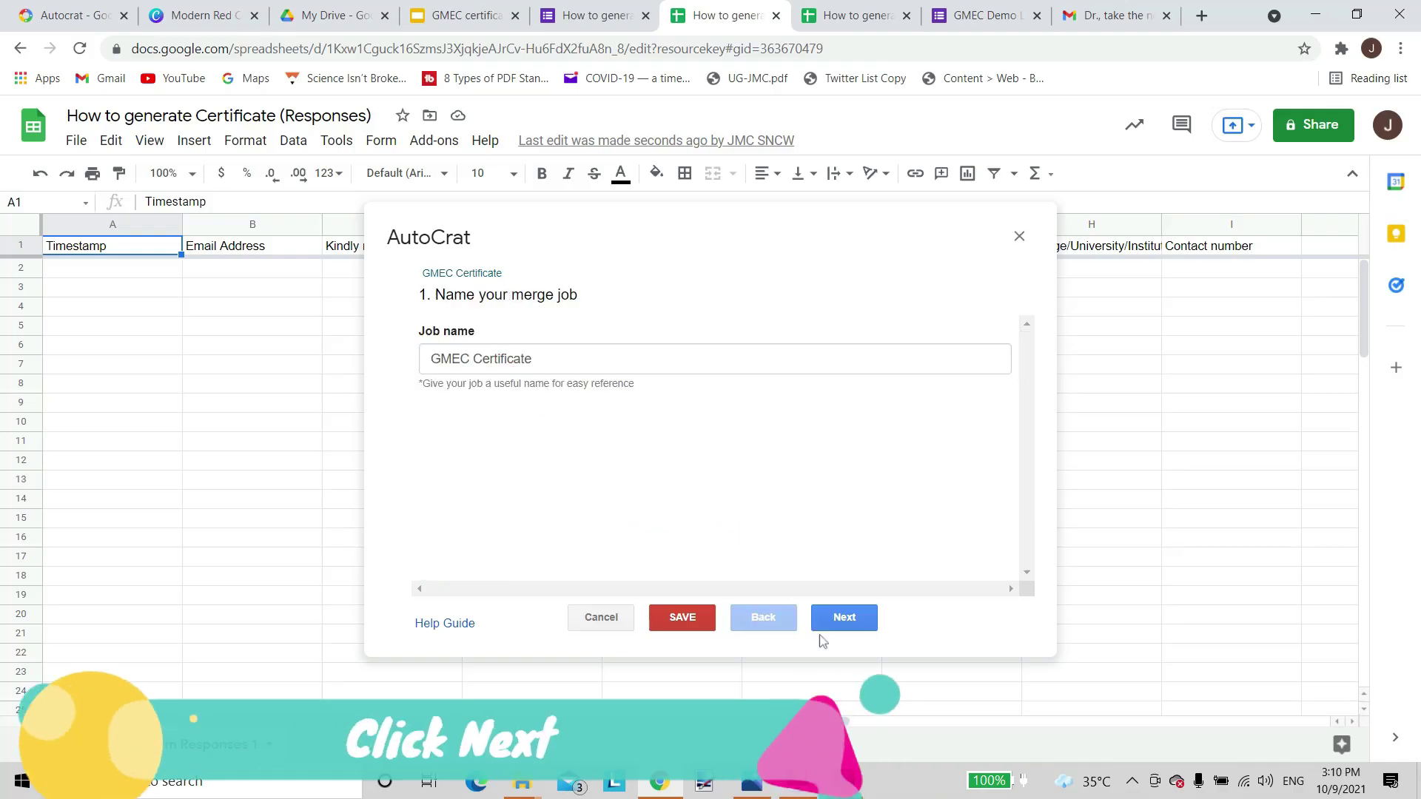
left_click(836, 619)
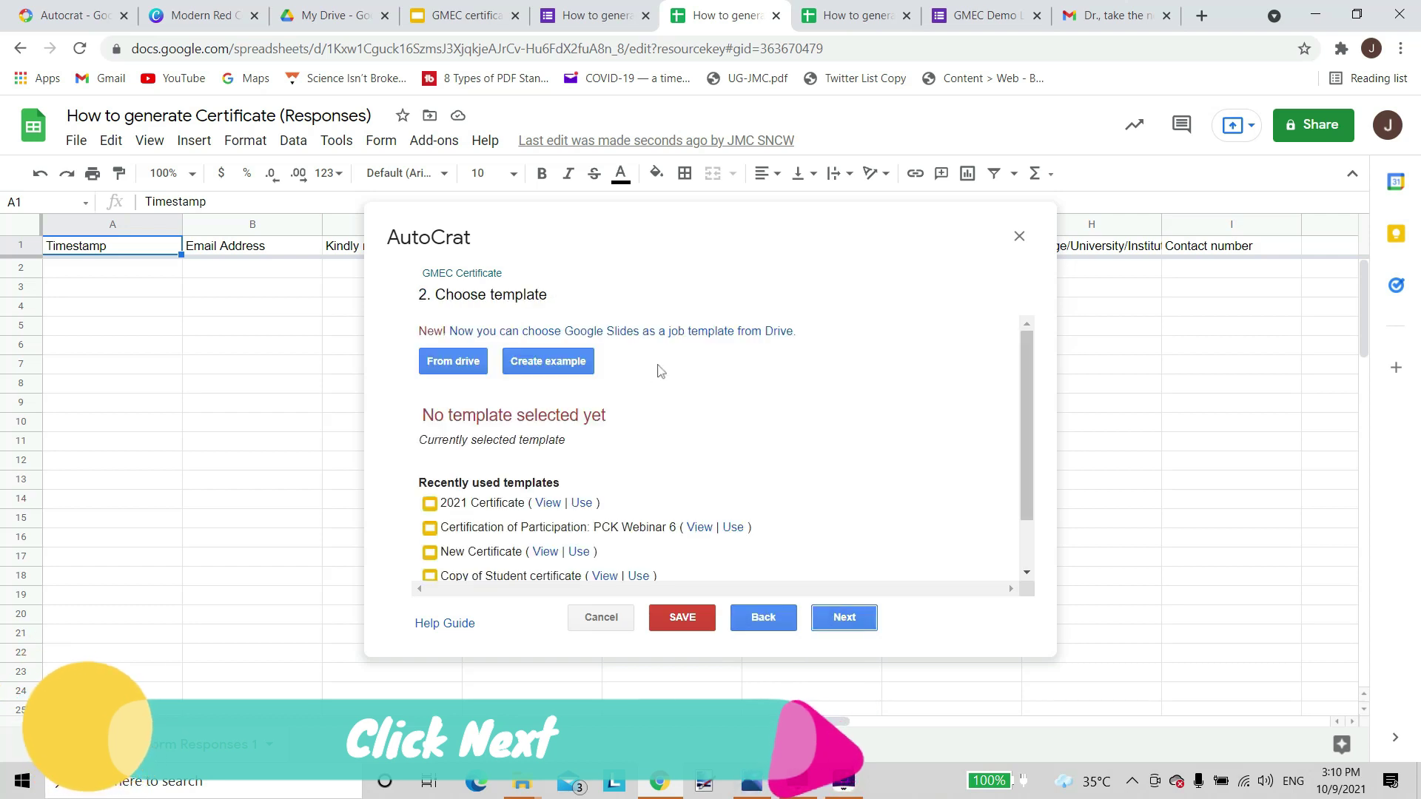
scroll(661, 372, "down", 2)
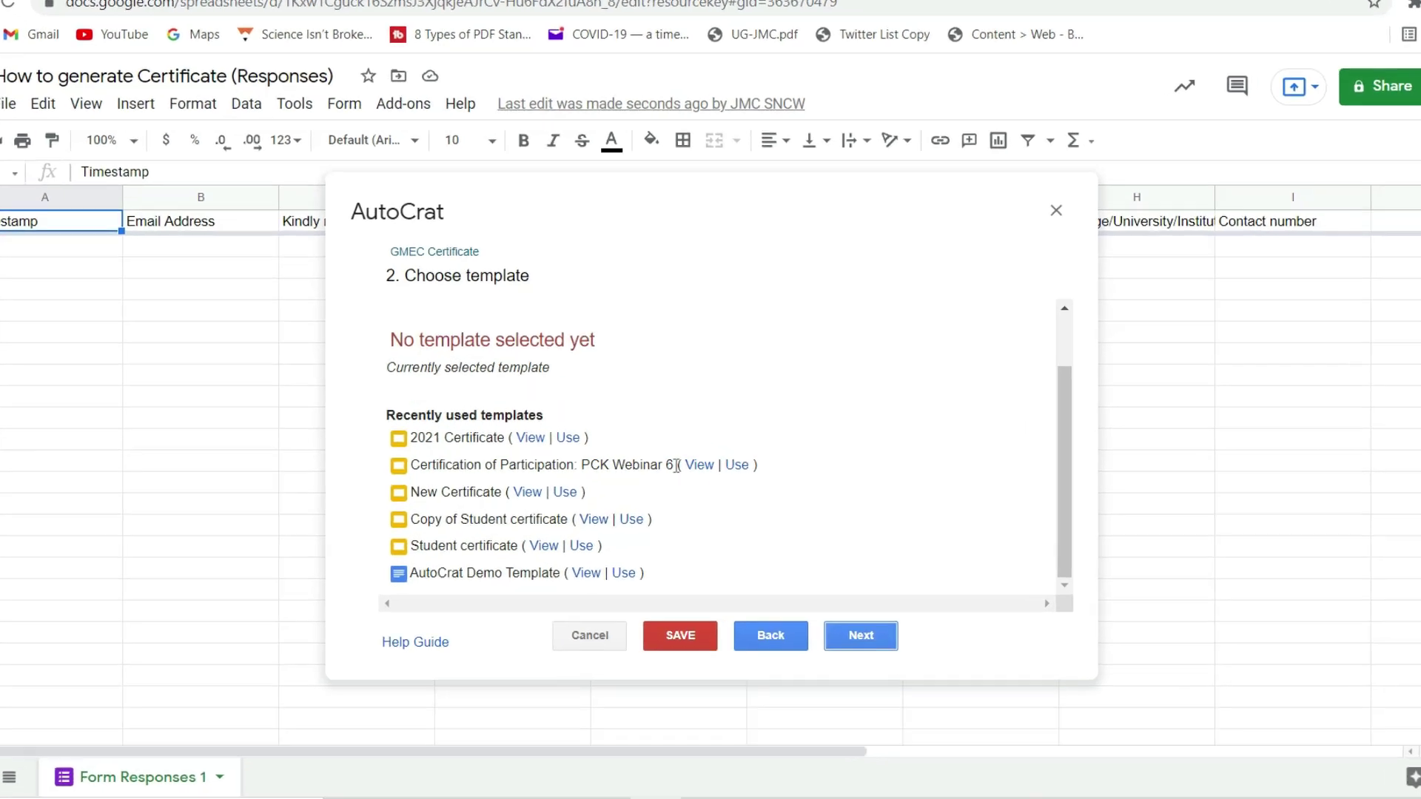
scroll(678, 464, "up", 3)
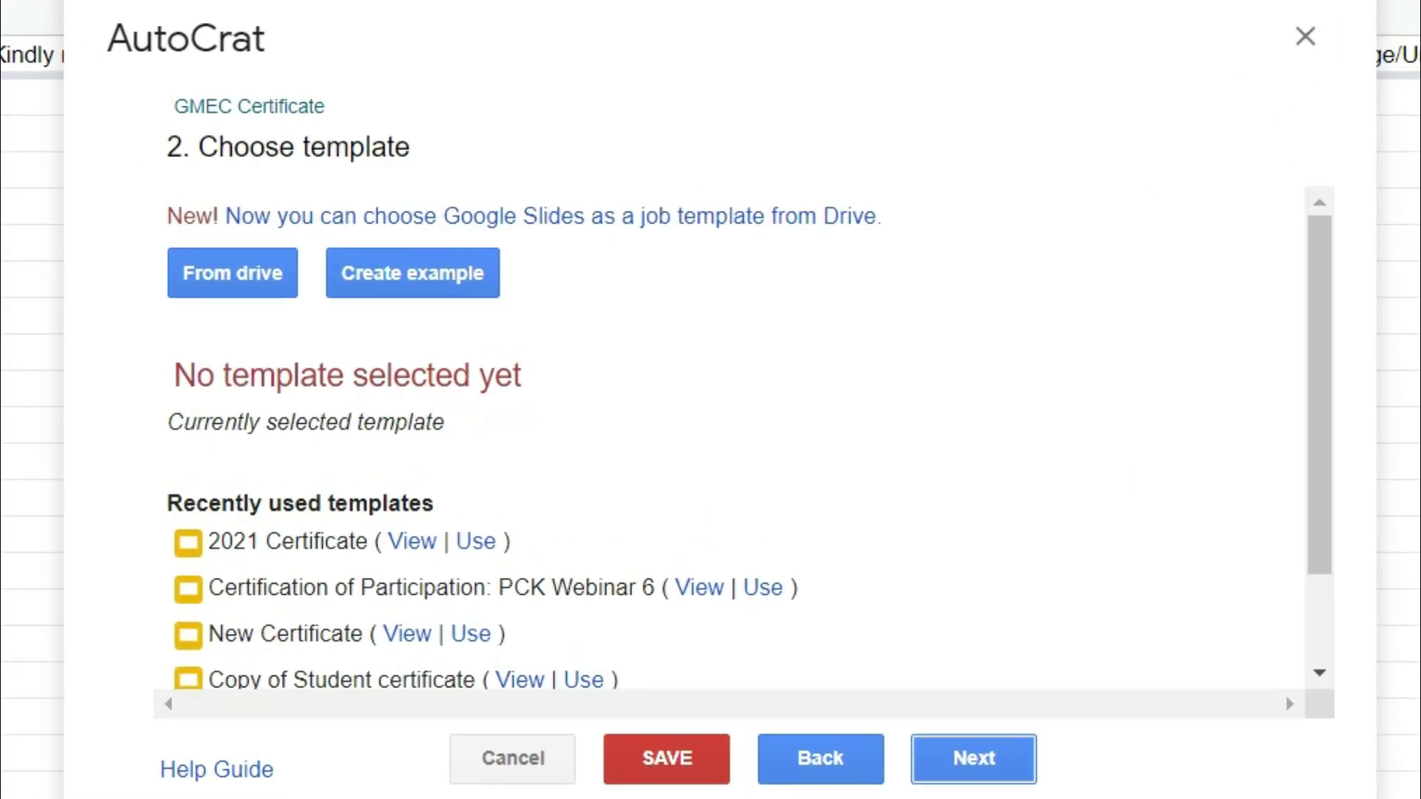
left_click(226, 282)
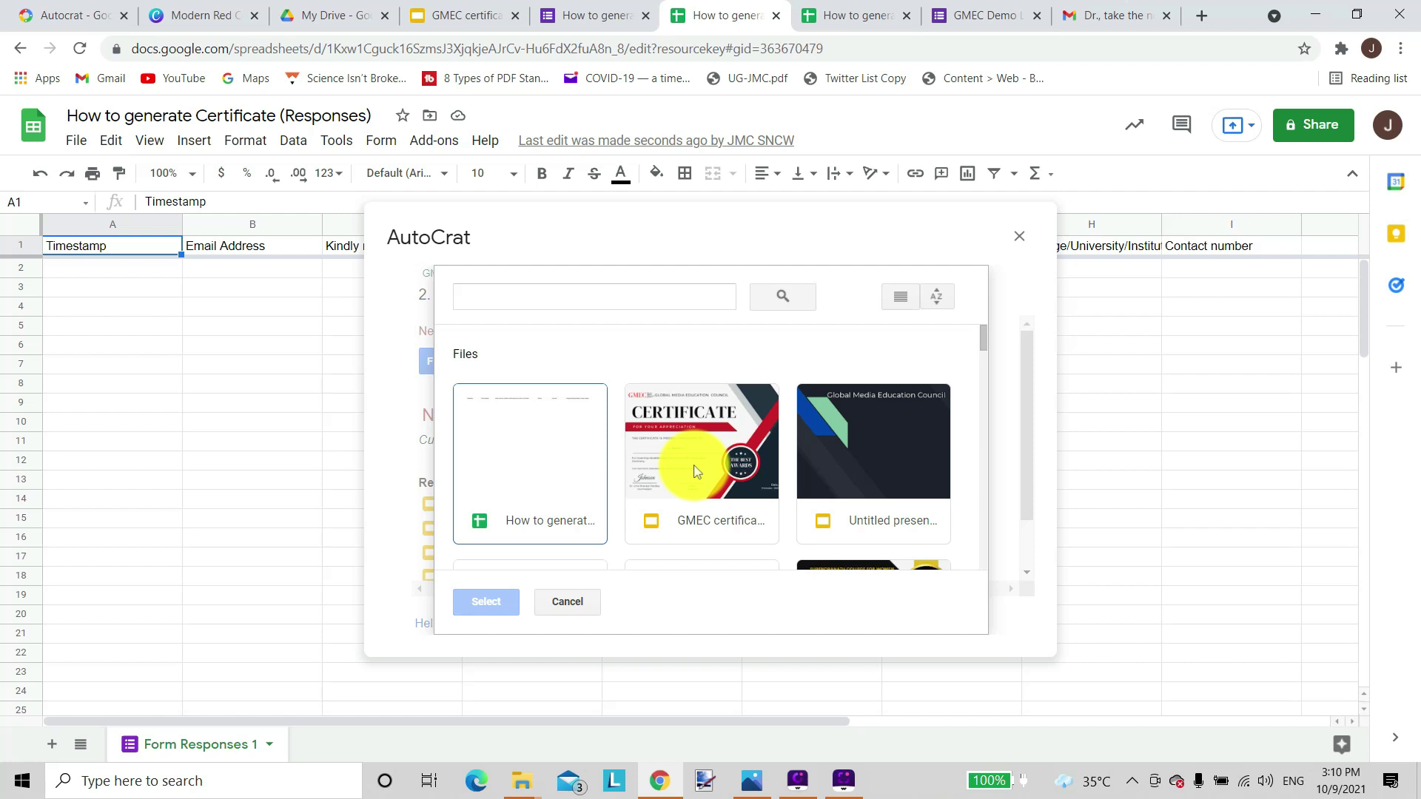
left_click(696, 471)
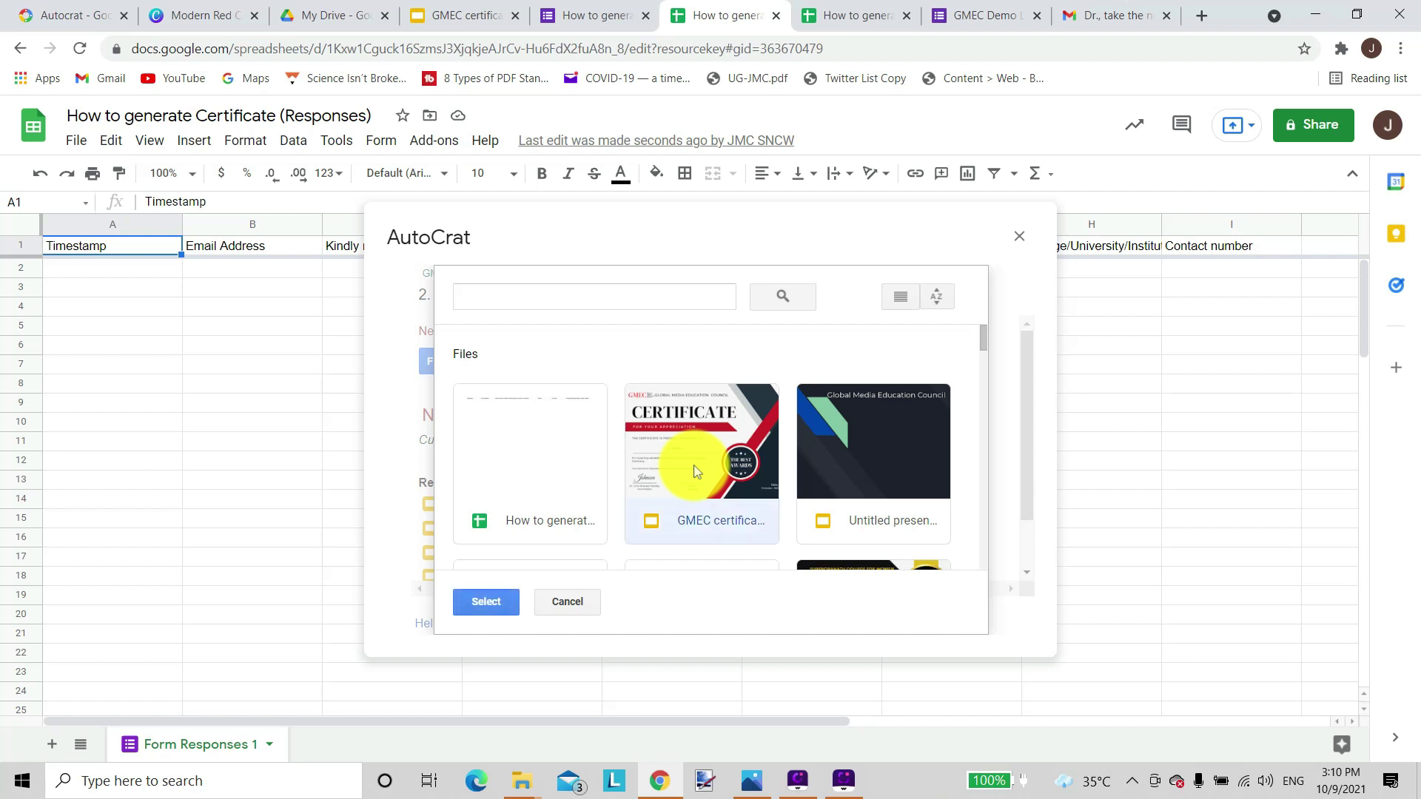
left_click(494, 601)
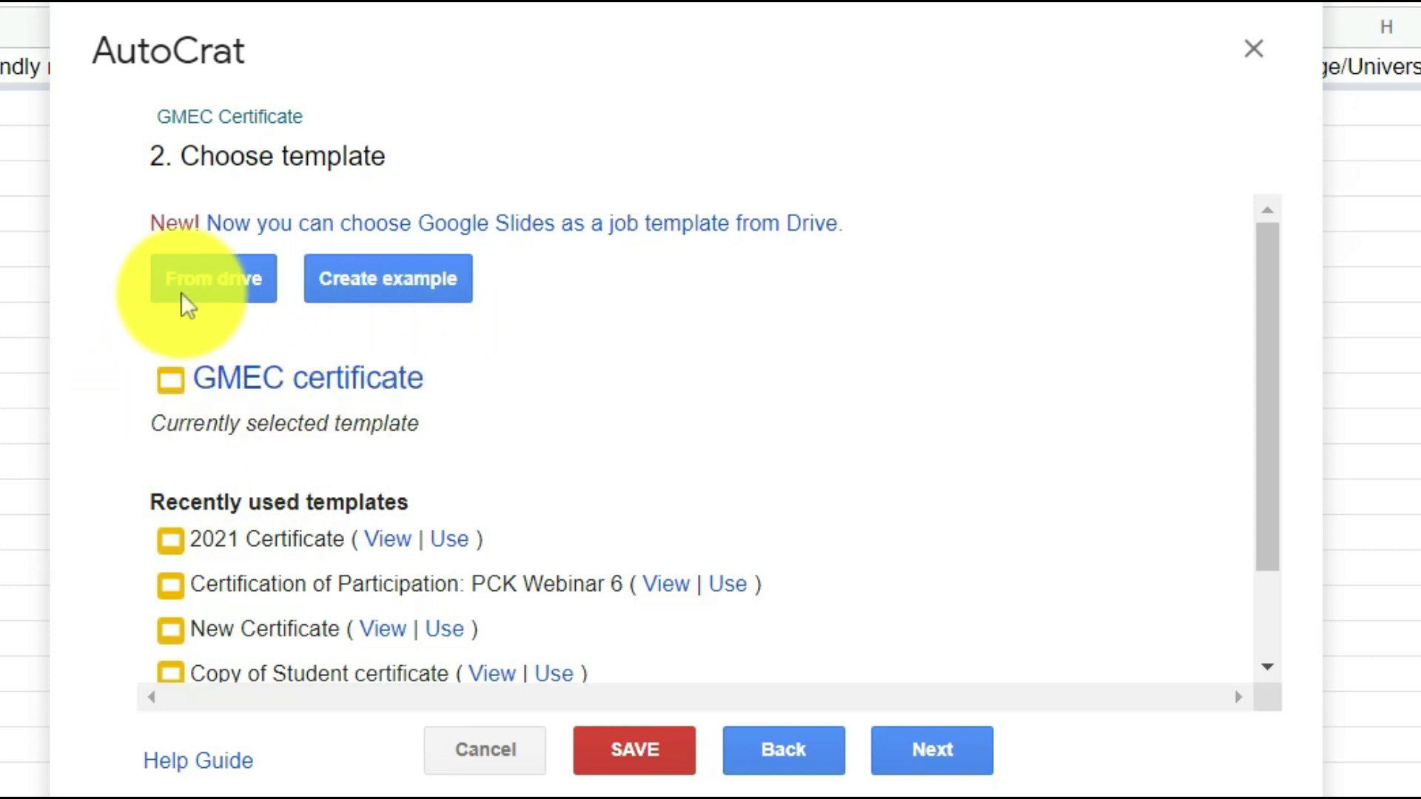
Check the <<Name>> tag in the slides, then map it to the Full name column.
left_click(961, 767)
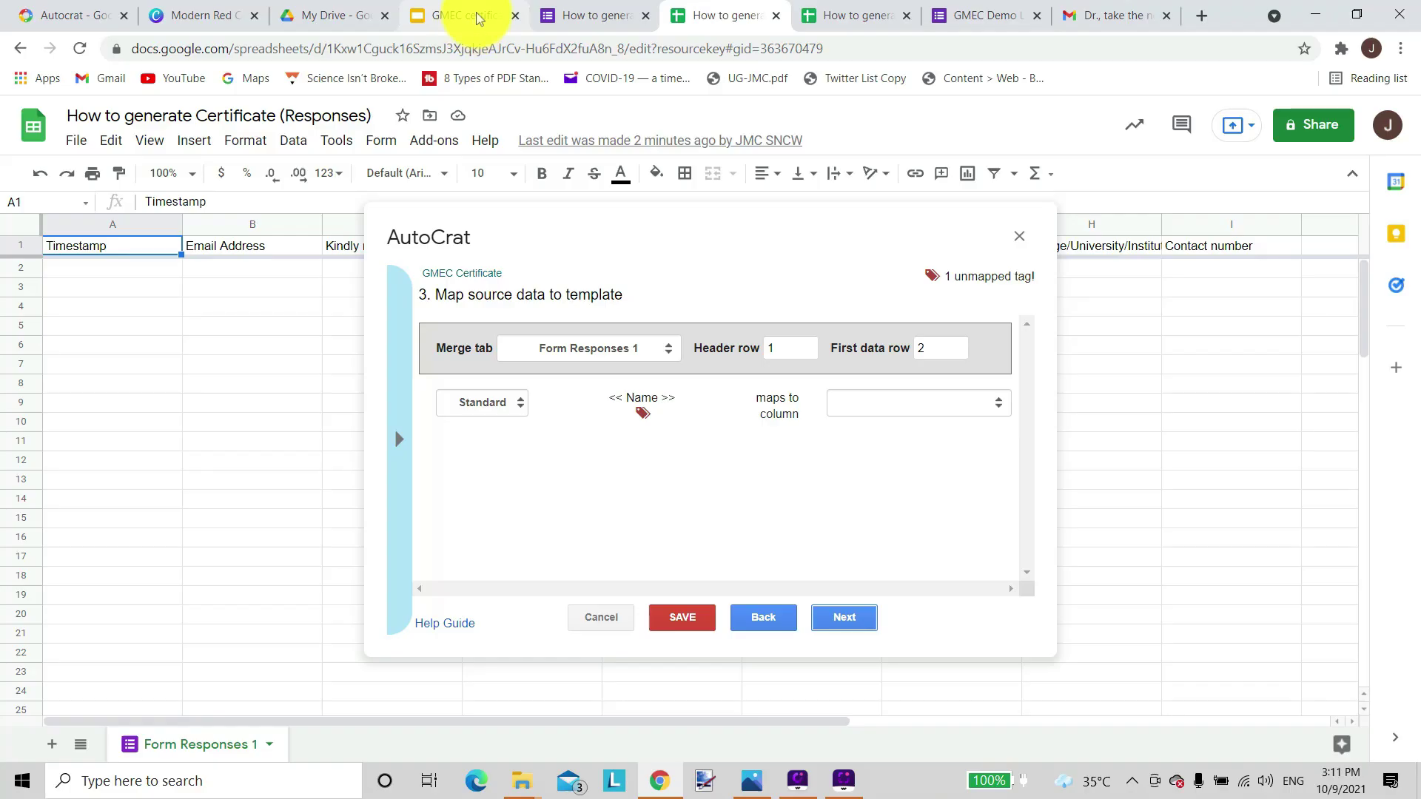
left_click(479, 14)
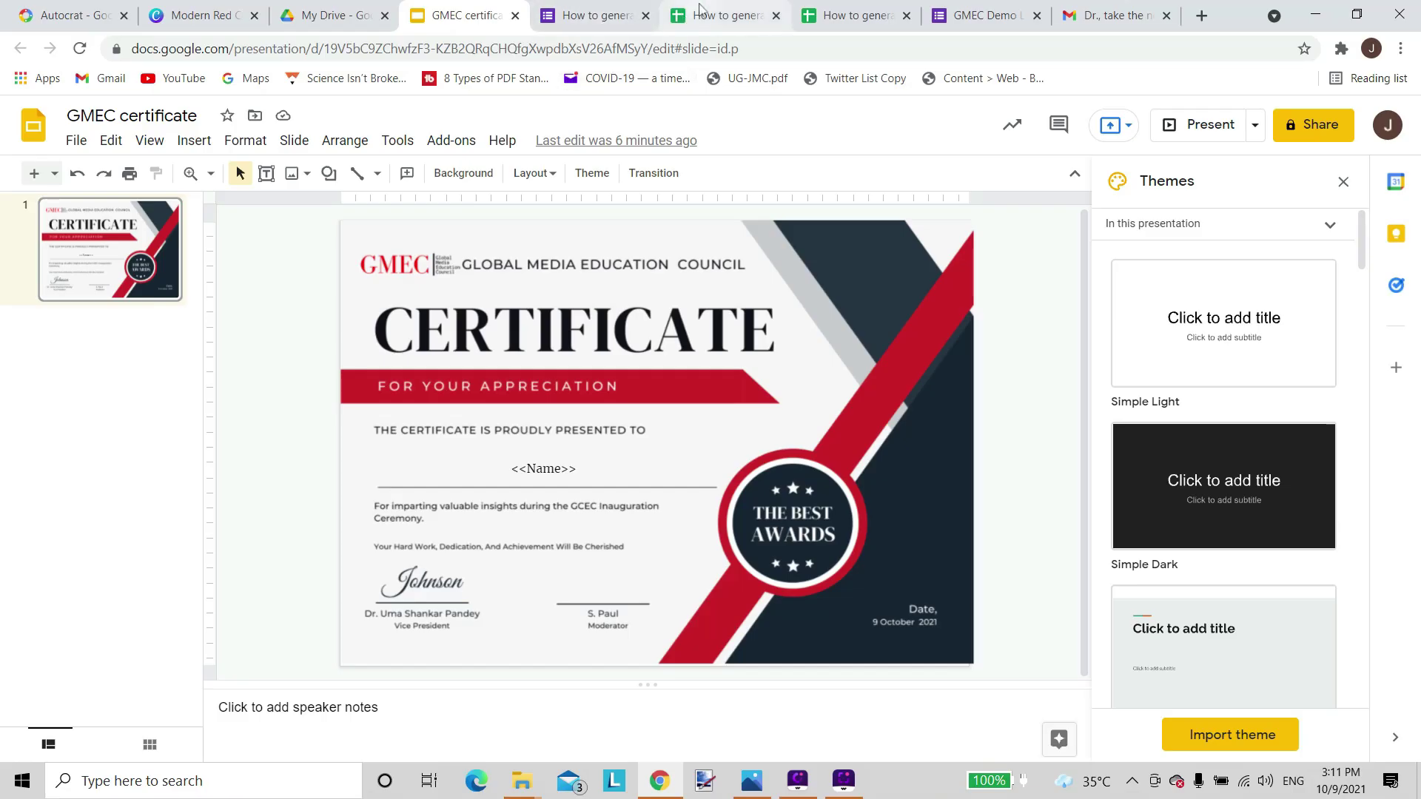
left_click(725, 15)
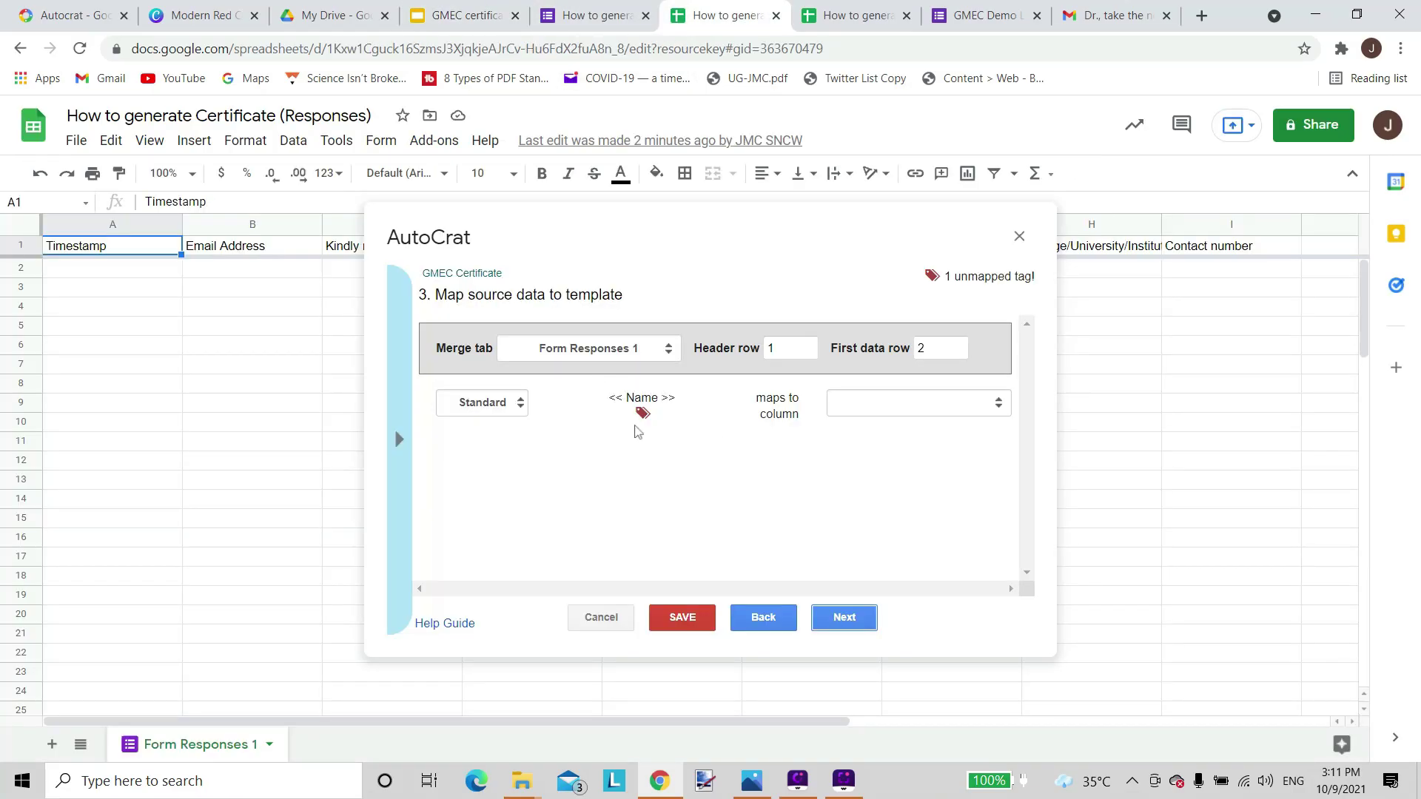
left_click(917, 403)
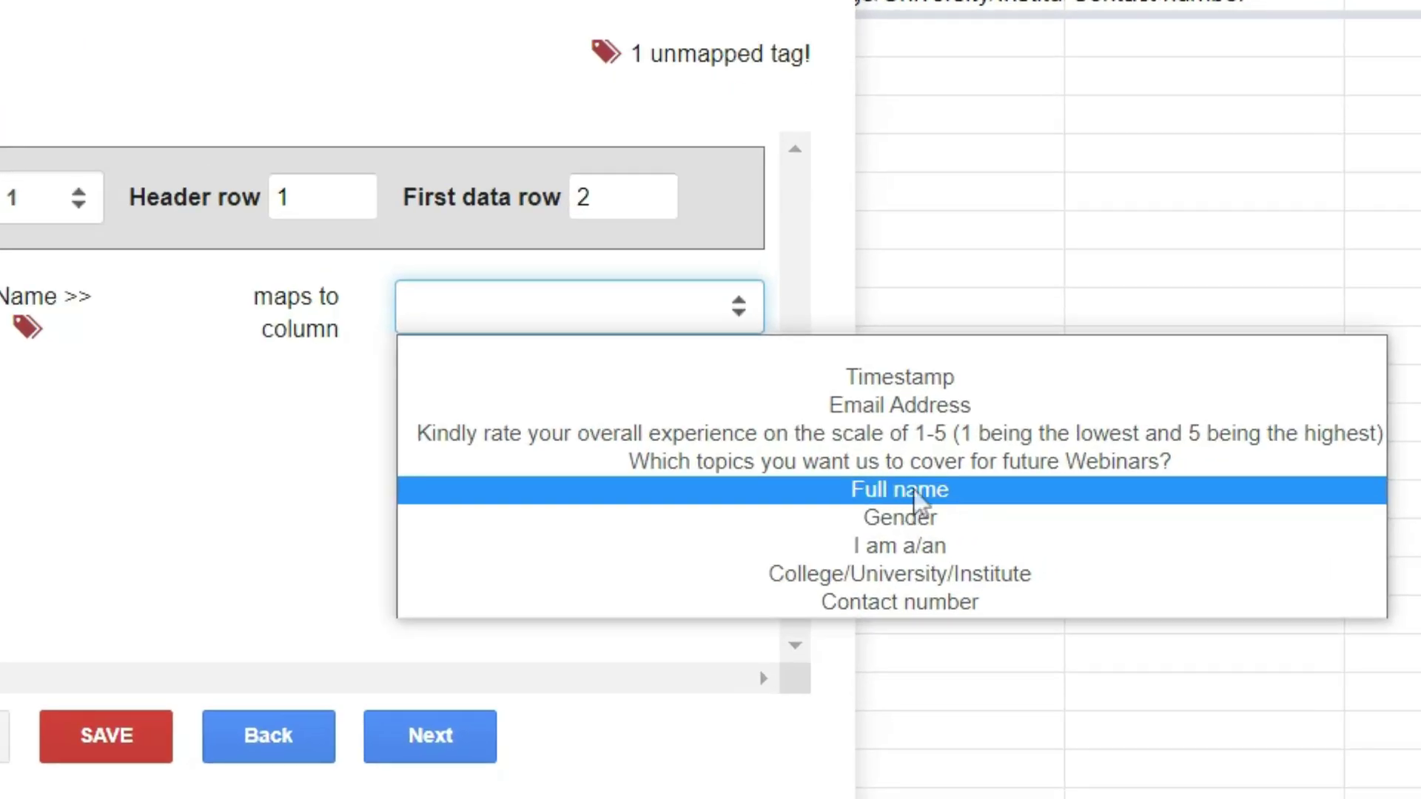
left_click(918, 498)
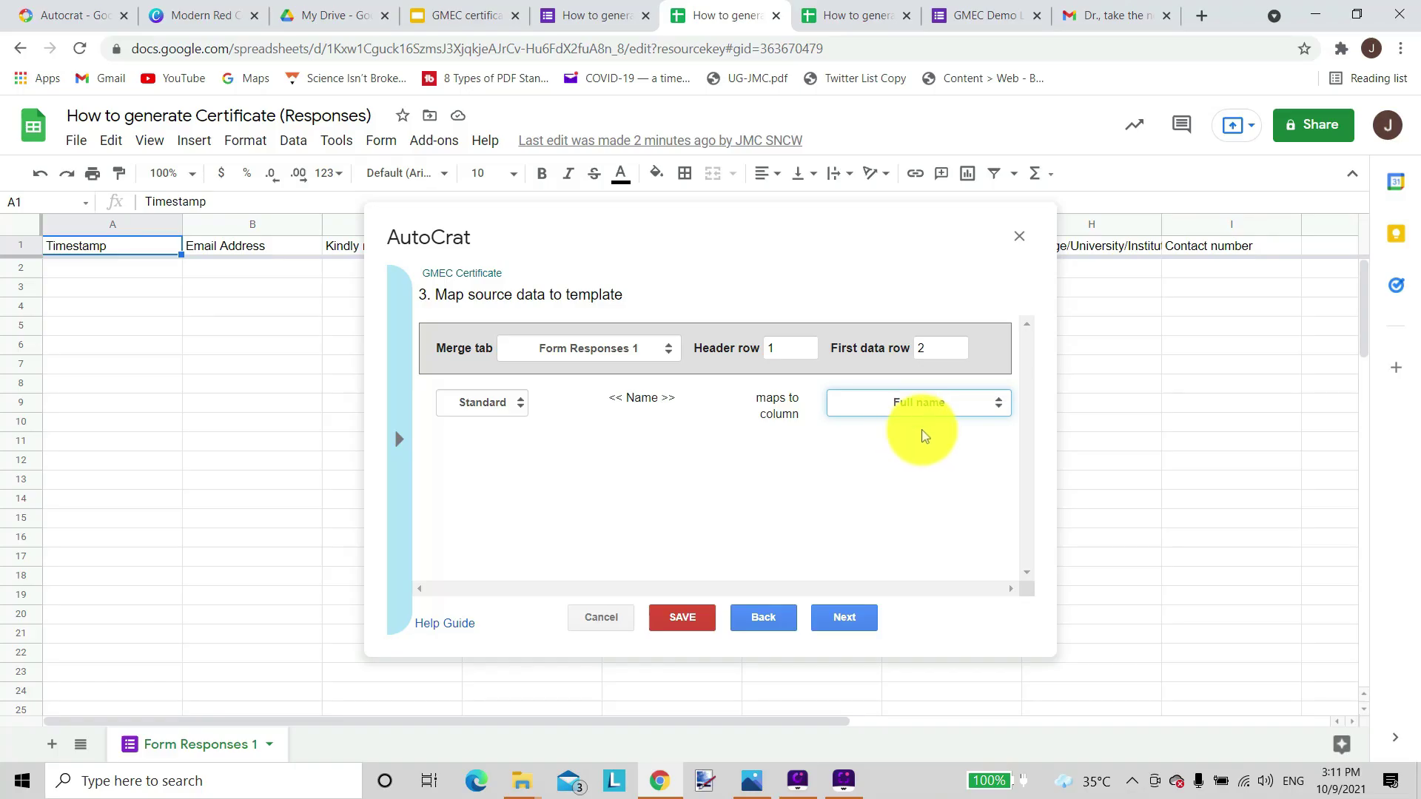
left_click(843, 617)
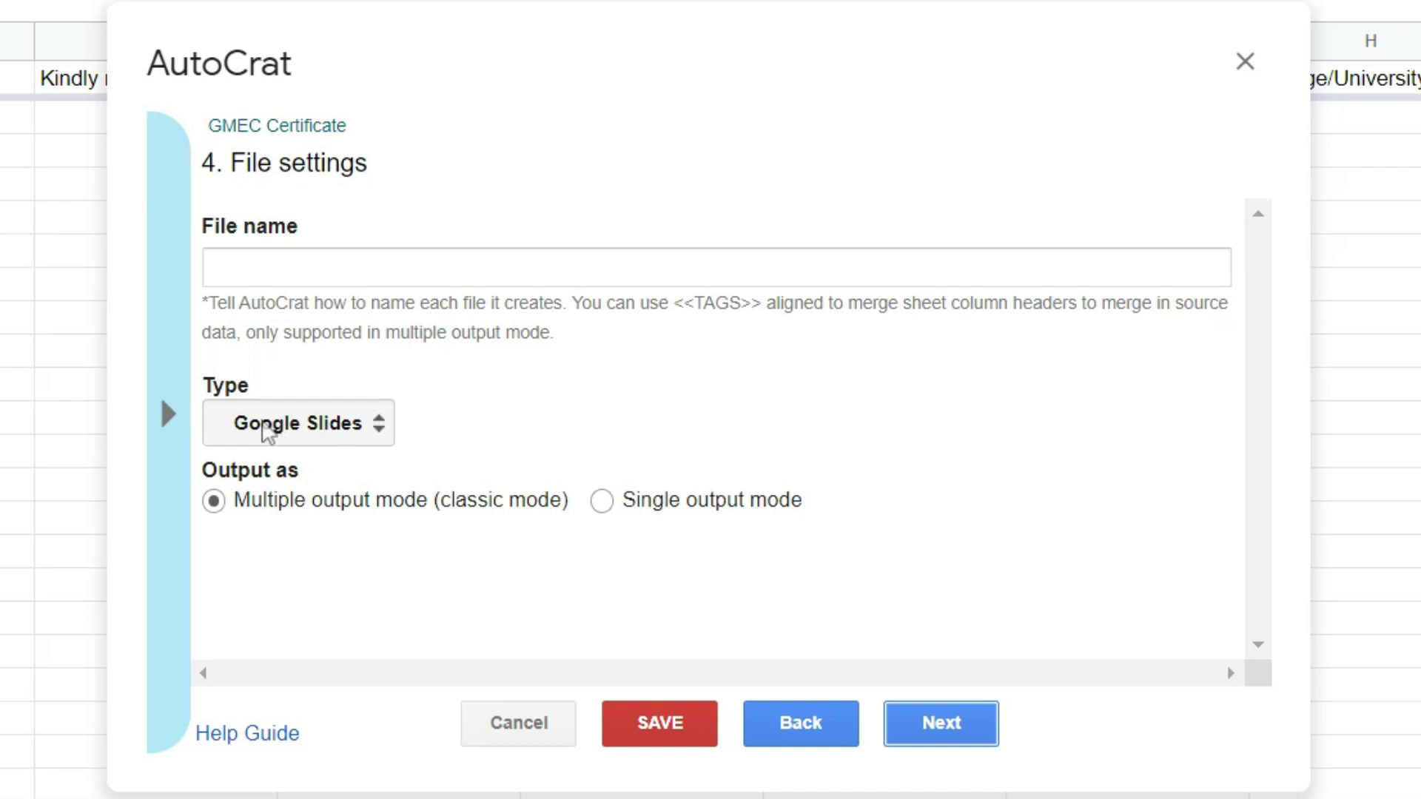
Set the merged output type to PDF with file name '<<Full Name>>cert'.
left_click(378, 442)
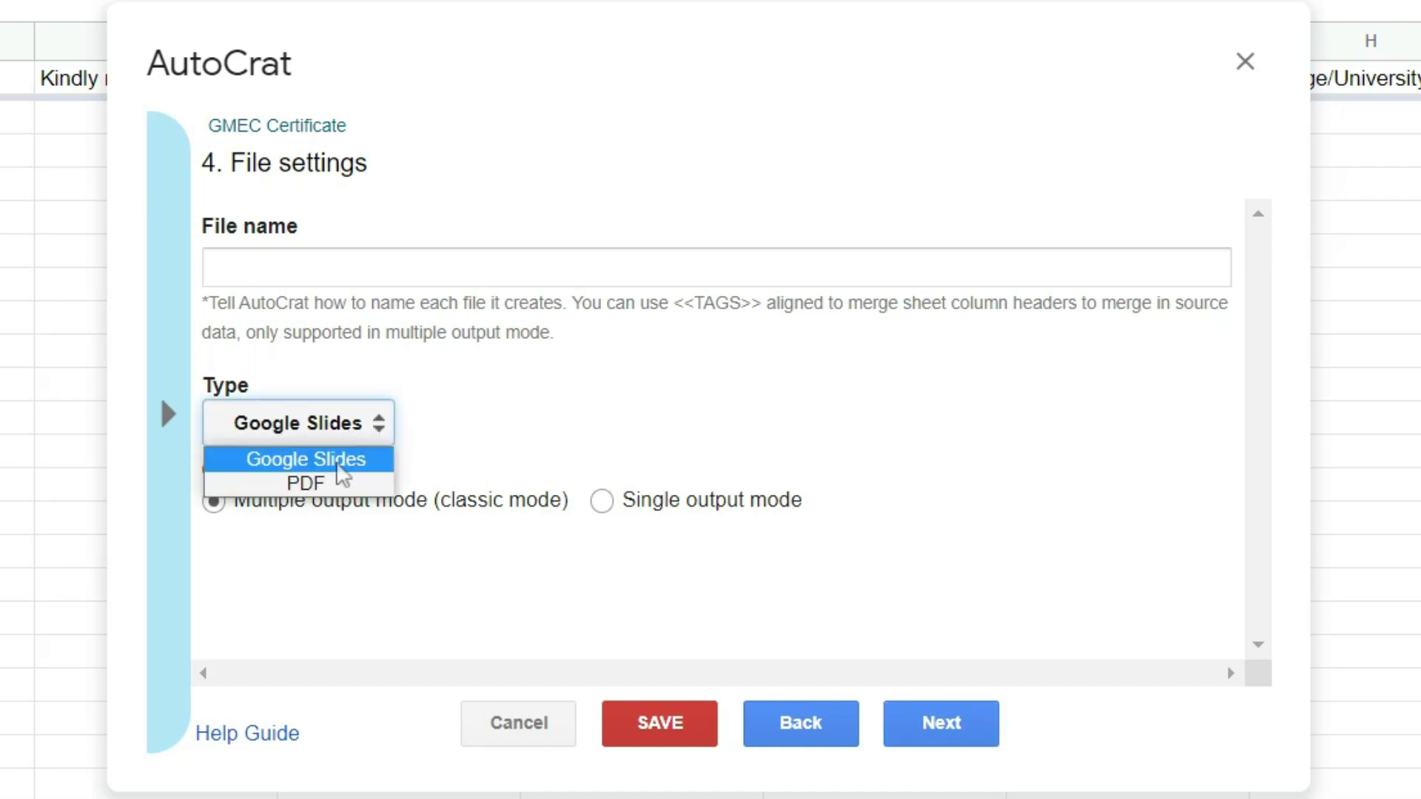
left_click(326, 485)
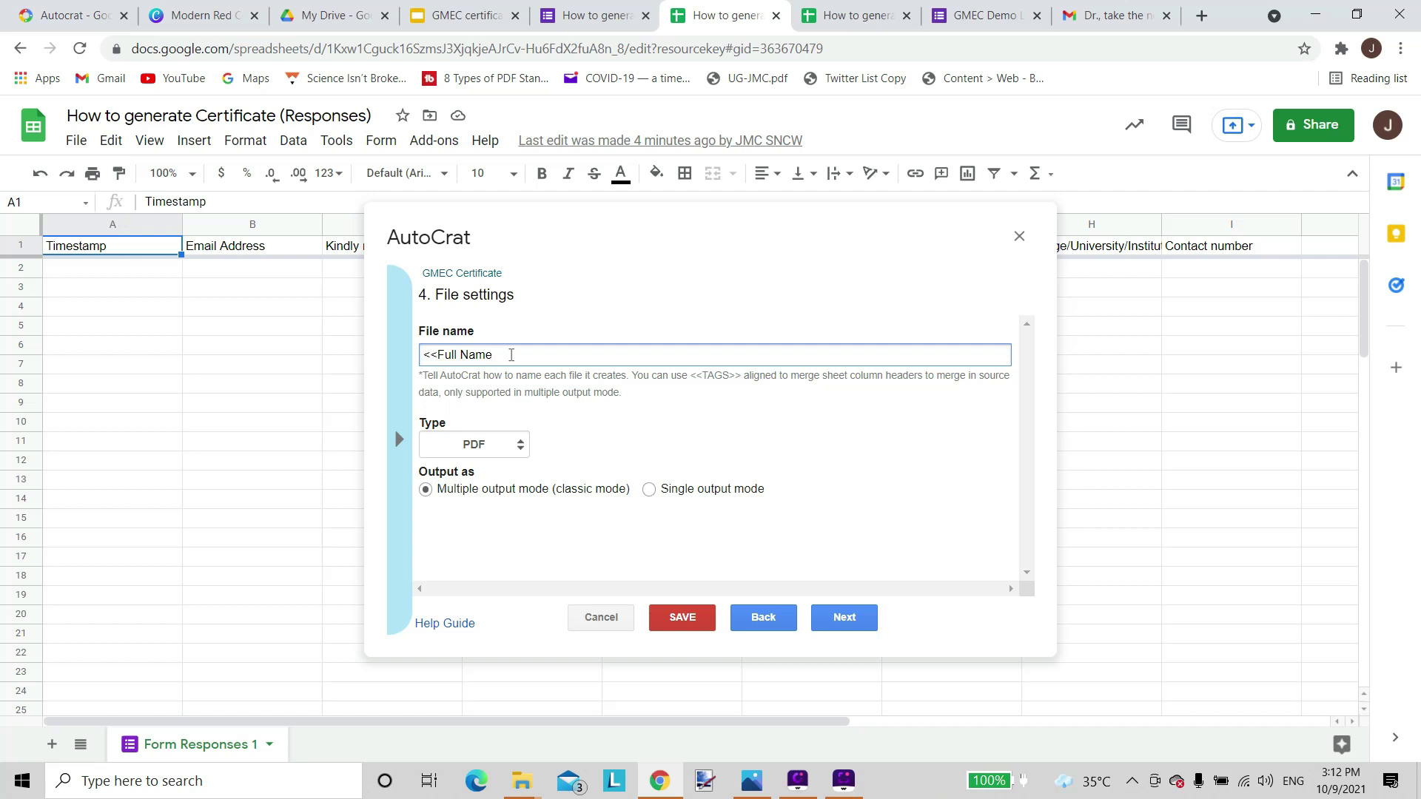
type(">>cert")
left_click(436, 523)
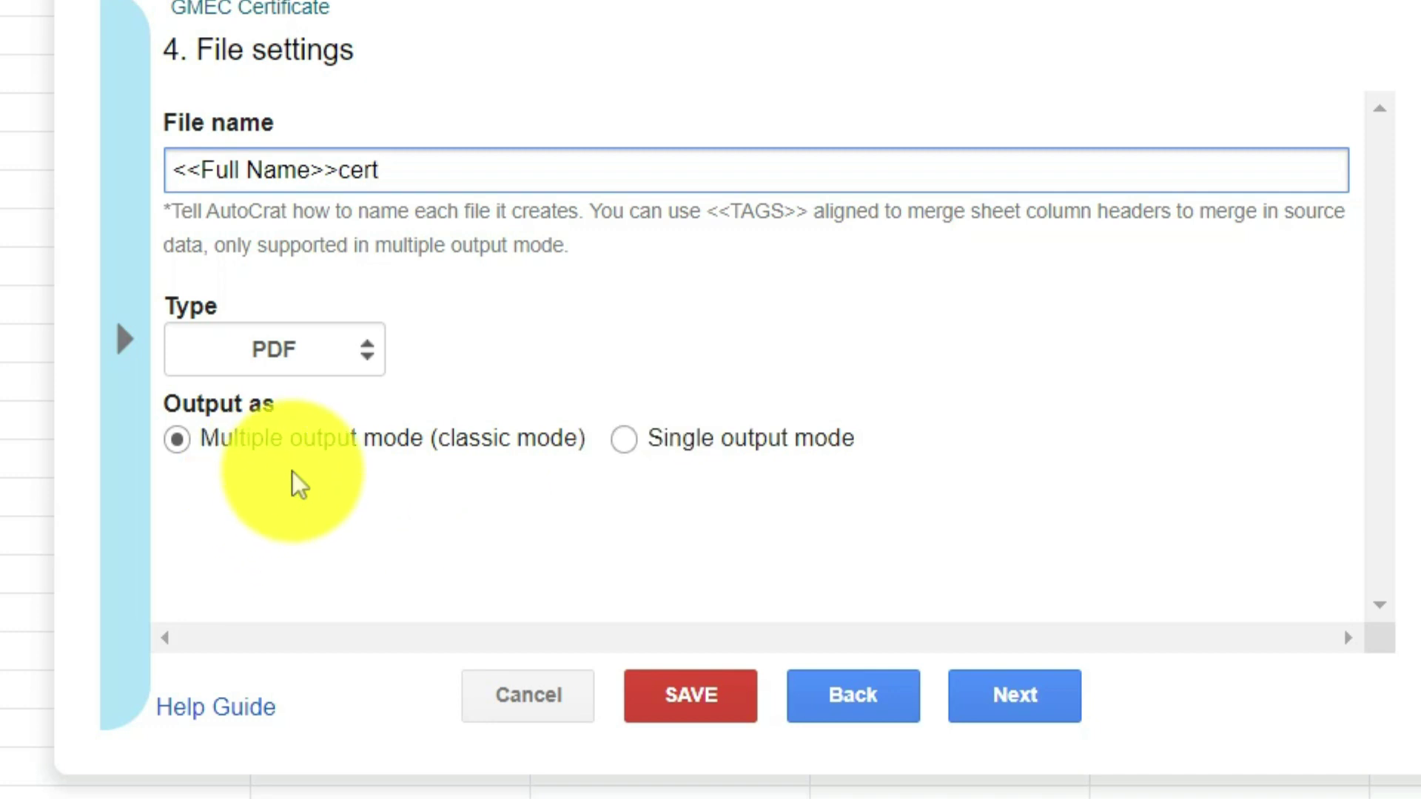
left_click(1036, 698)
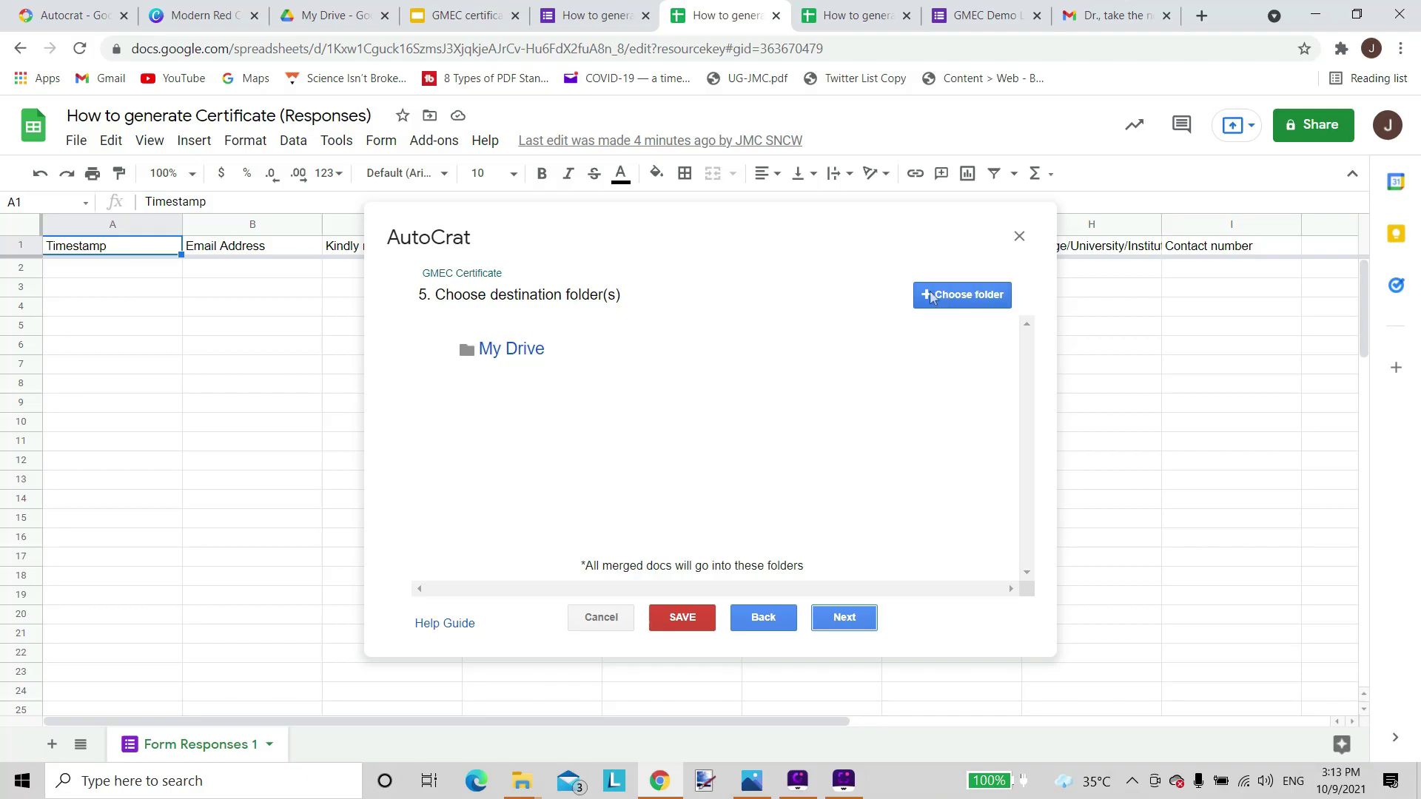
Add Certificate1 as the destination folder, remove My Drive, and skip the dynamic folder step.
left_click(1188, 48)
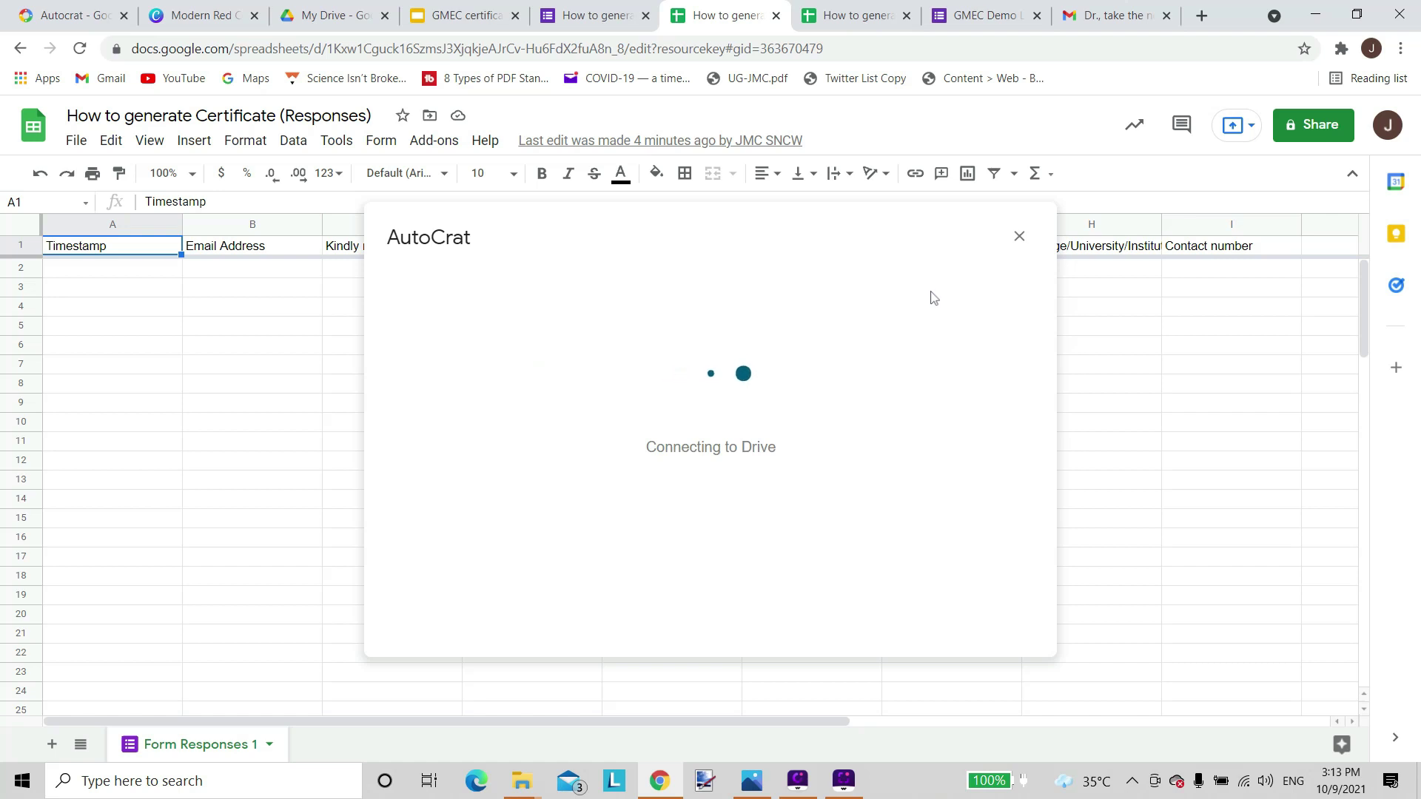
scroll(809, 459, "down", 5)
scroll(808, 459, "down", 10)
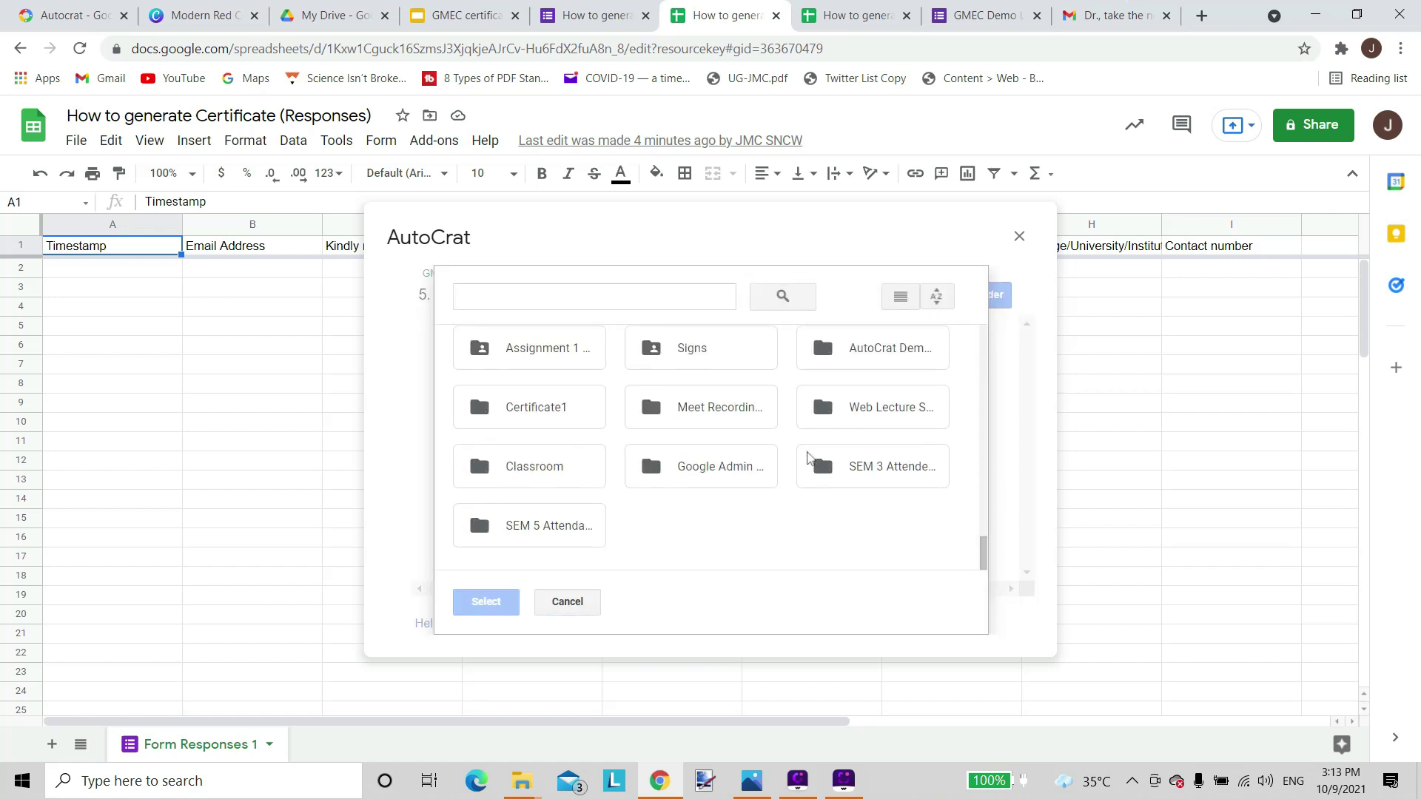
left_click(535, 414)
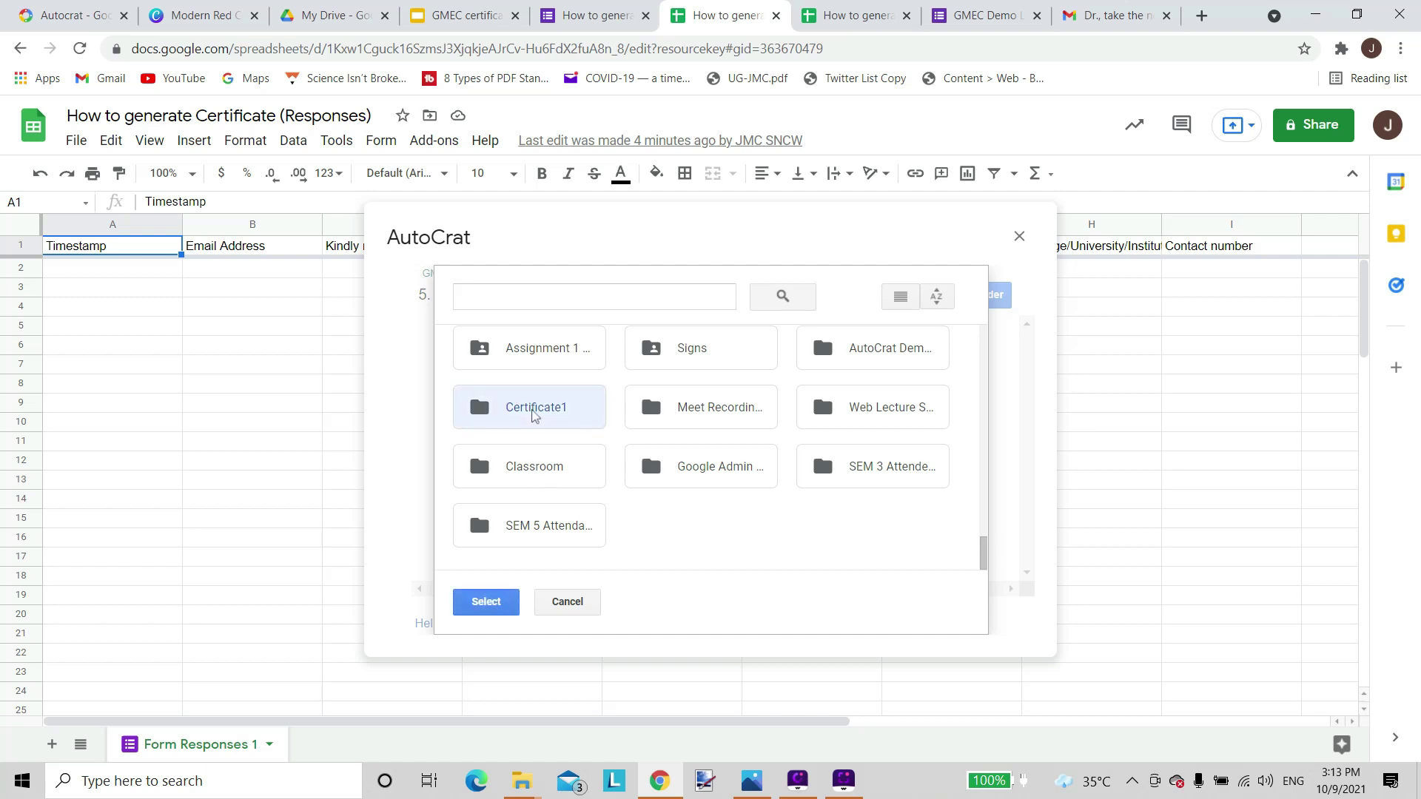
left_click(488, 603)
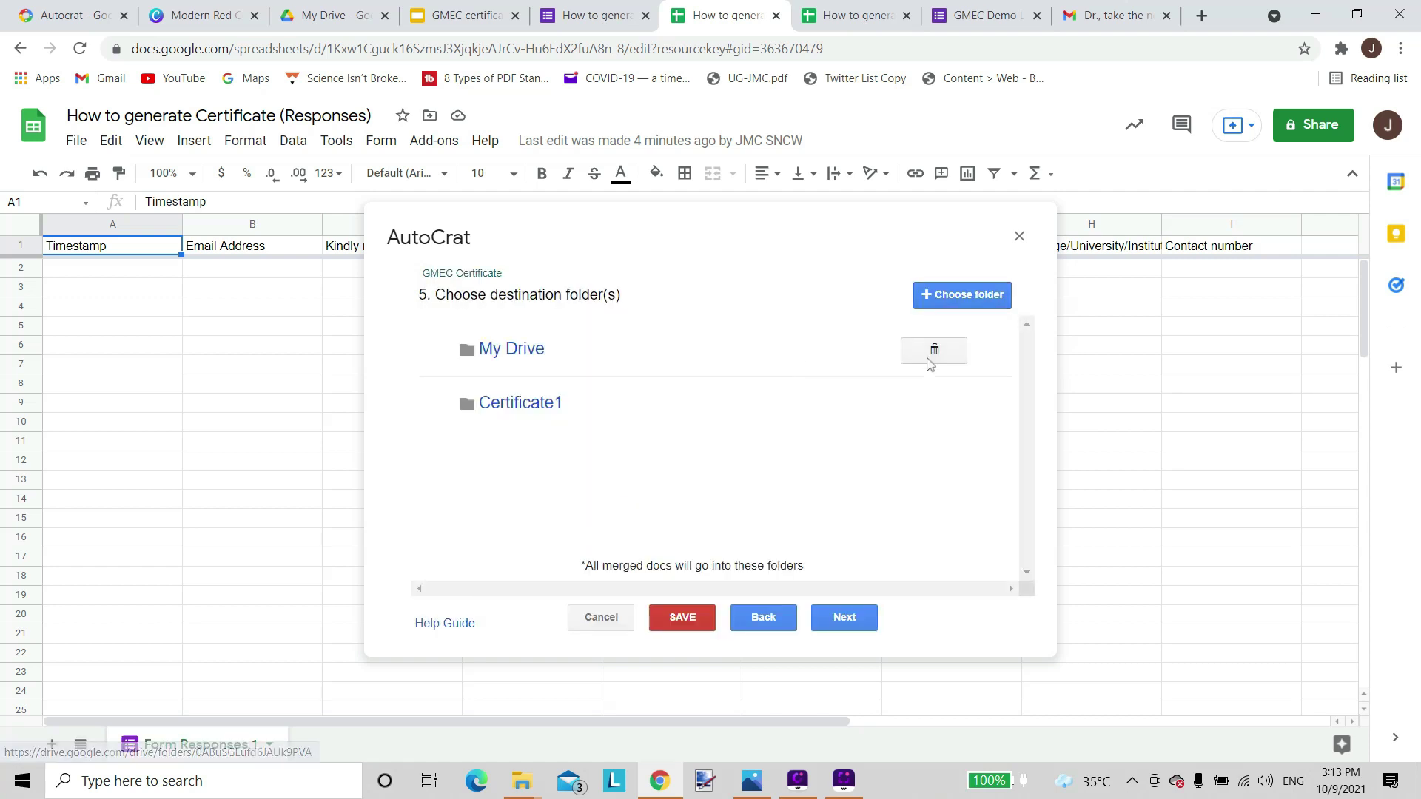
left_click(935, 354)
left_click(977, 421)
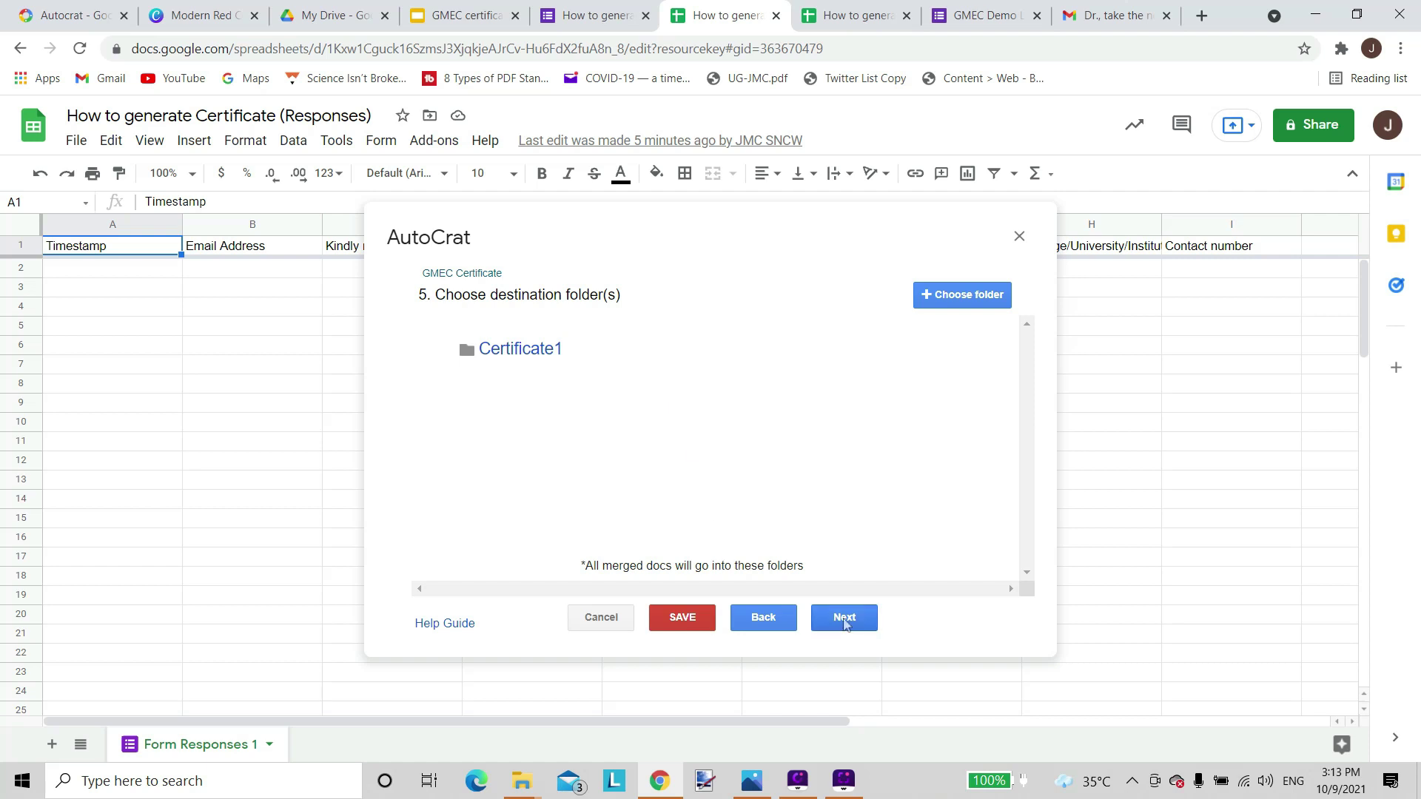
left_click(846, 623)
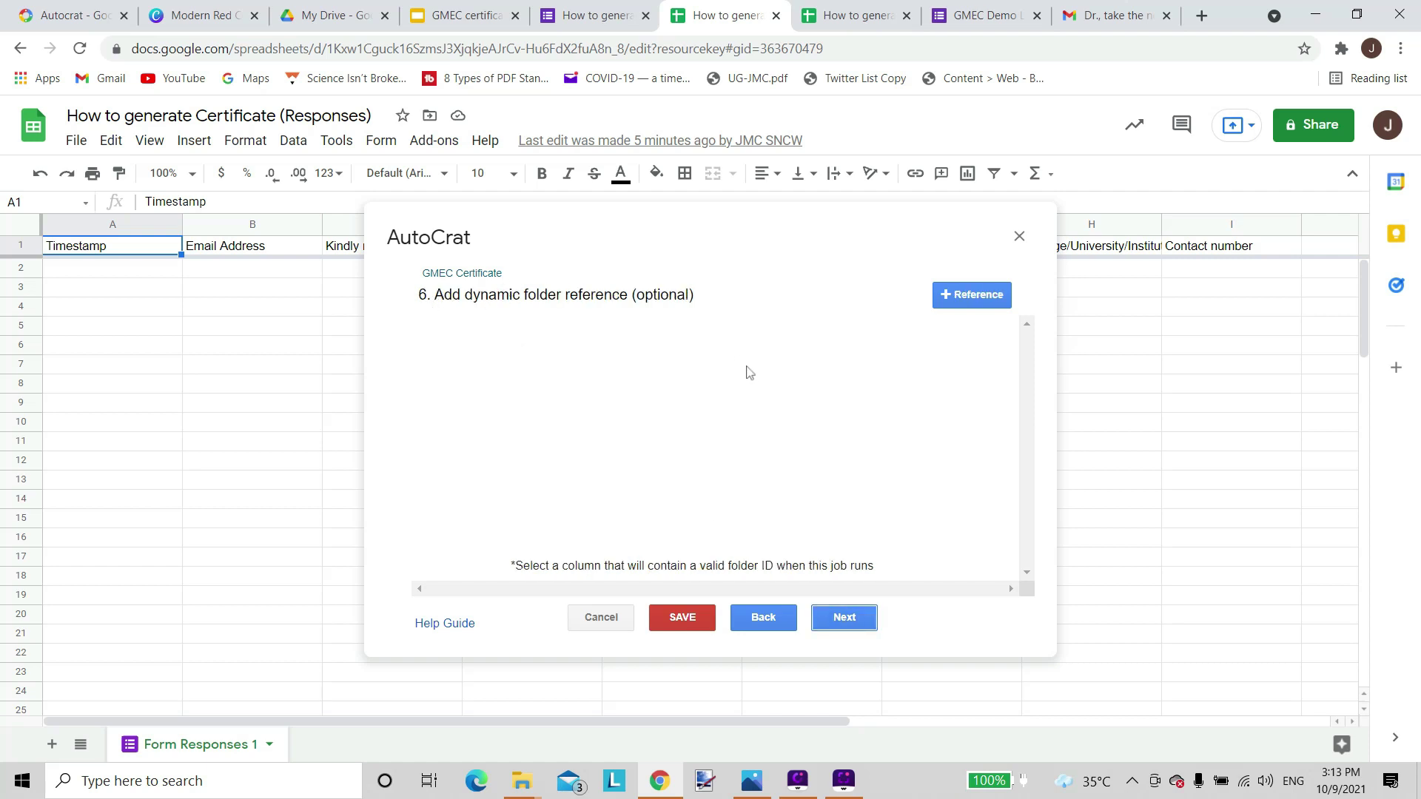
left_click(843, 617)
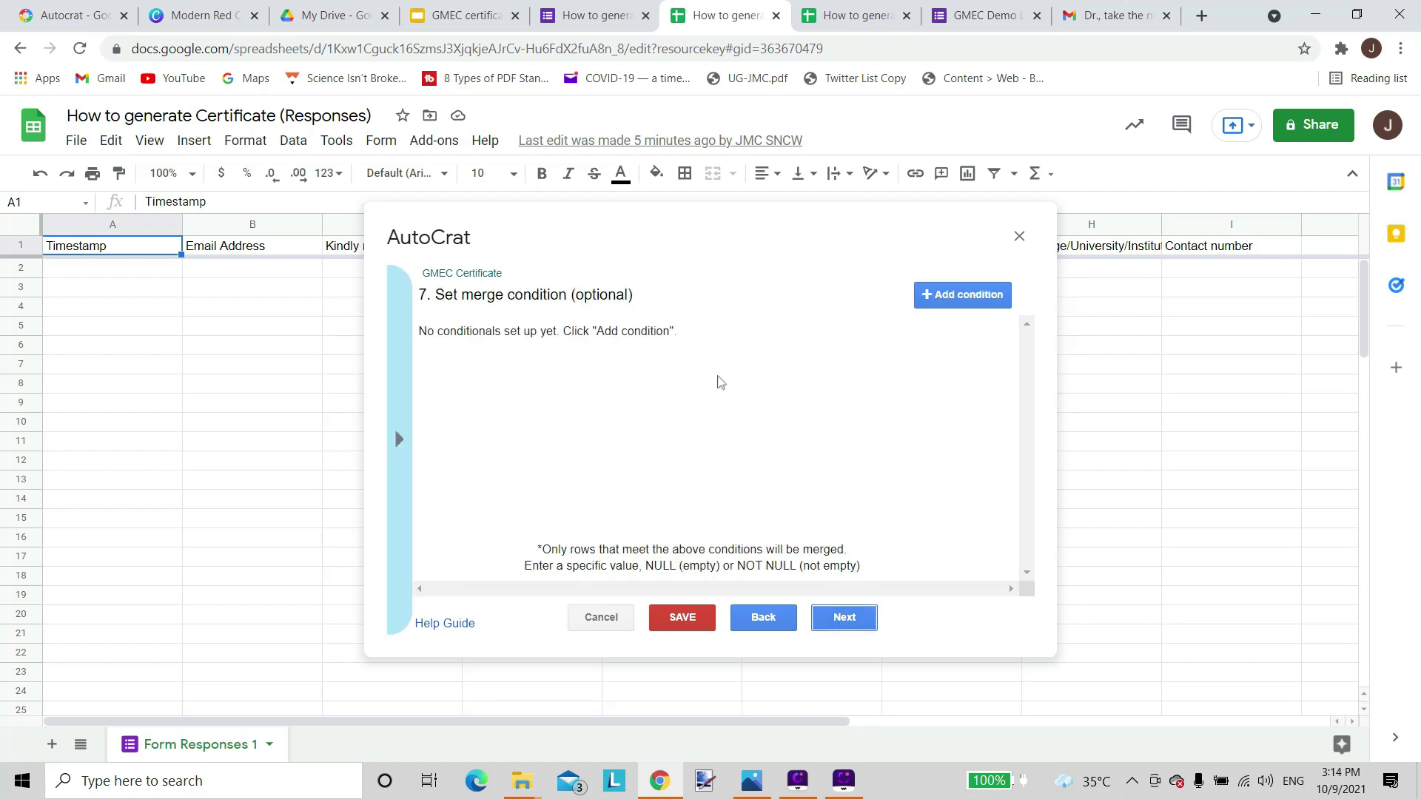
Add a merge condition requiring the Full name column to be NOT NULL.
left_click(398, 439)
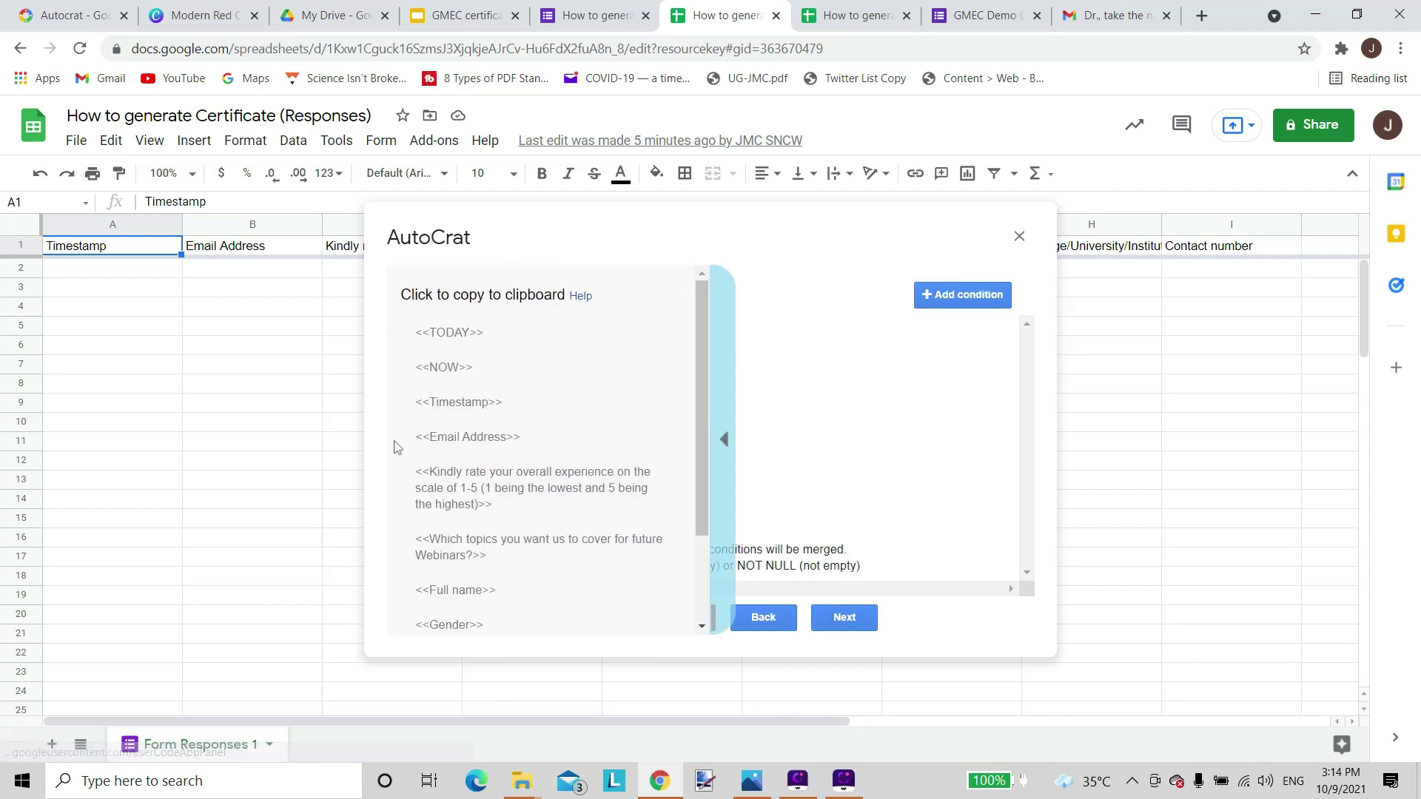
left_click(962, 295)
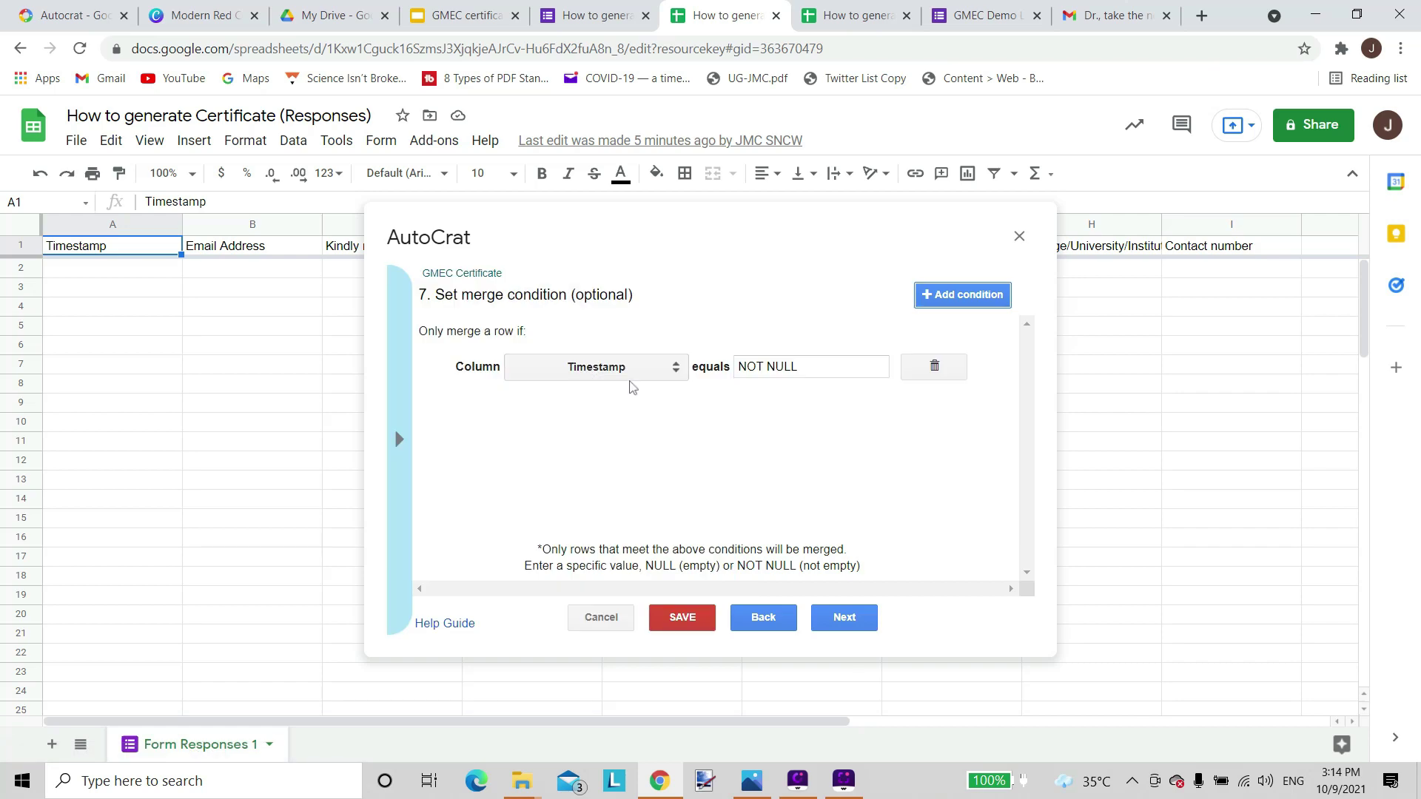
left_click(671, 374)
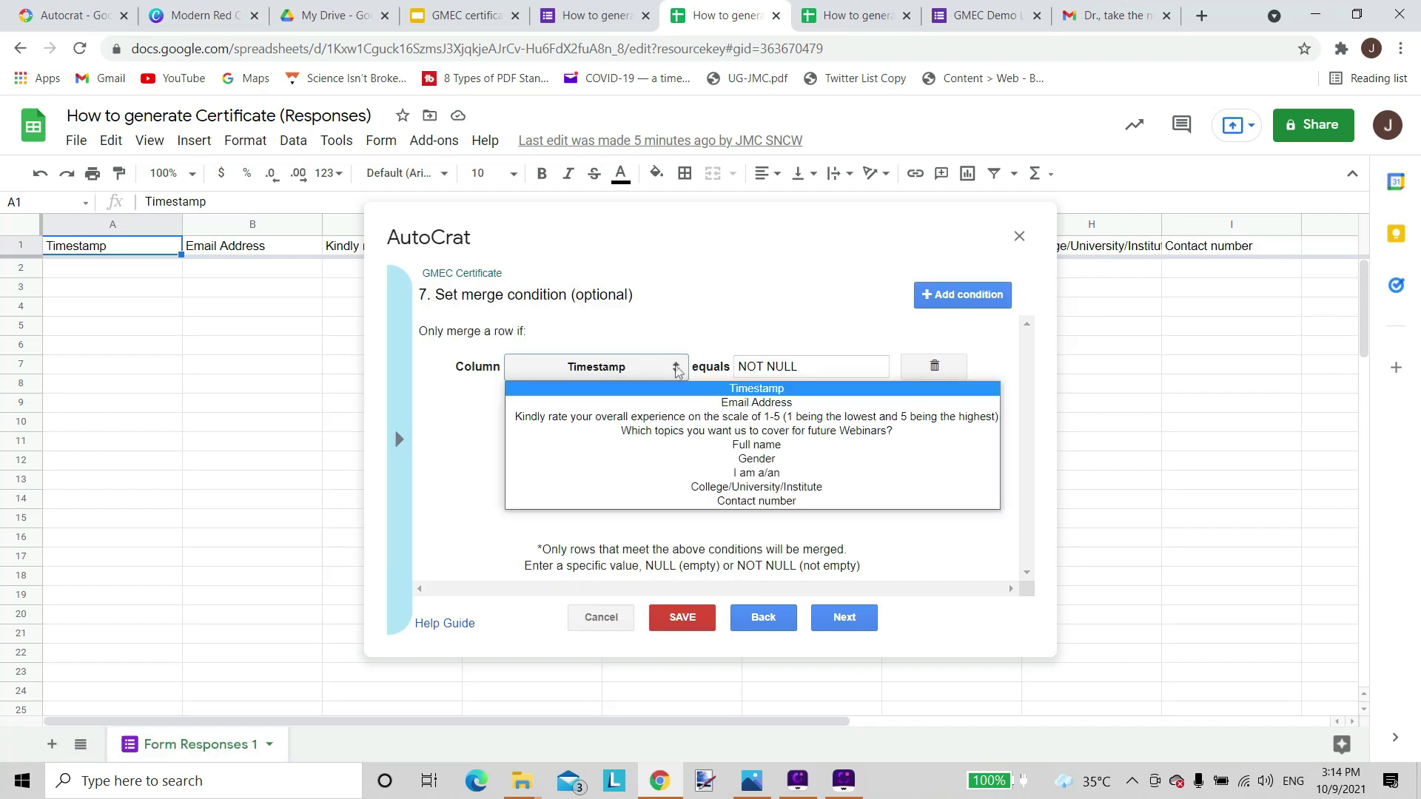
left_click(766, 445)
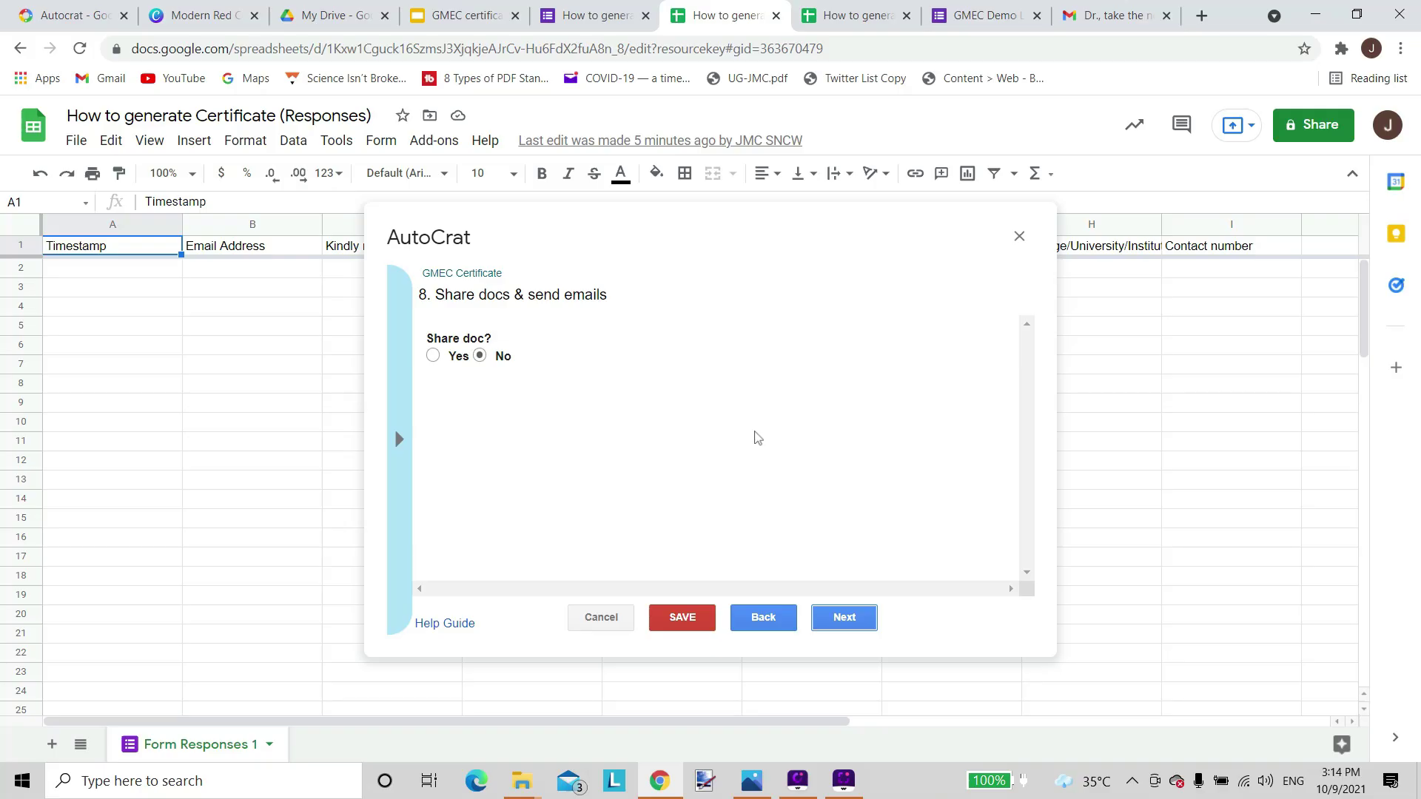
Set Share doc? to Yes (PDF) and Allow re-share to No.
left_click(957, 722)
left_click(434, 355)
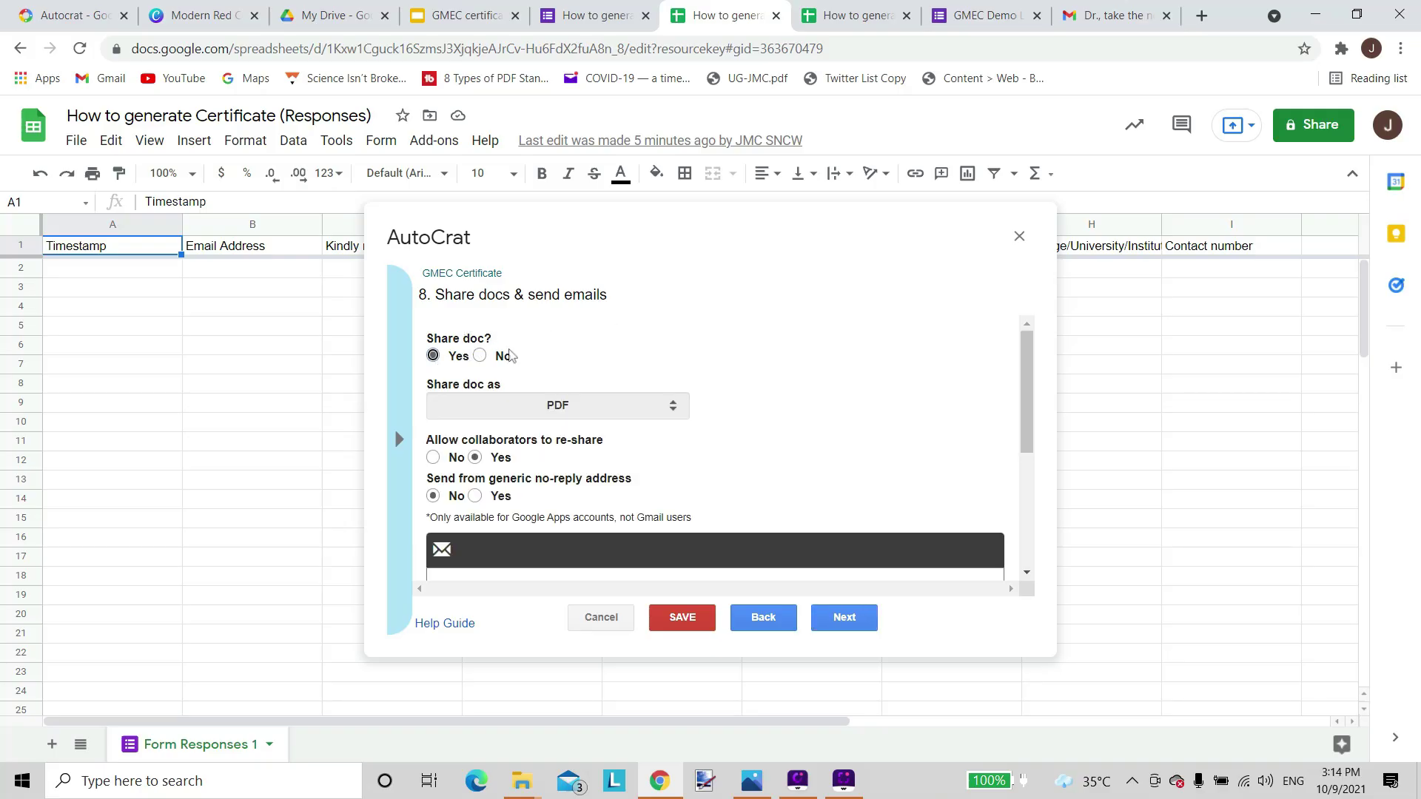
scroll(799, 341, "down", 3)
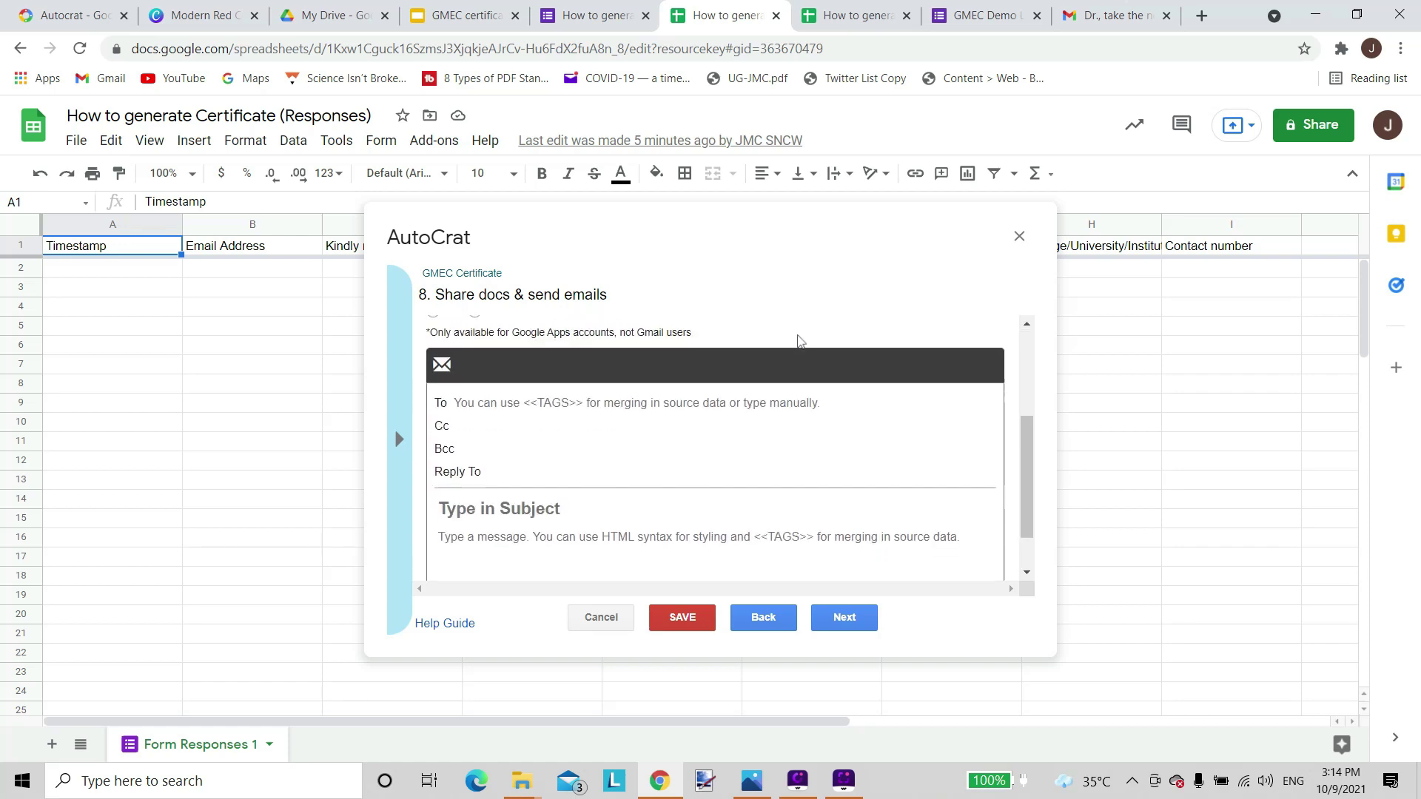
scroll(799, 341, "up", 3)
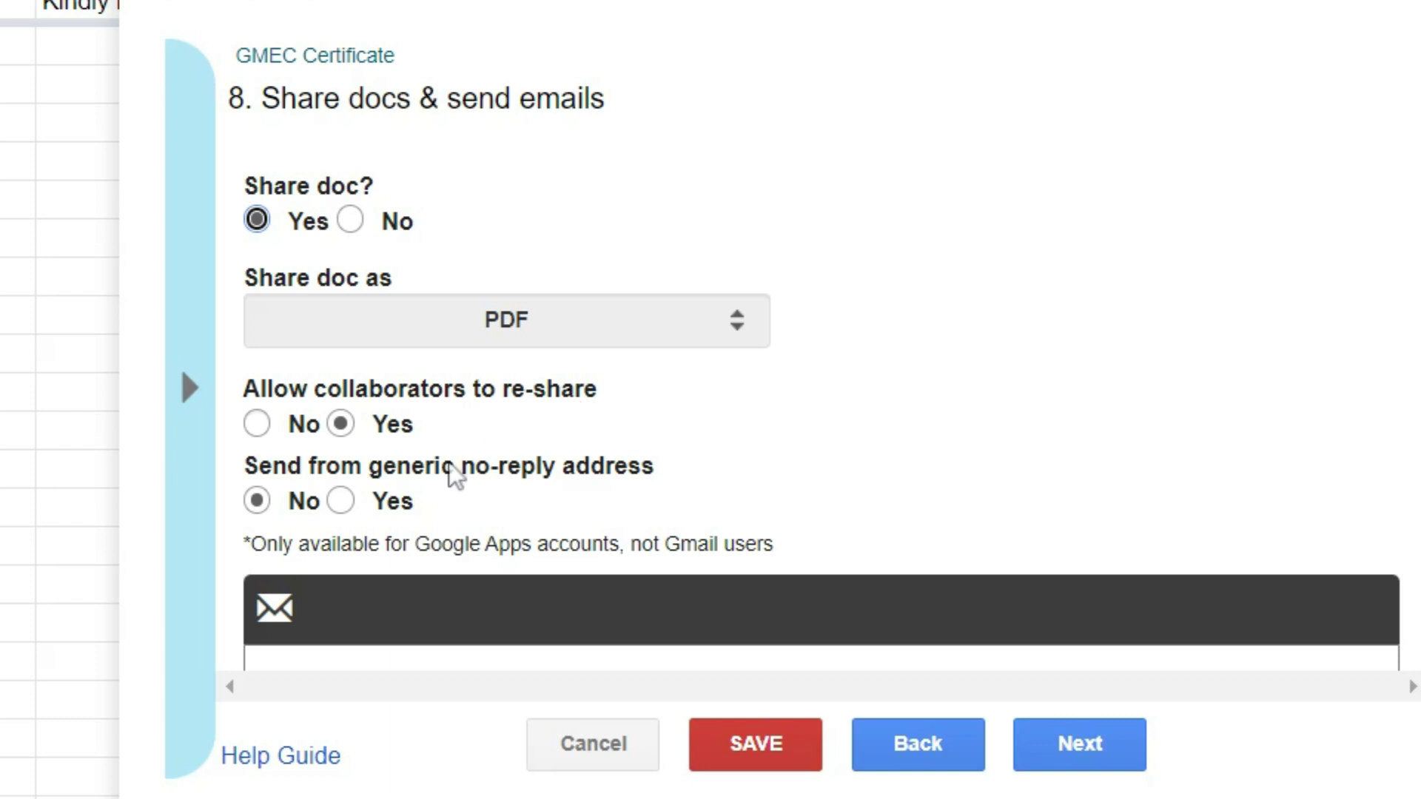
left_click(255, 428)
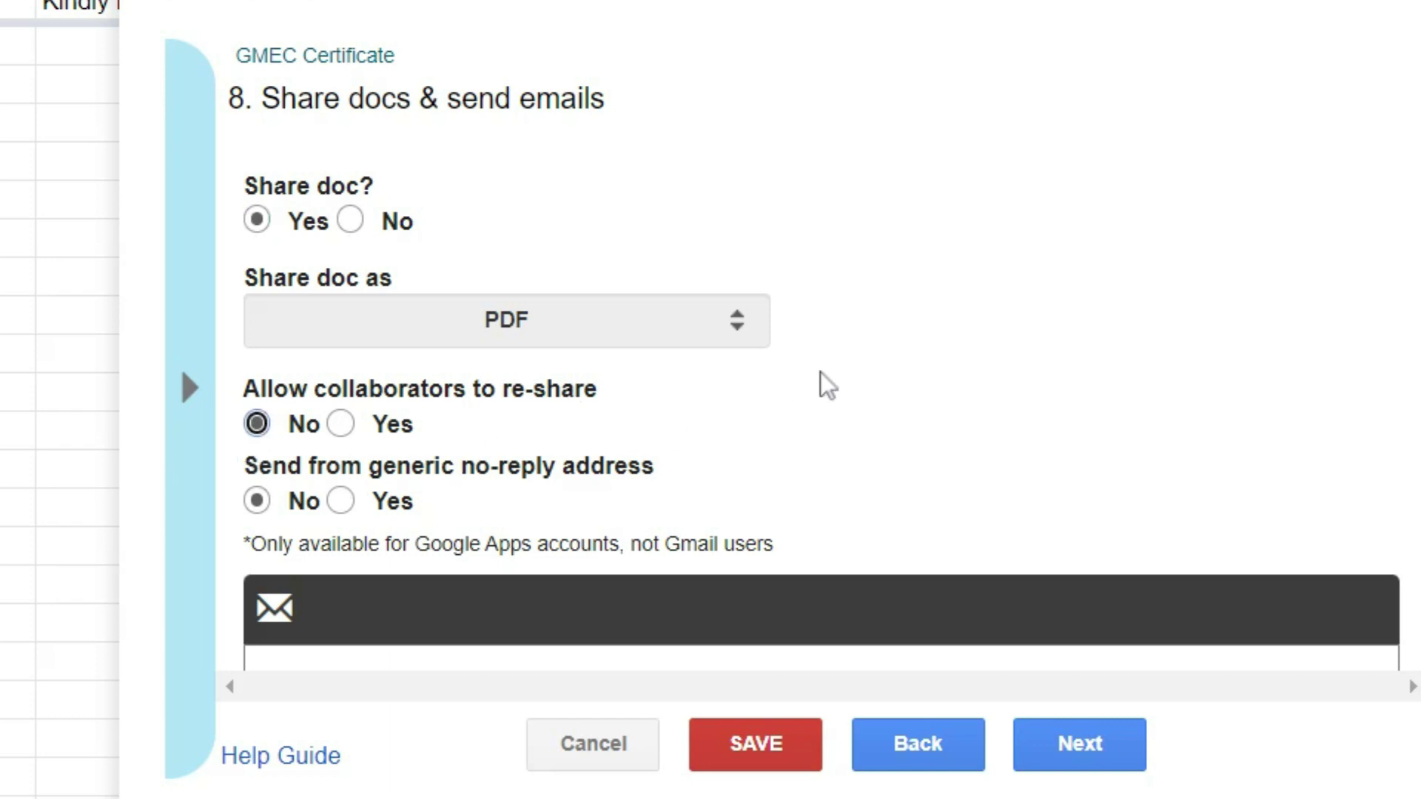
scroll(828, 385, "down", 3)
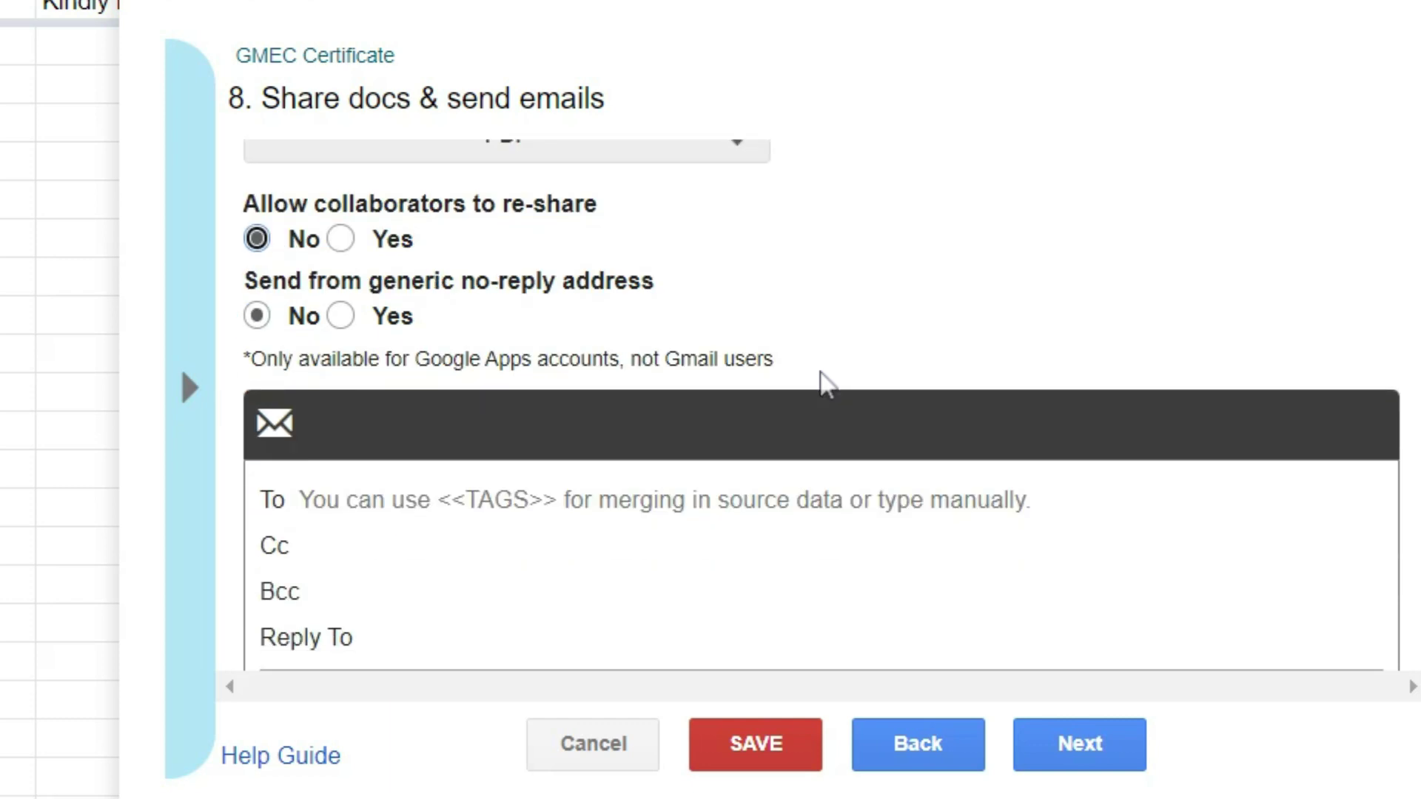
scroll(827, 385, "down", 3)
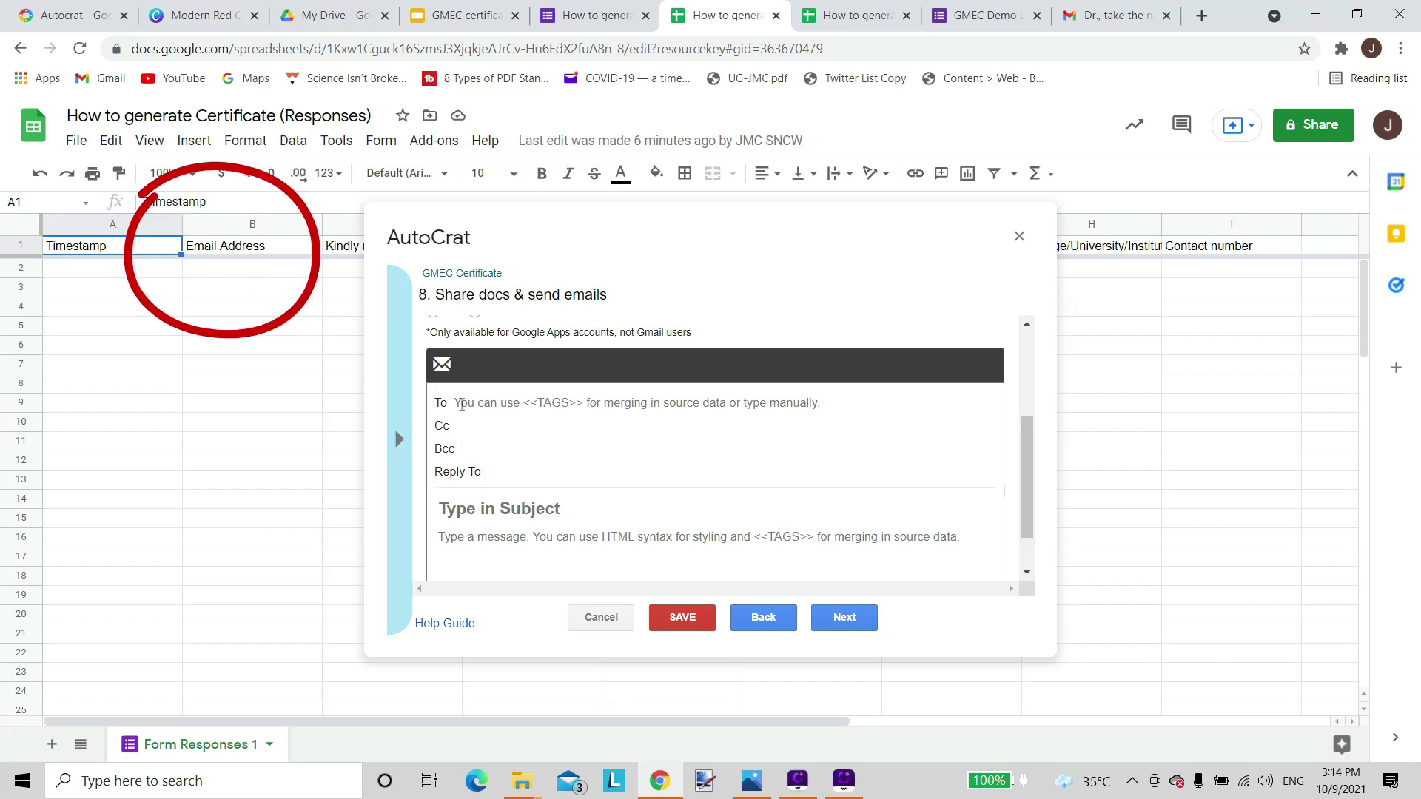
Copy the <<Email Address>> tag from the tag list and paste it into the email's To field.
left_click(462, 403)
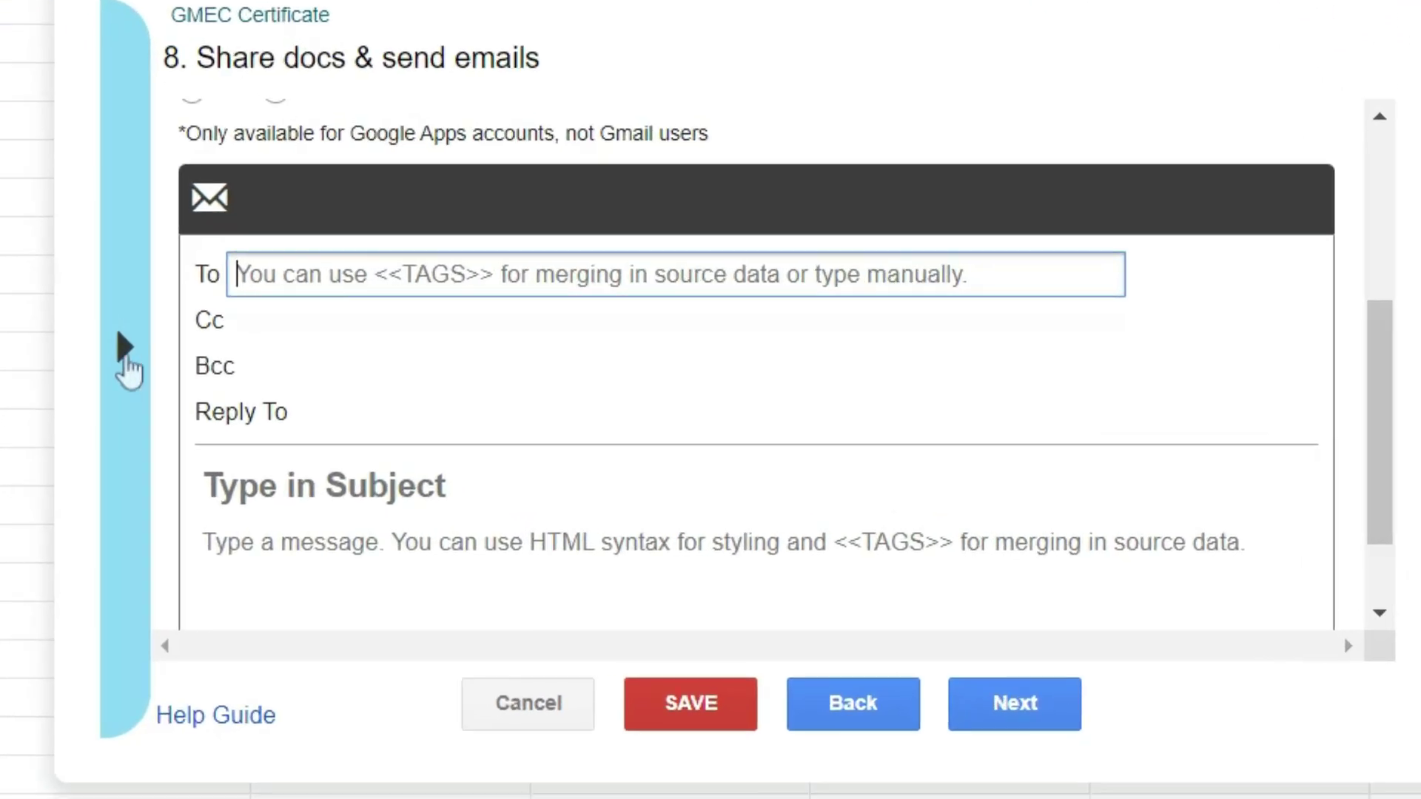
left_click(398, 438)
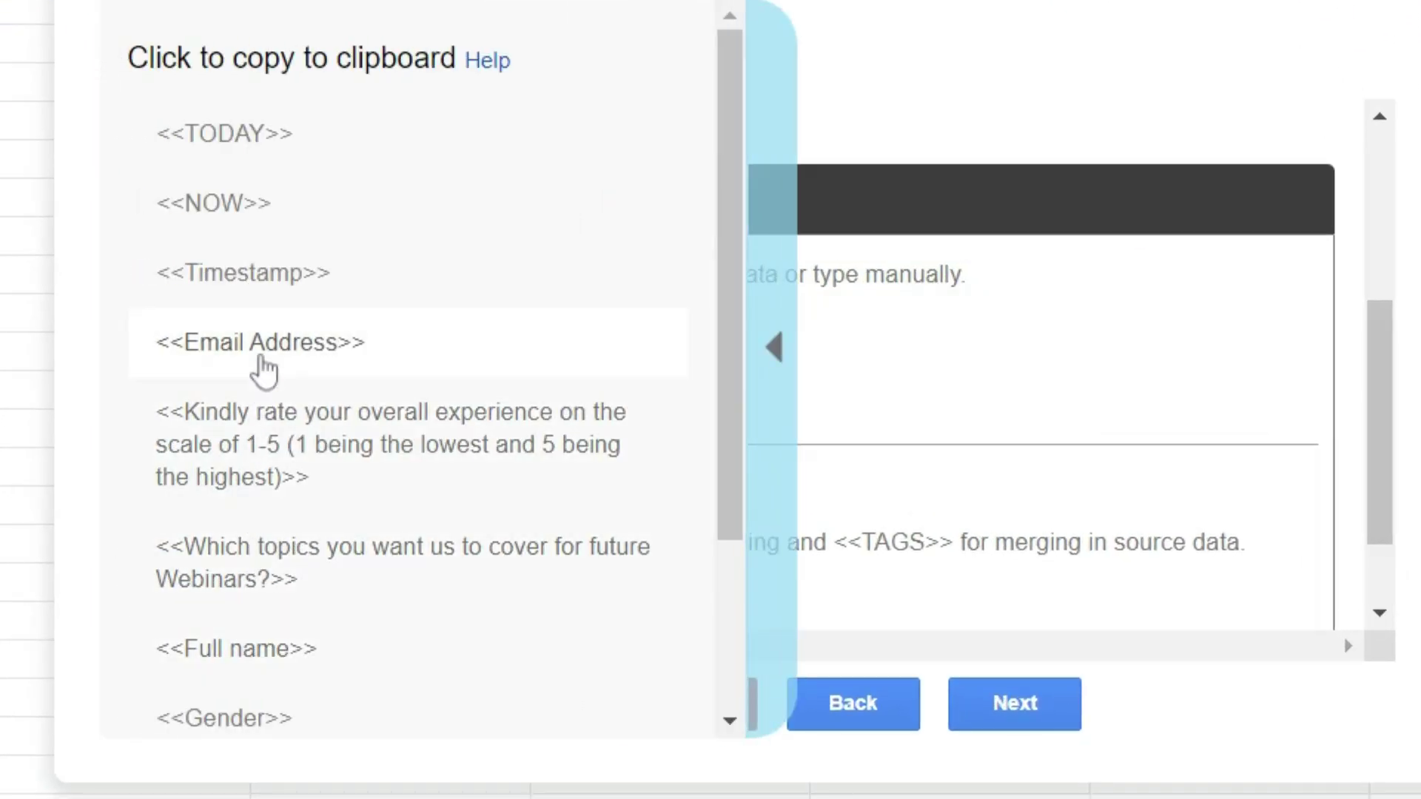
right_click(251, 355)
left_click(211, 351)
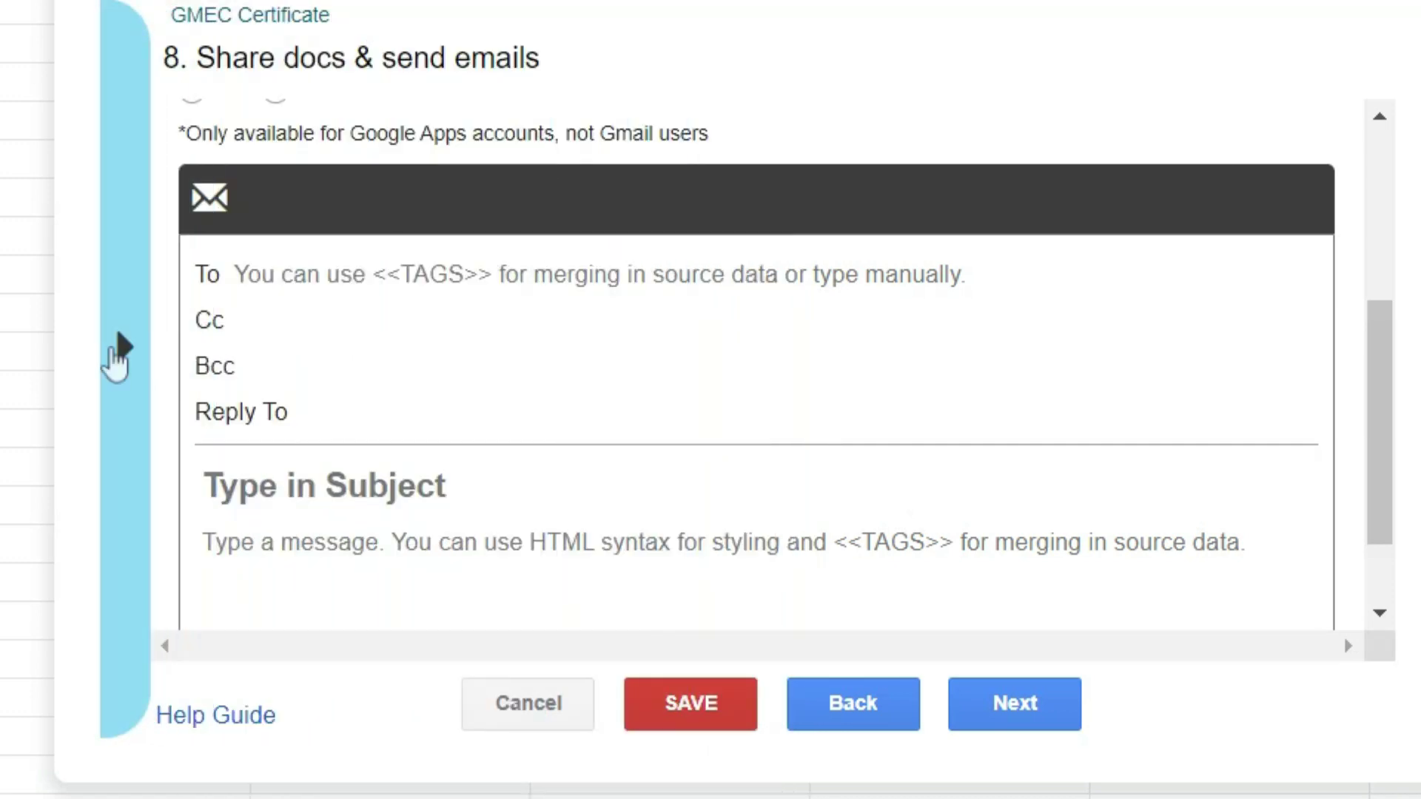
left_click(122, 355)
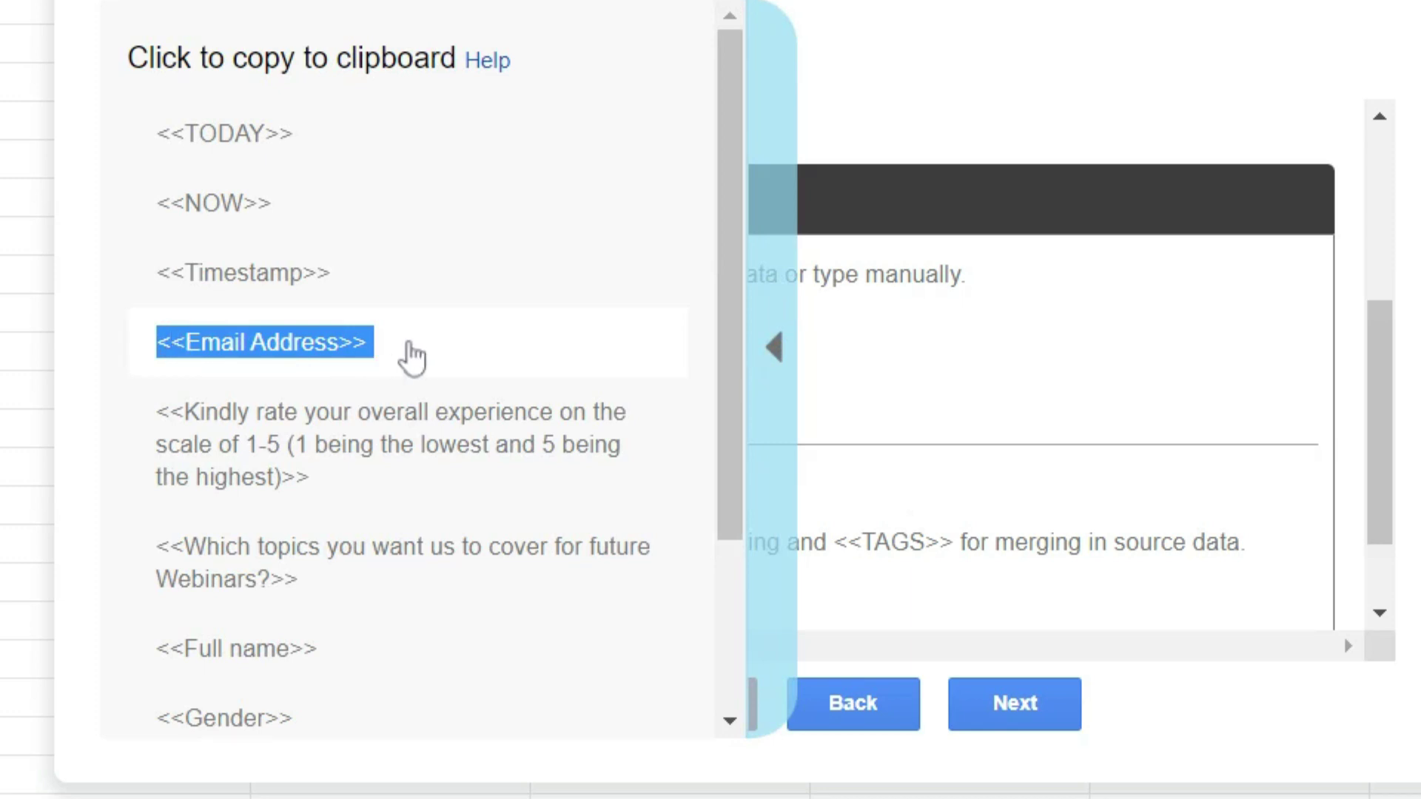
left_click(413, 361)
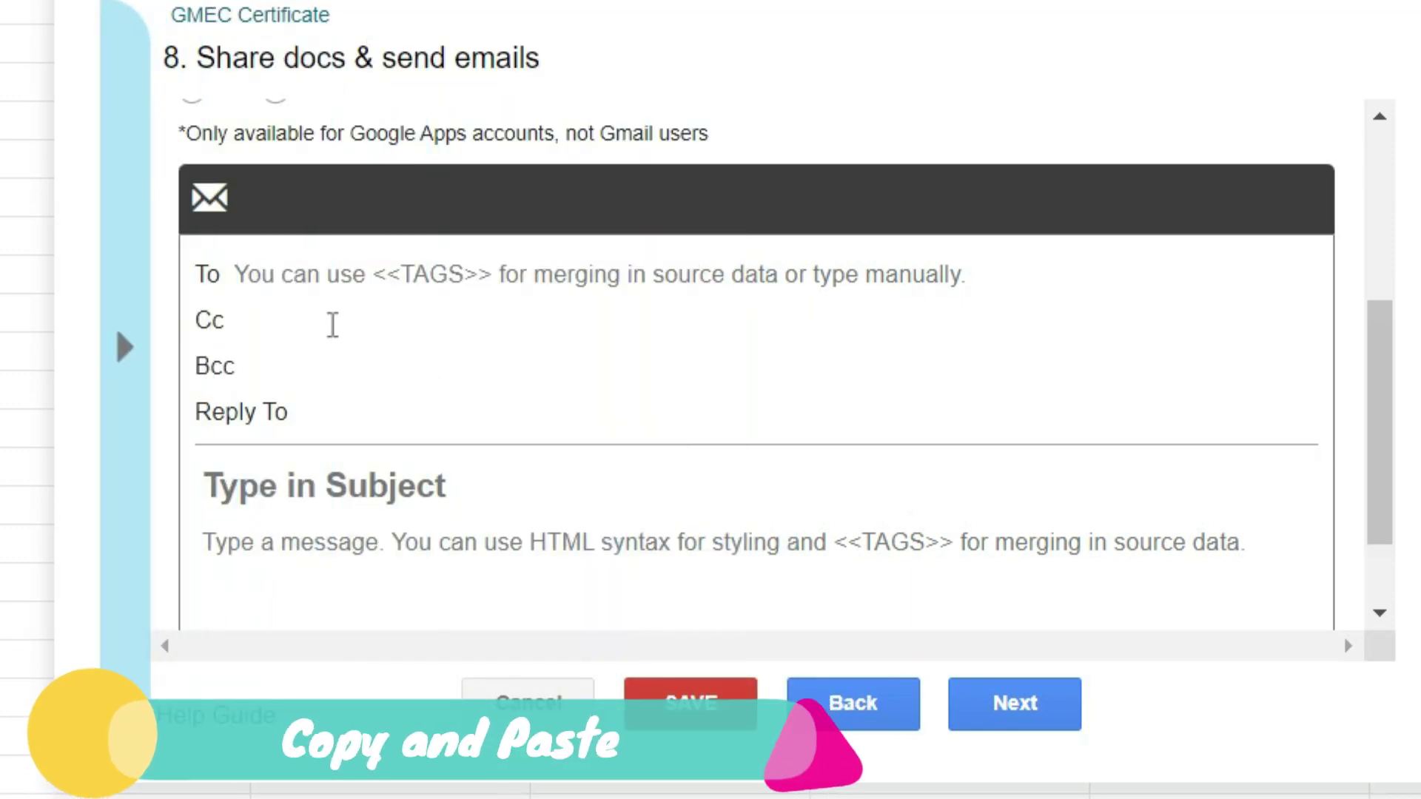
left_click(339, 283)
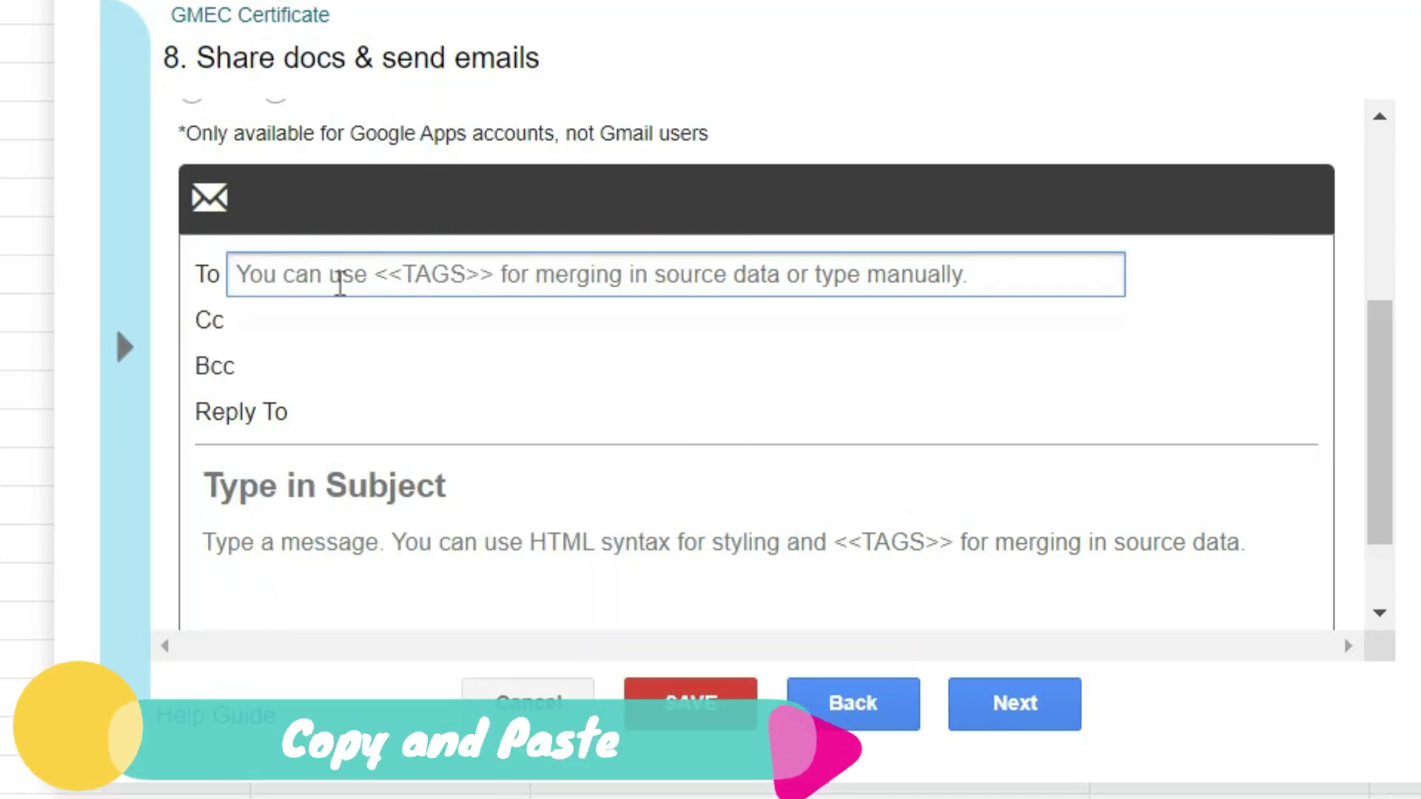
type("<<Email Address>>")
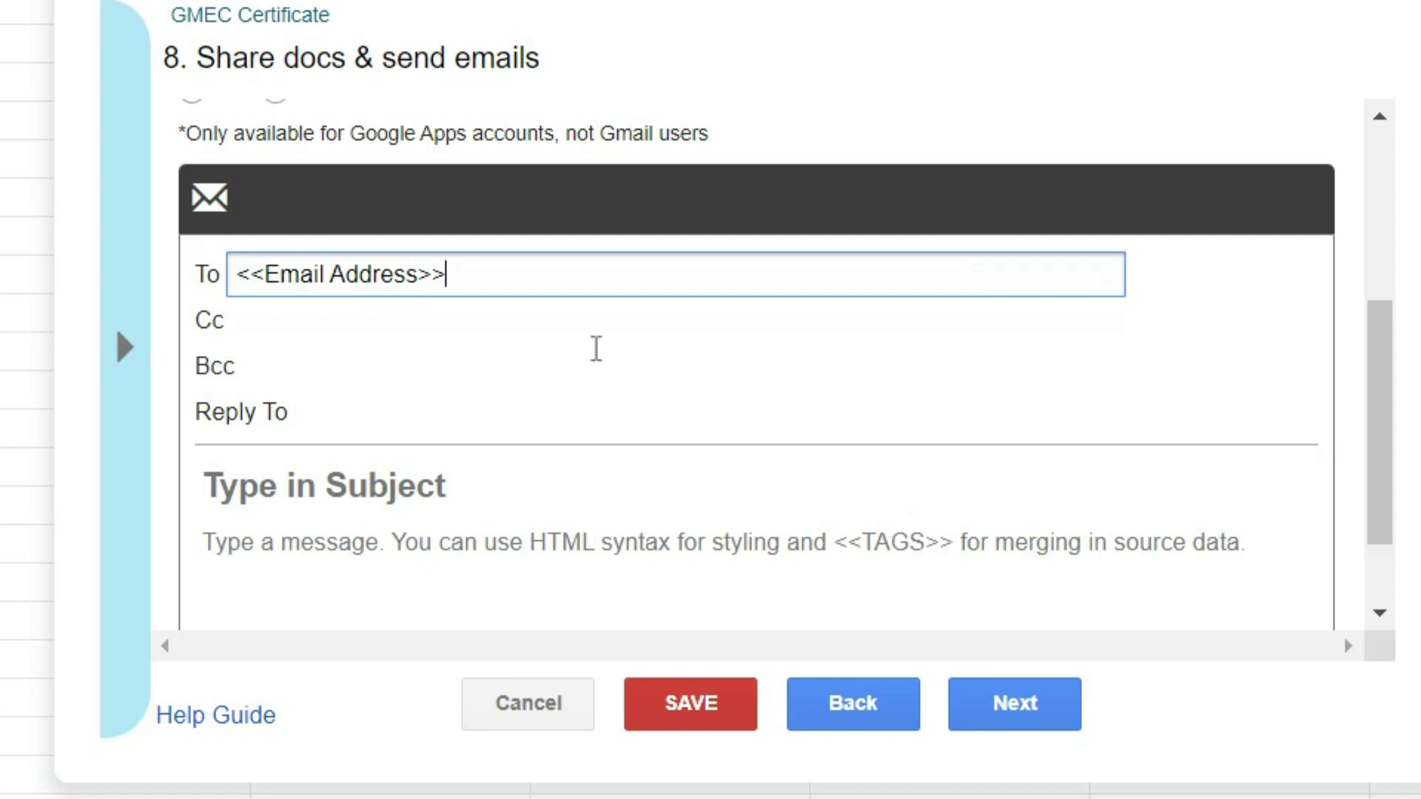
Enter the email subject 'Participation Certificate for <<Full name>>', pasting the Full name tag.
left_click(331, 486)
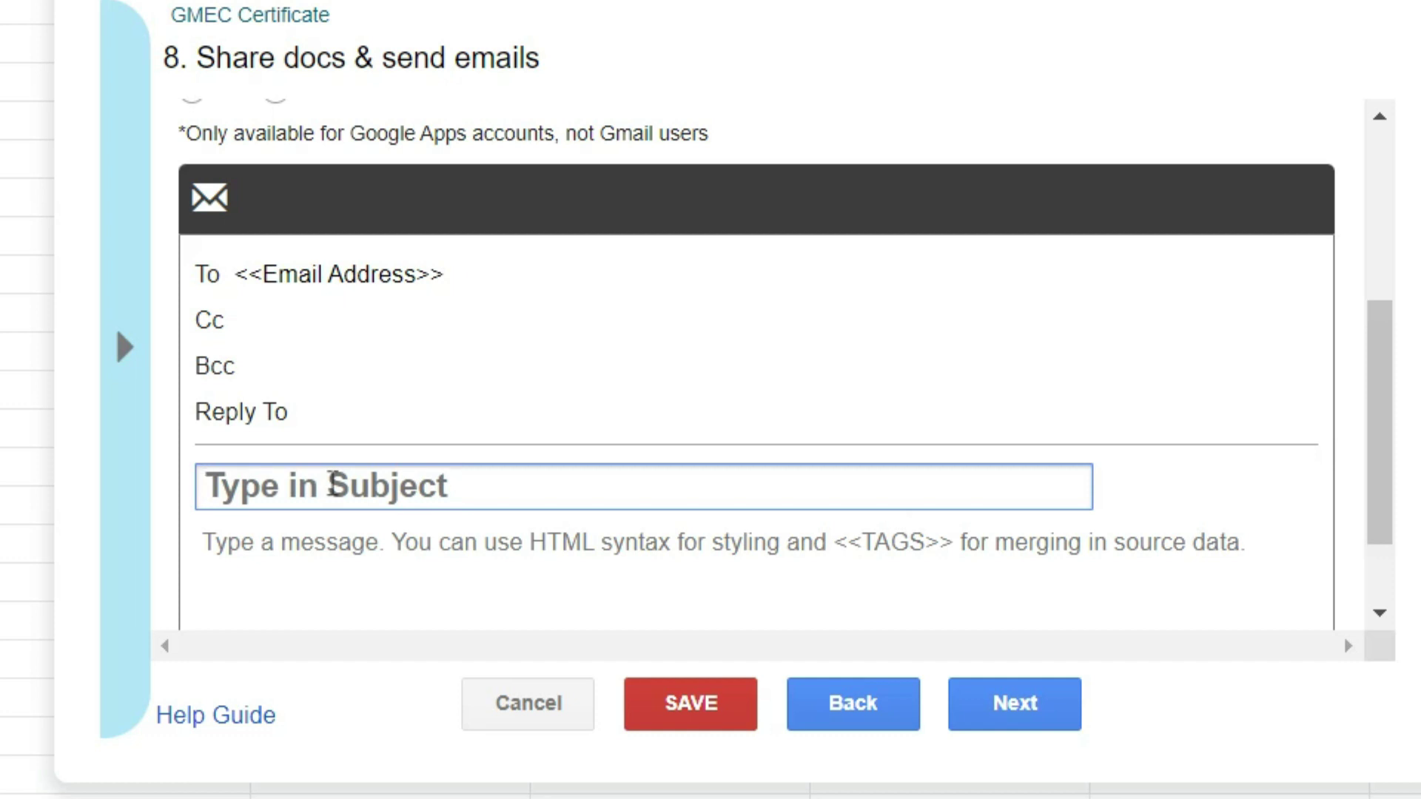
type("Participation")
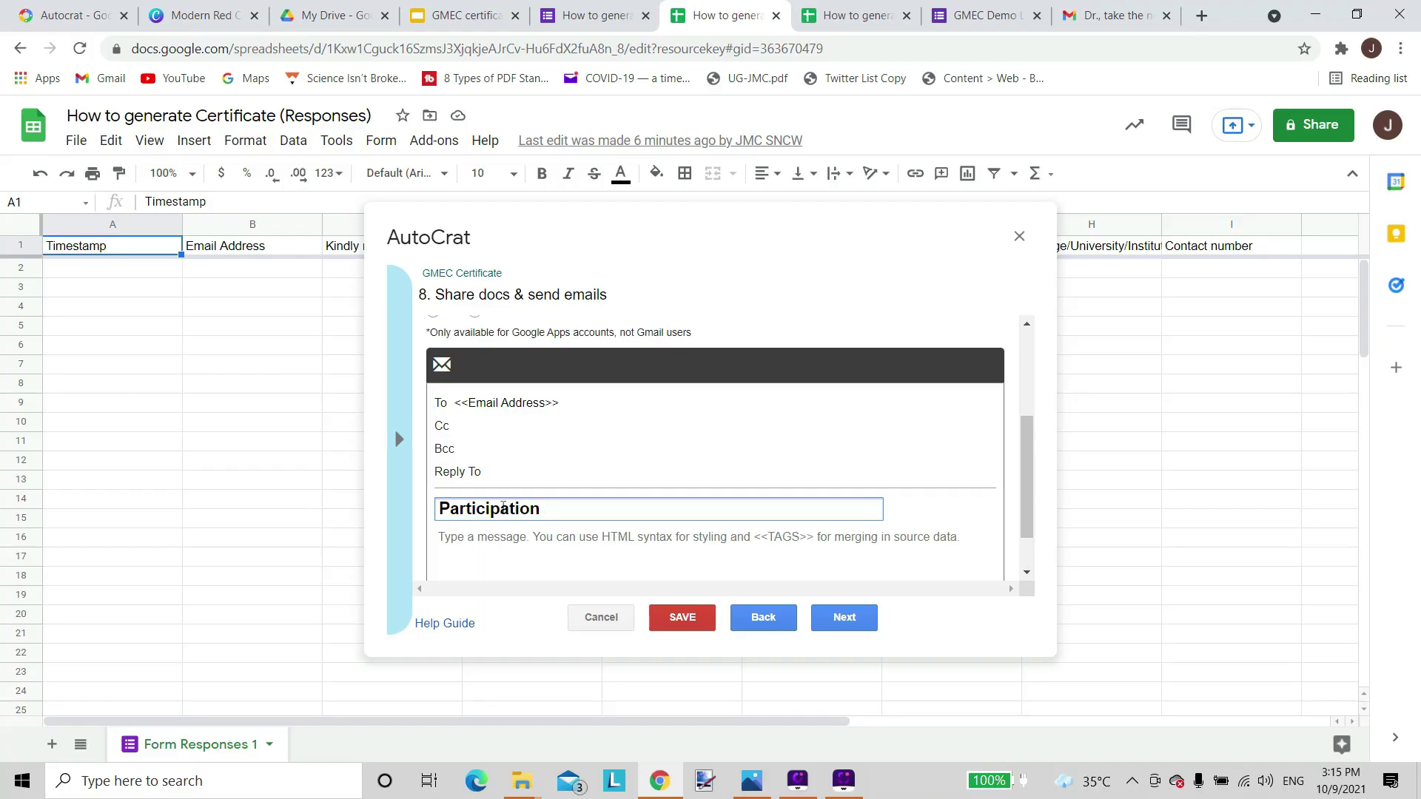
type(" Certi")
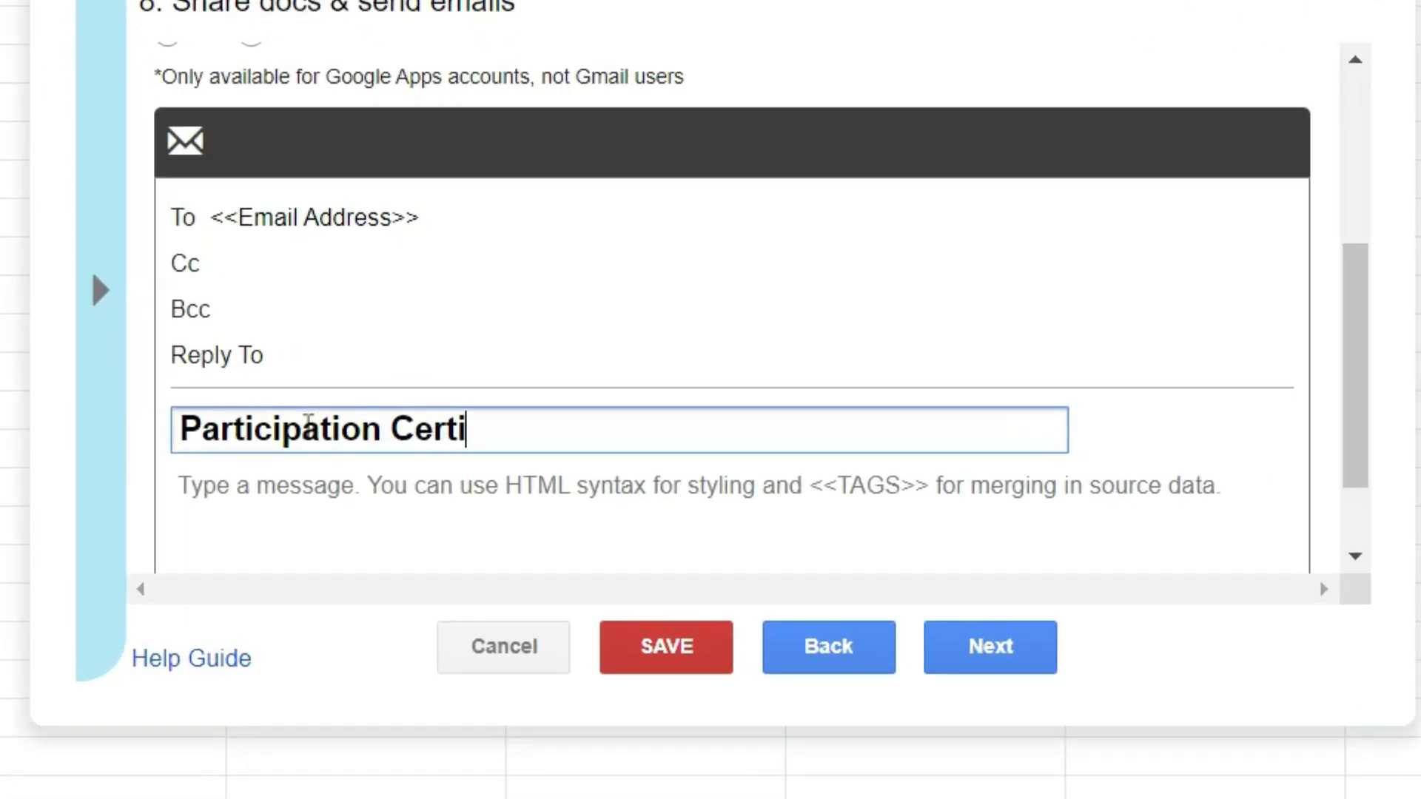
type("fic")
left_click(100, 290)
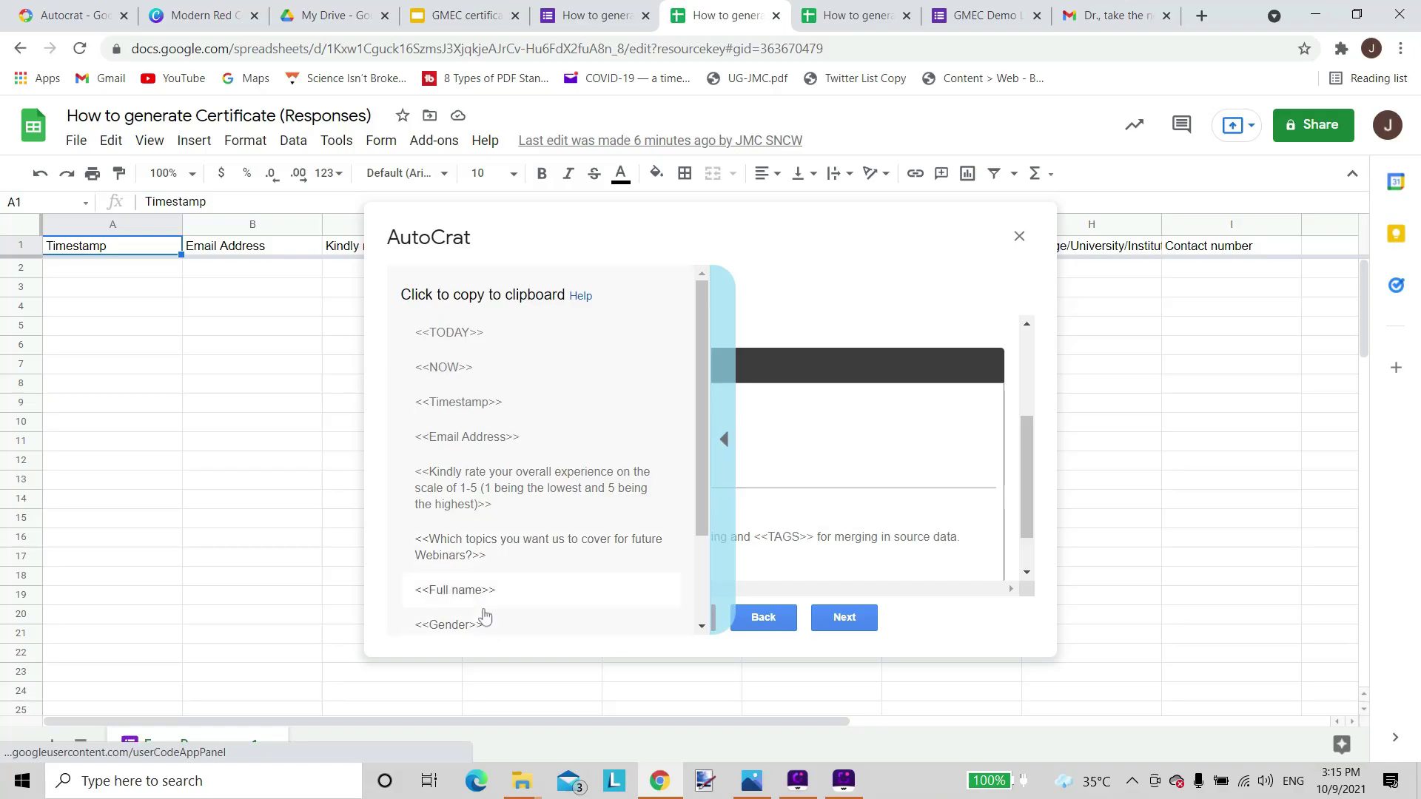
right_click(464, 595)
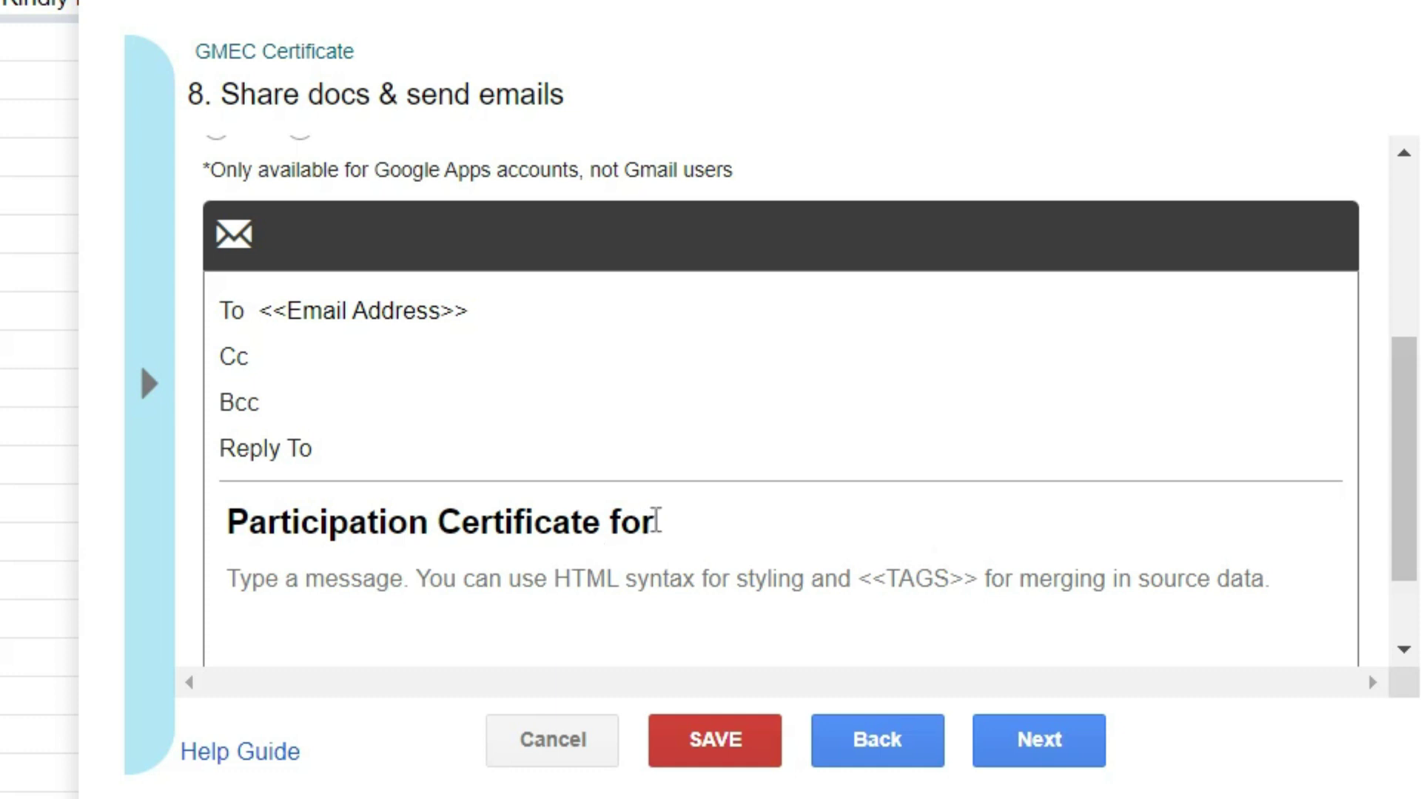
left_click(693, 522)
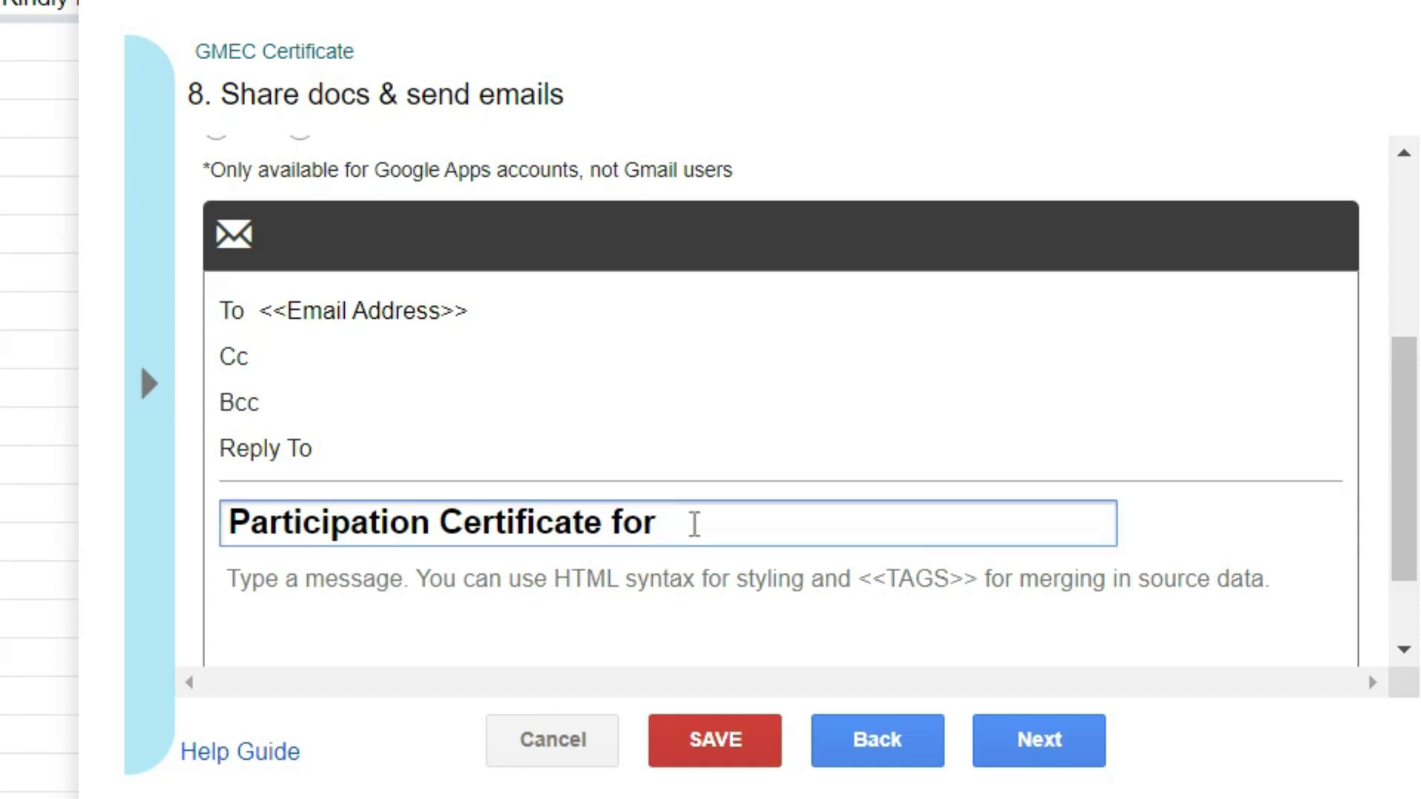
type("<<Full name>>")
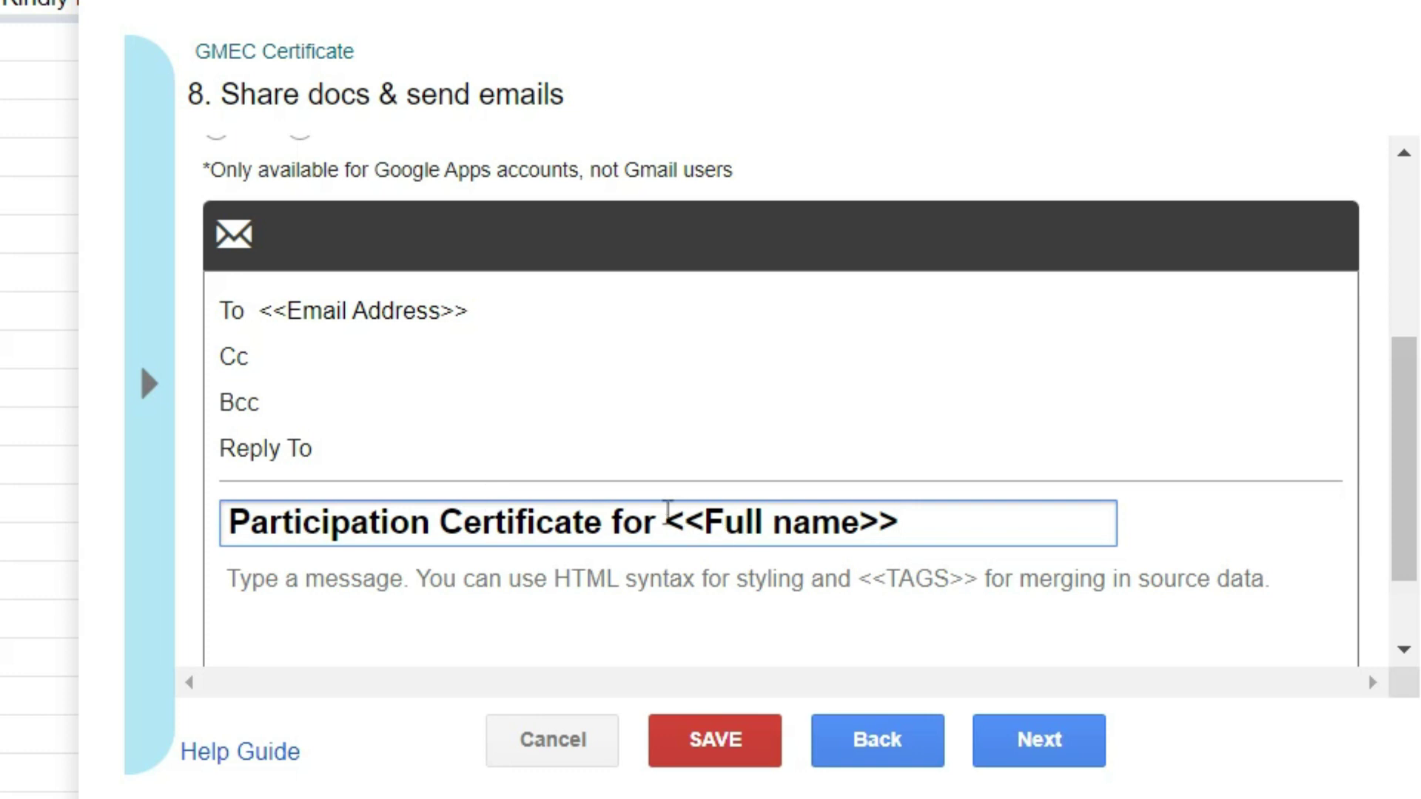
scroll(755, 522, "down", 2)
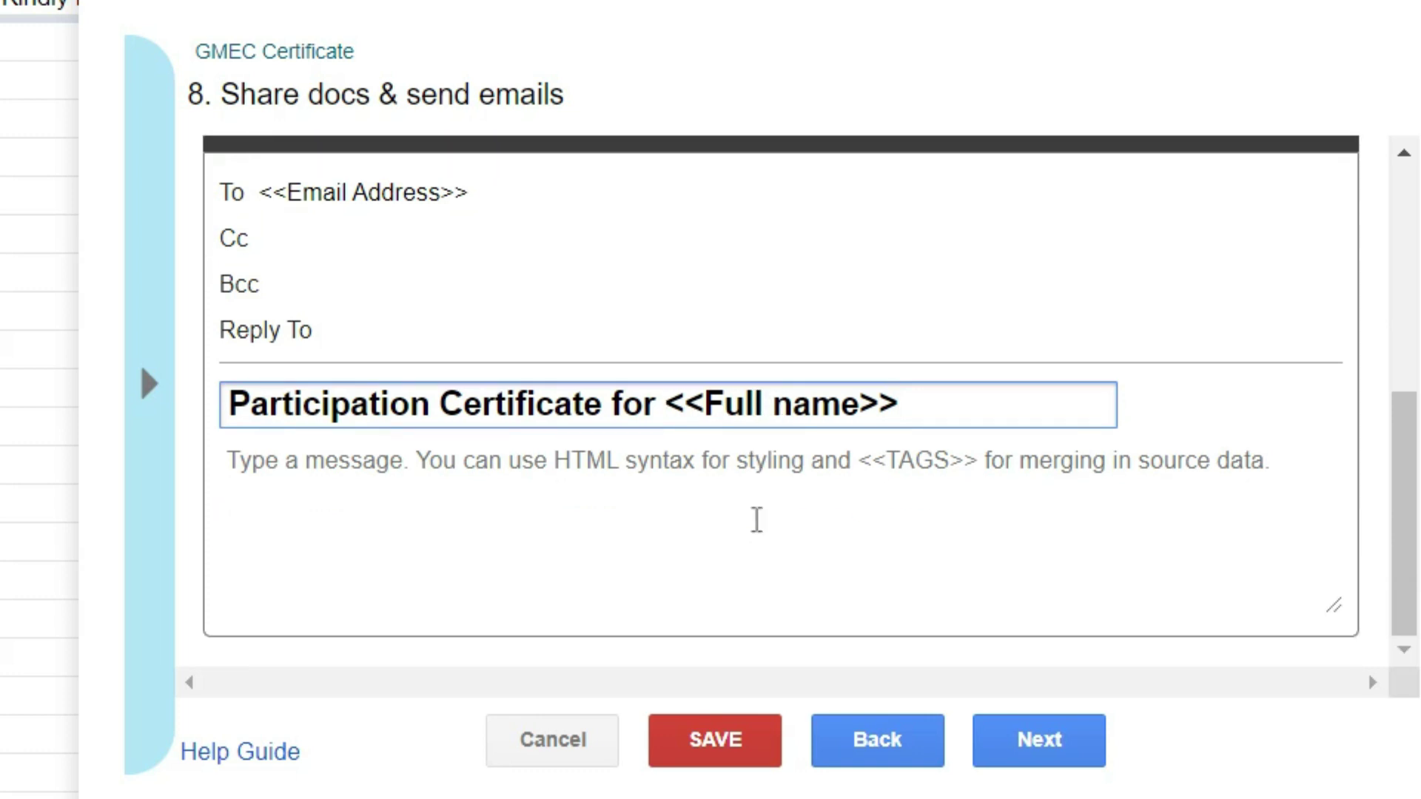
Start the email body with the greeting 'Dear <<Full name>>,'.
left_click(375, 468)
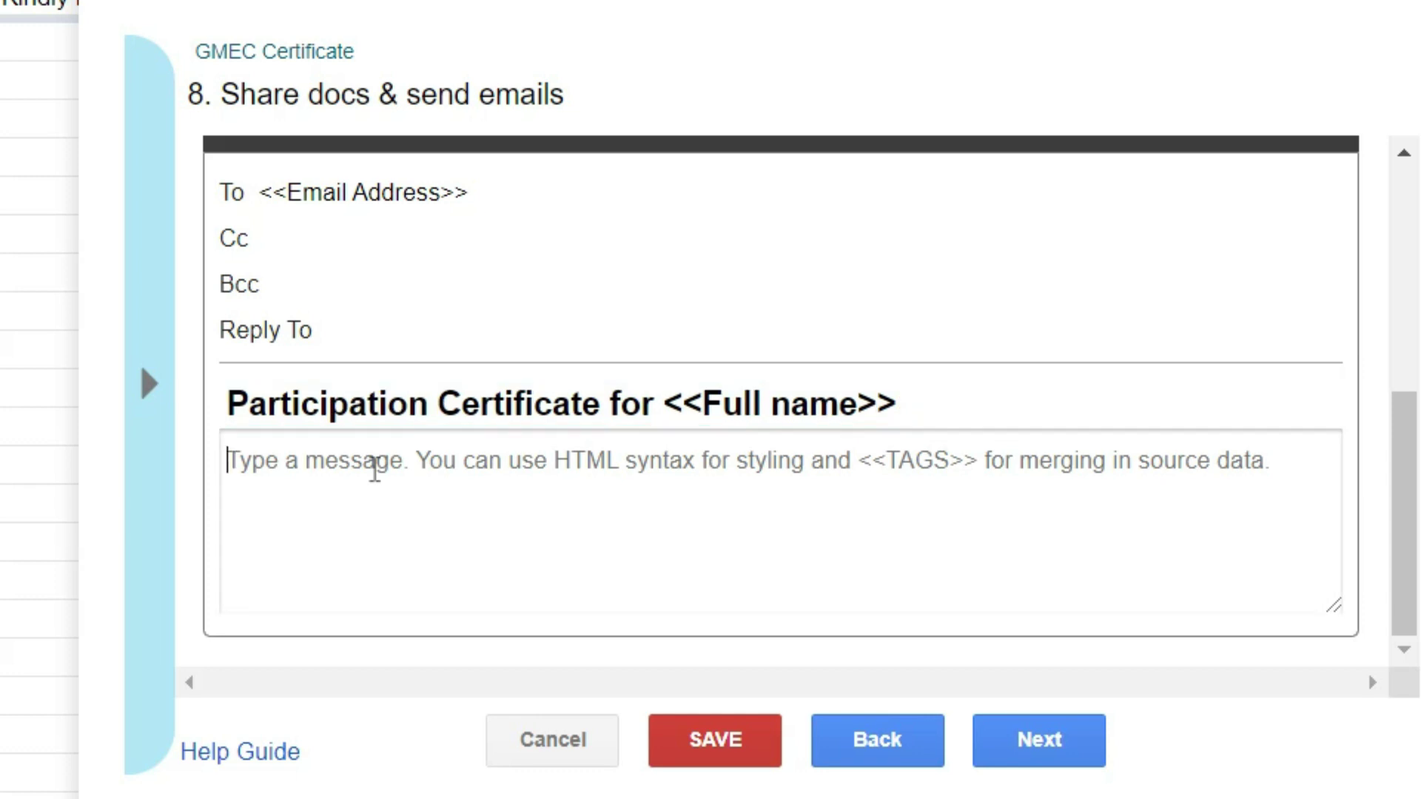
type("Dear")
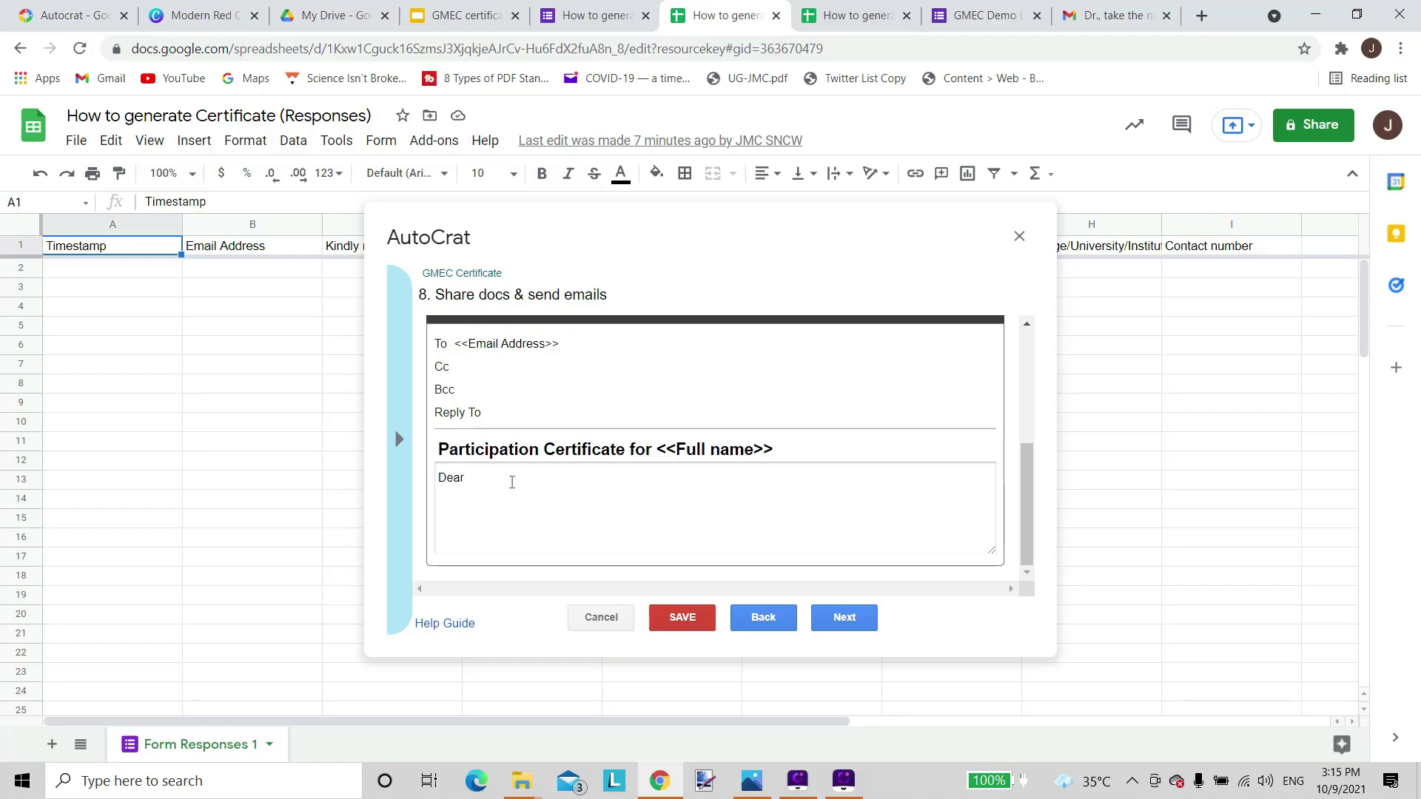
type("<<Full name>>")
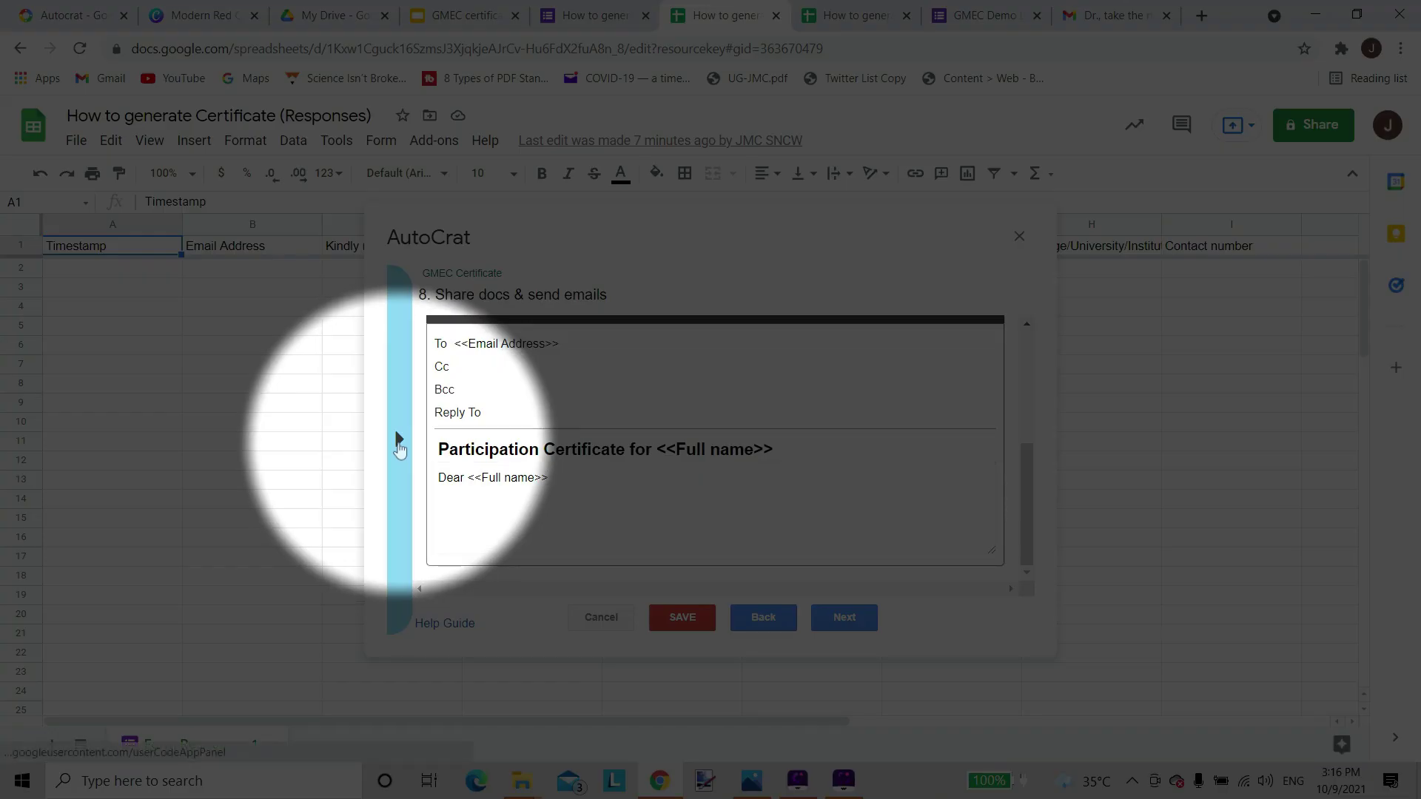
left_click(399, 438)
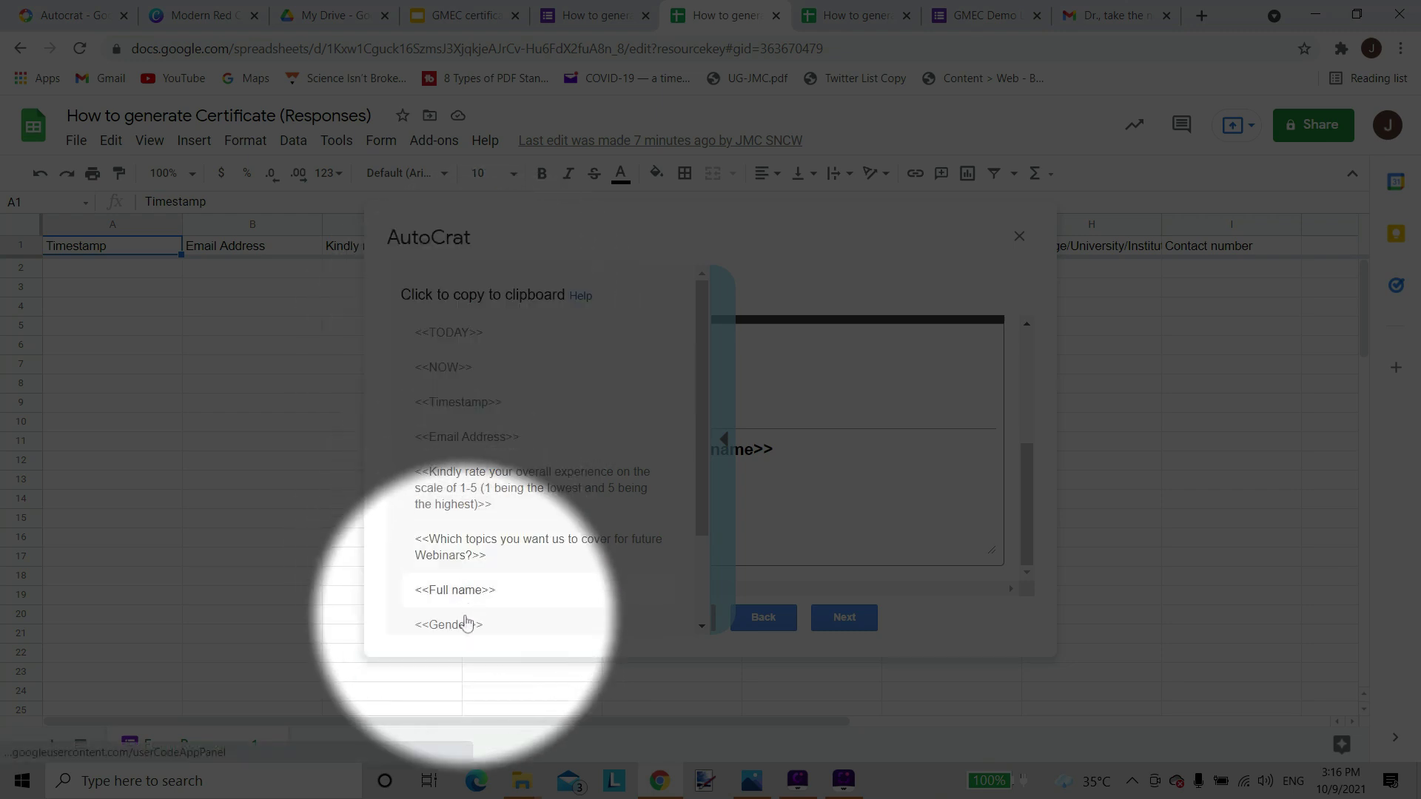
scroll(473, 570, "down", 2)
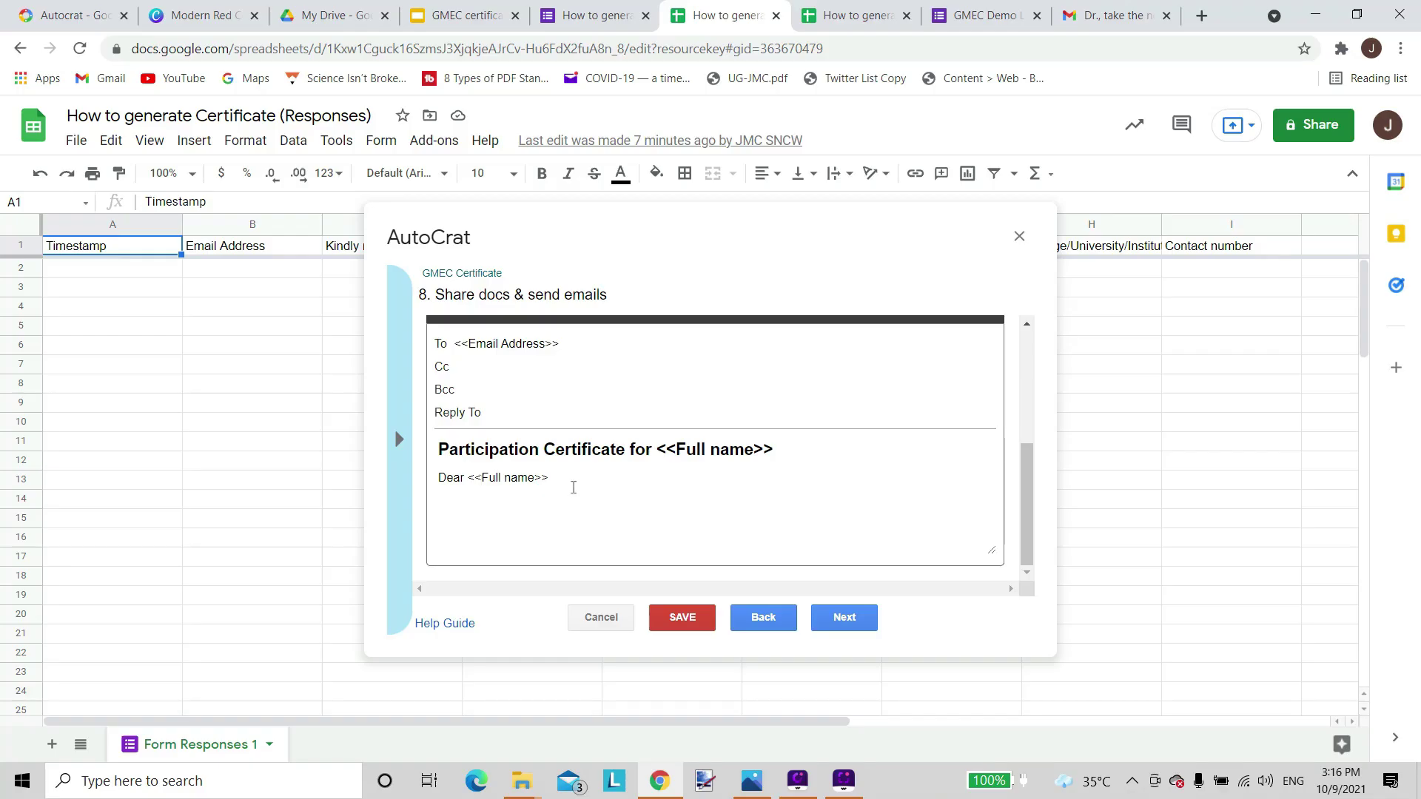
left_click(578, 489)
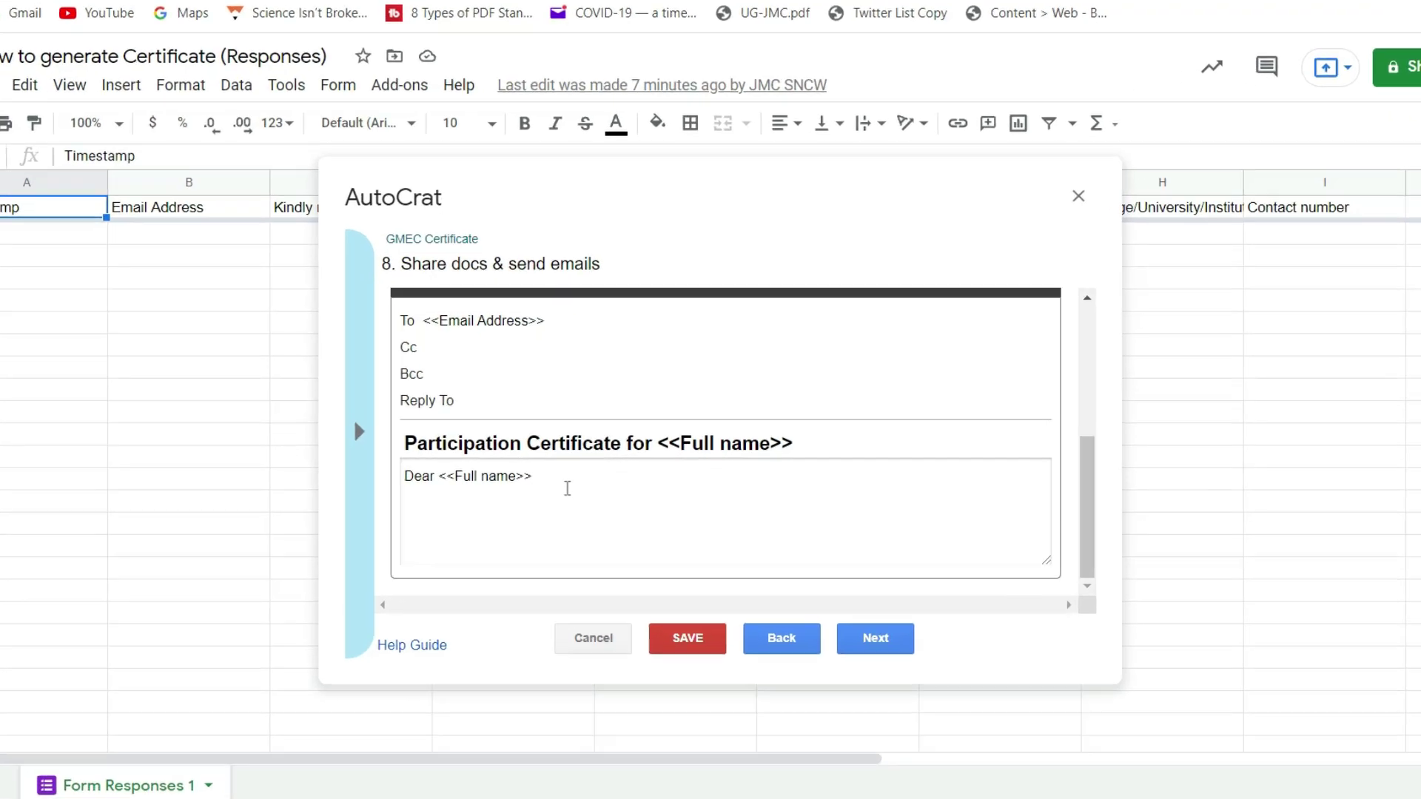
type(",")
key("Return")
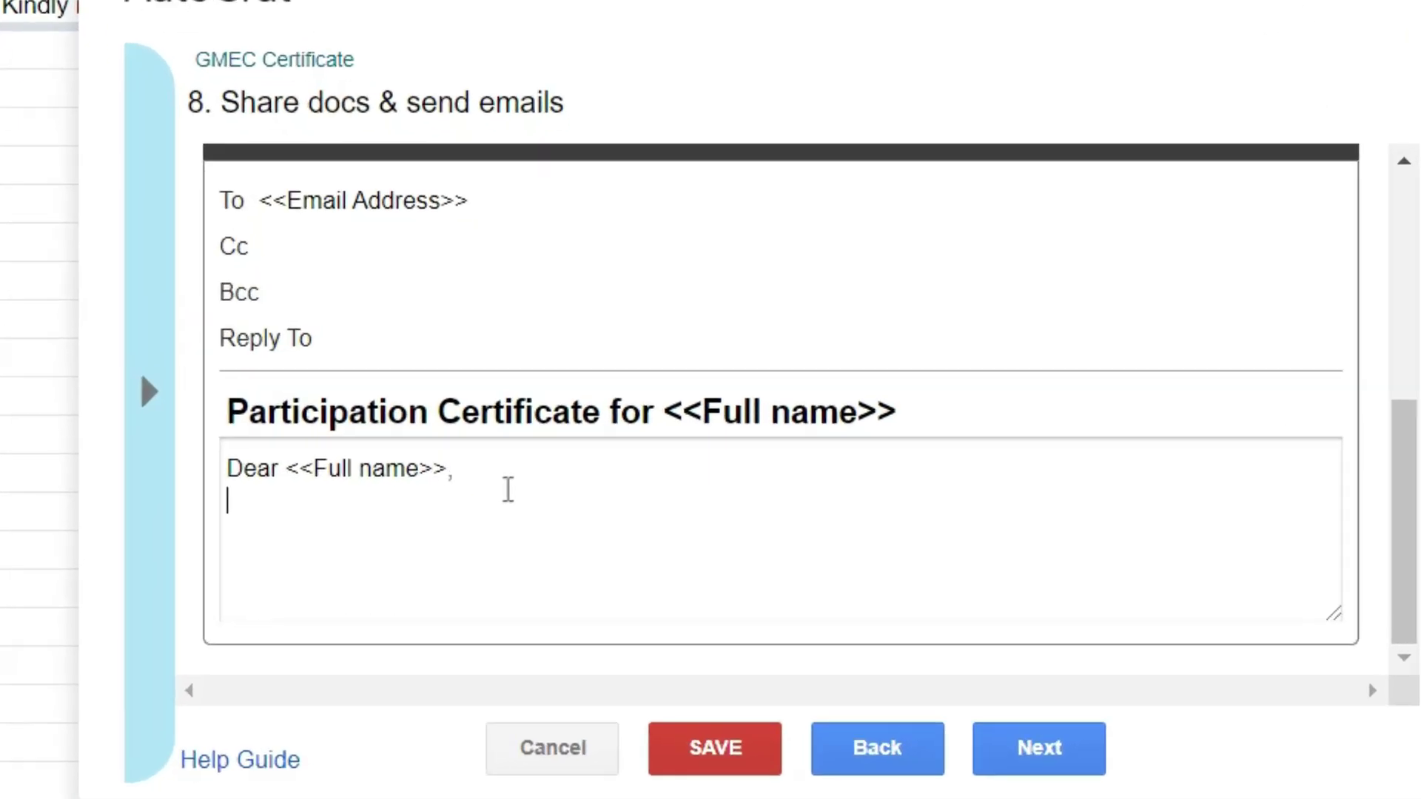
key("Return")
Add 'Your participation certificate is attached herewith.' and a 'Best regards,' sign-off.
type("Your partici")
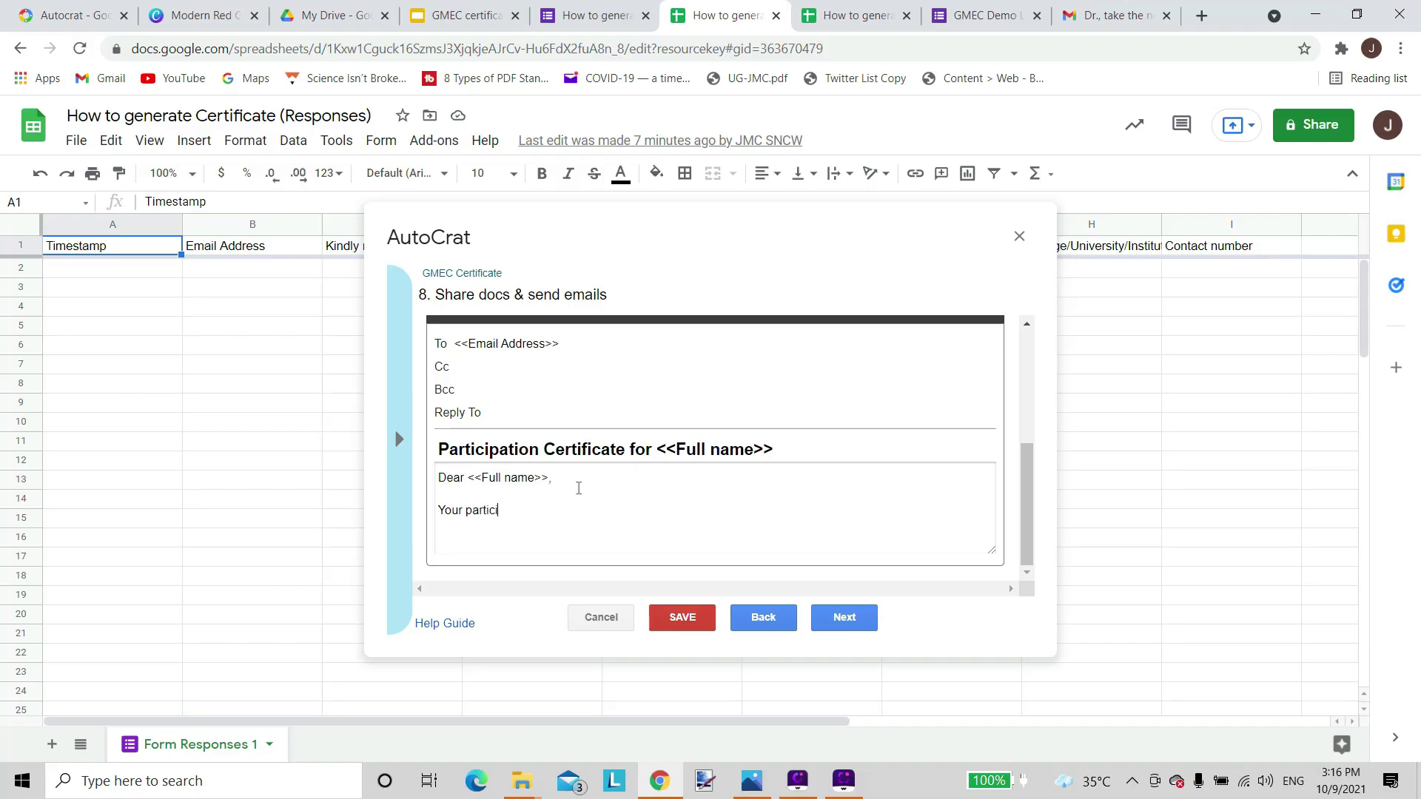
type("pa")
type("tio")
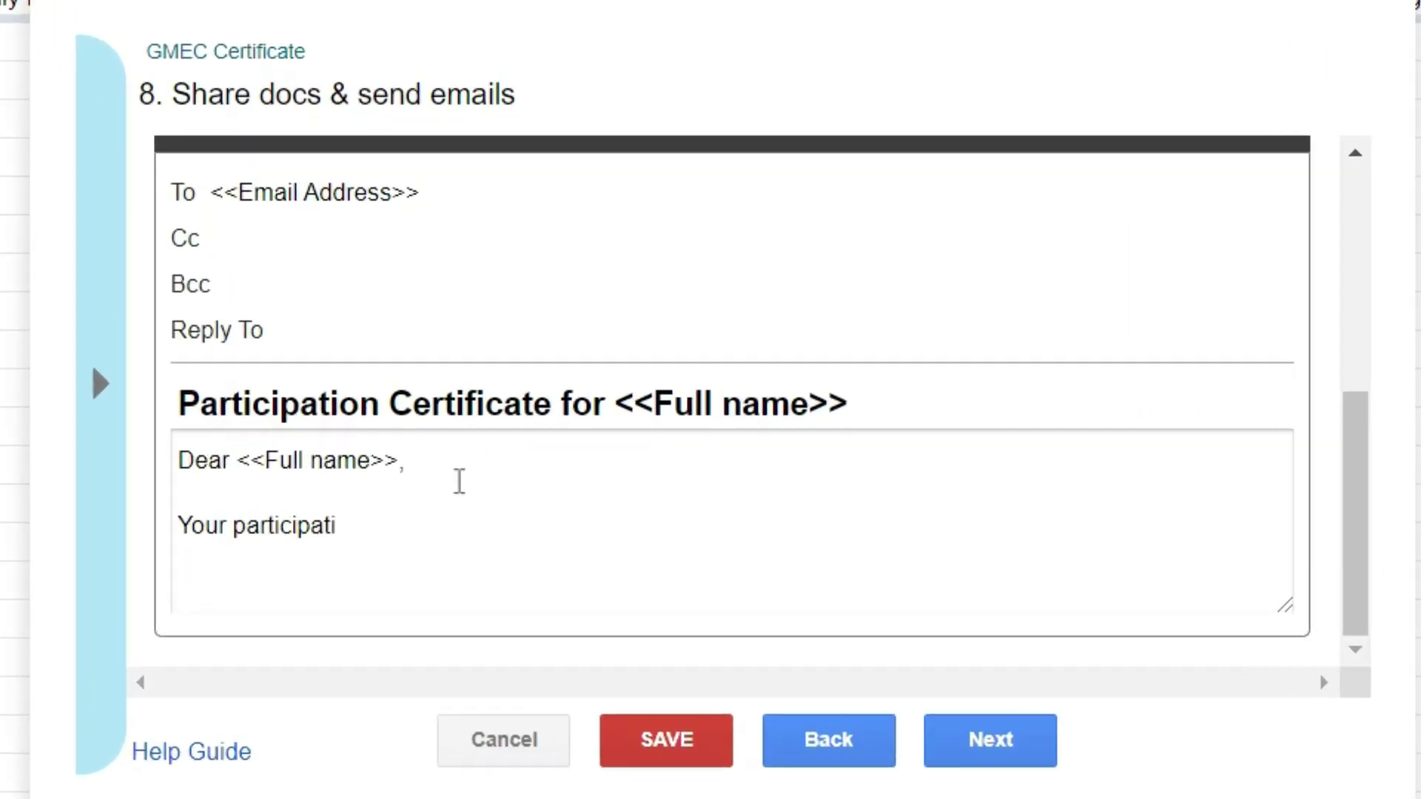
type("n certificate is at")
type("tached herewith")
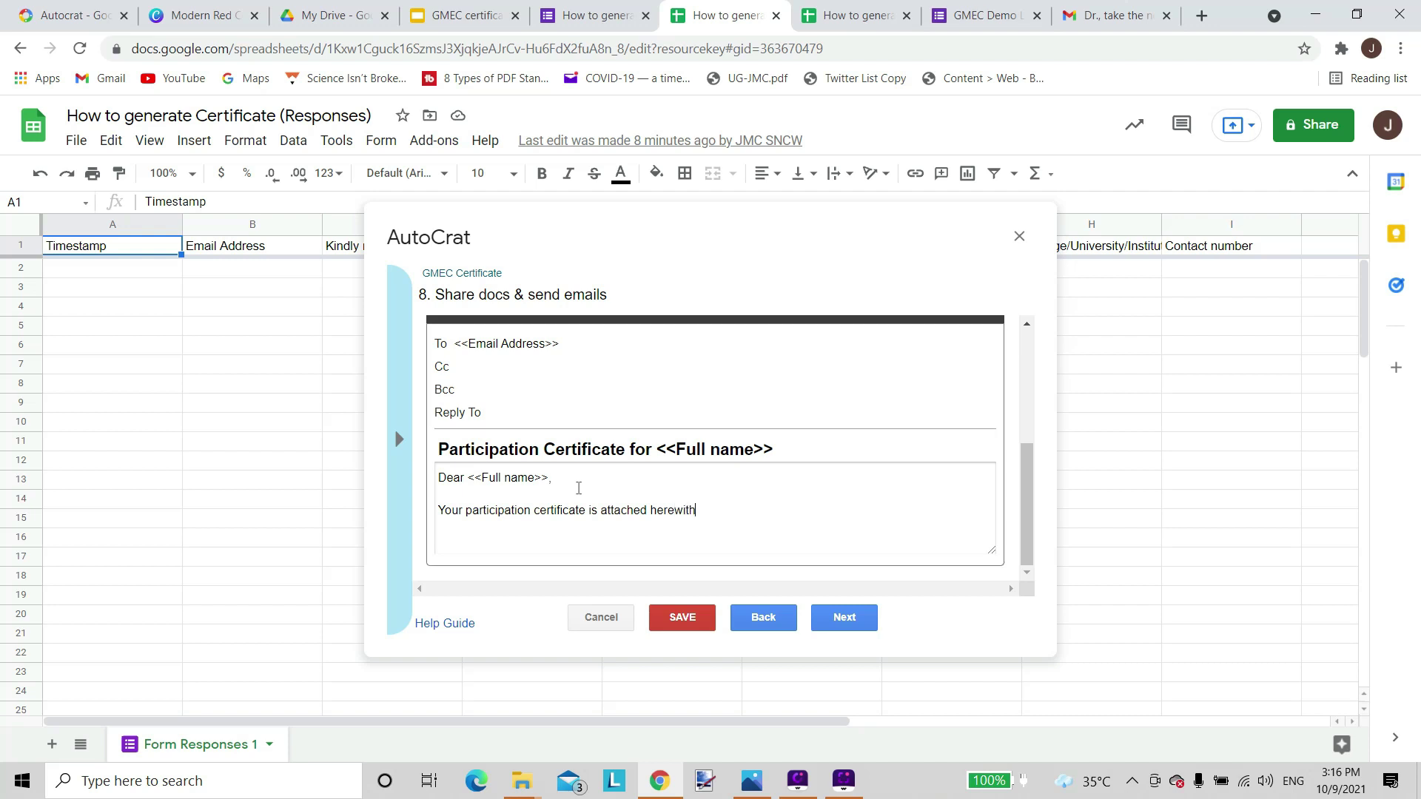
type(".")
key("Return")
key("Return")
type("Best regards,")
key("Return")
type("US")
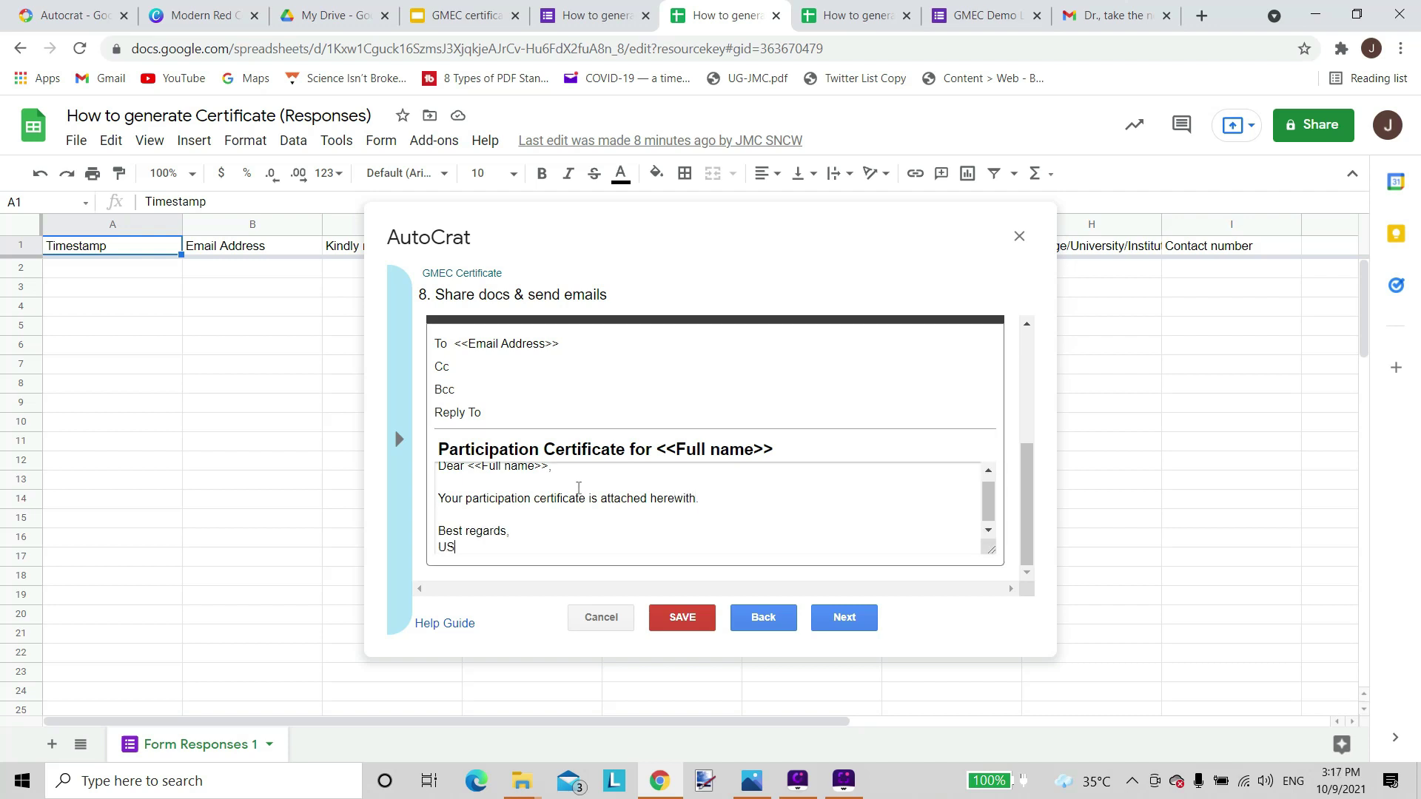
type("P")
Enable the form-submit trigger for the GMEC Certificate job, save it, and run it once.
left_click(849, 620)
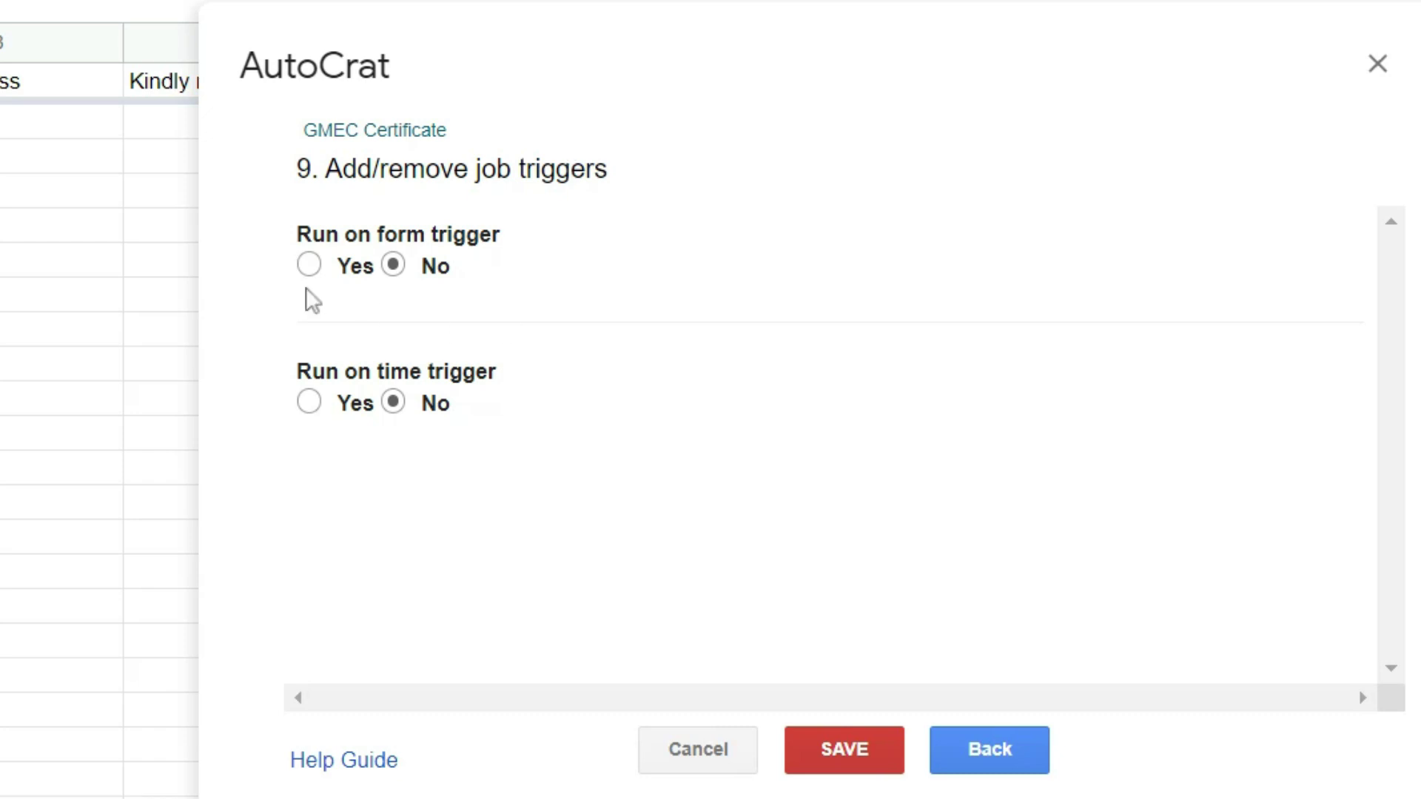
left_click(309, 266)
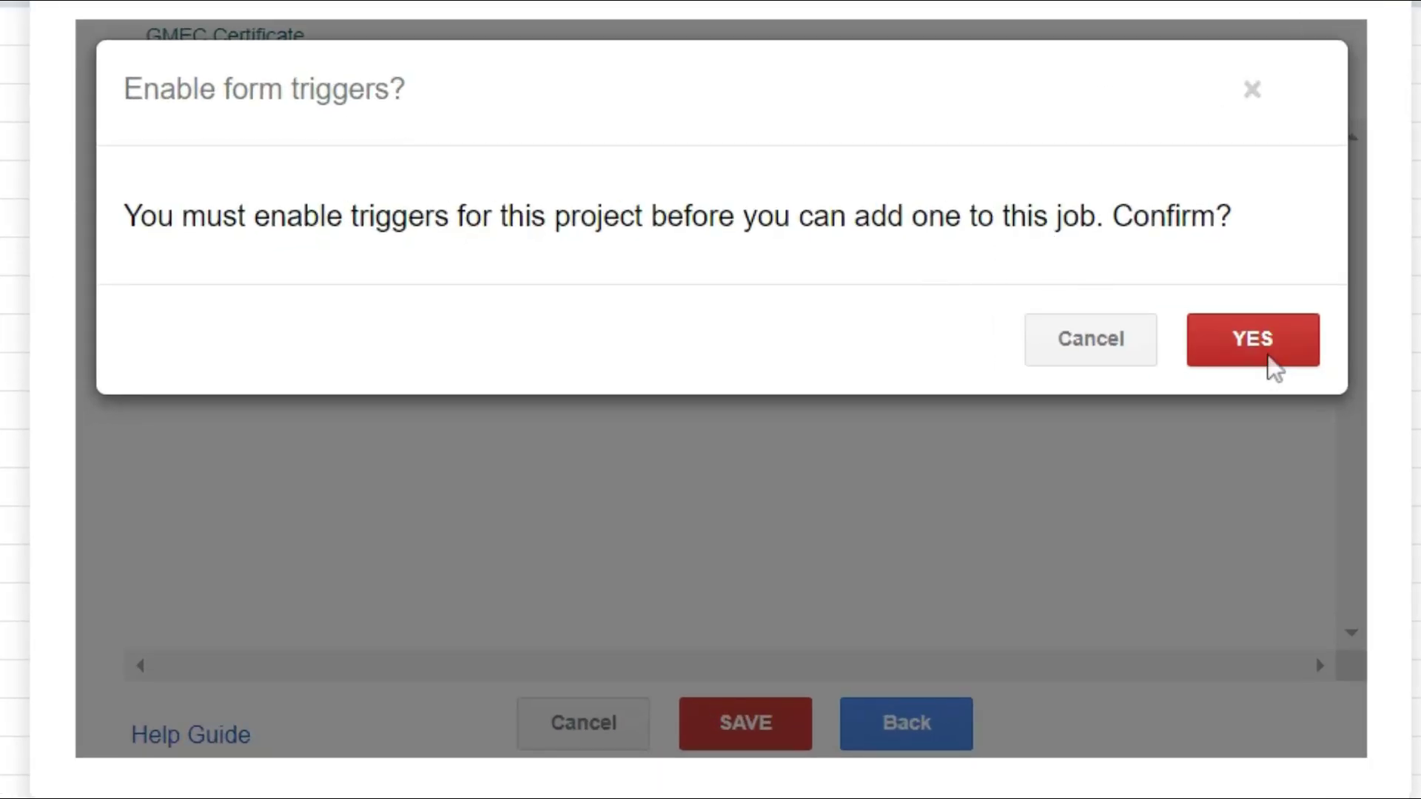
left_click(1265, 358)
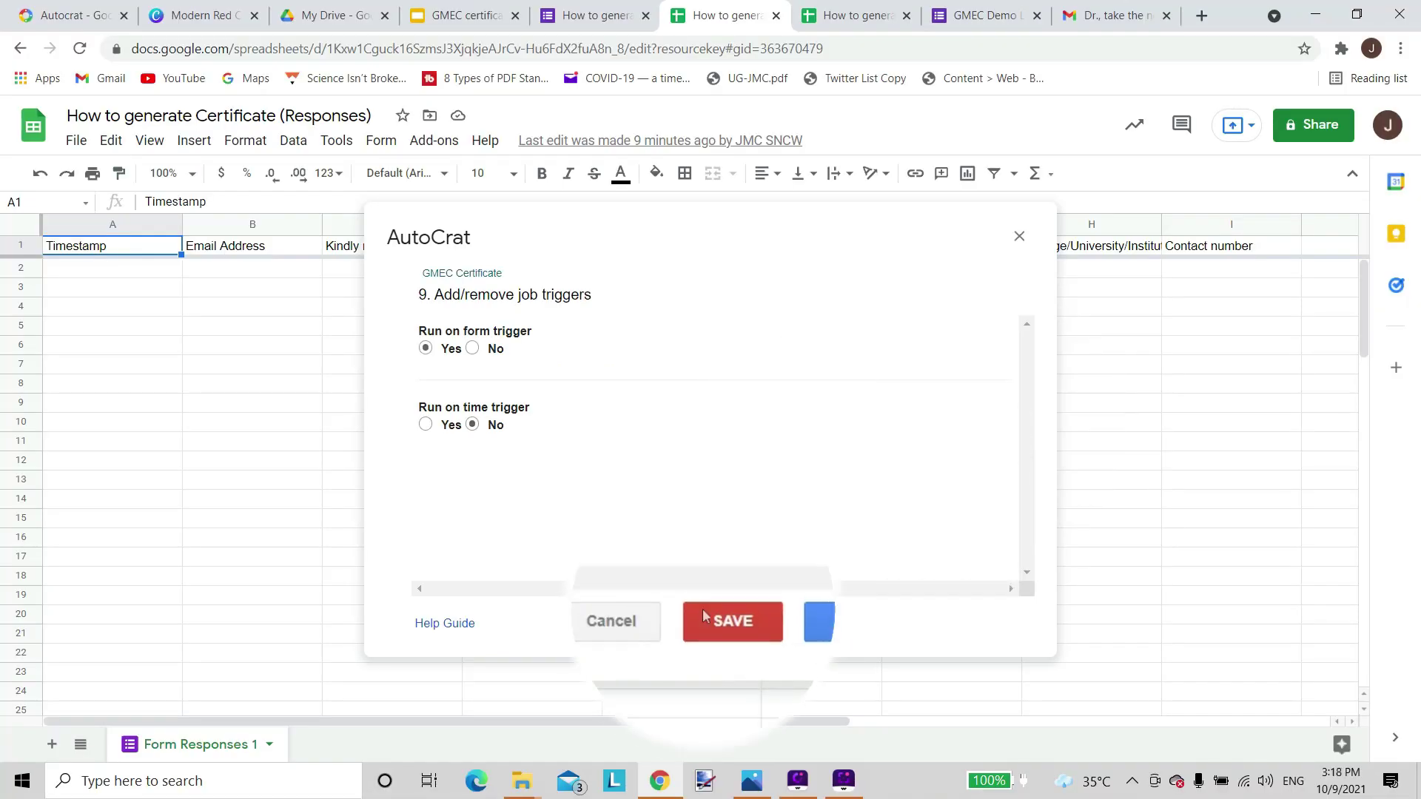
left_click(724, 618)
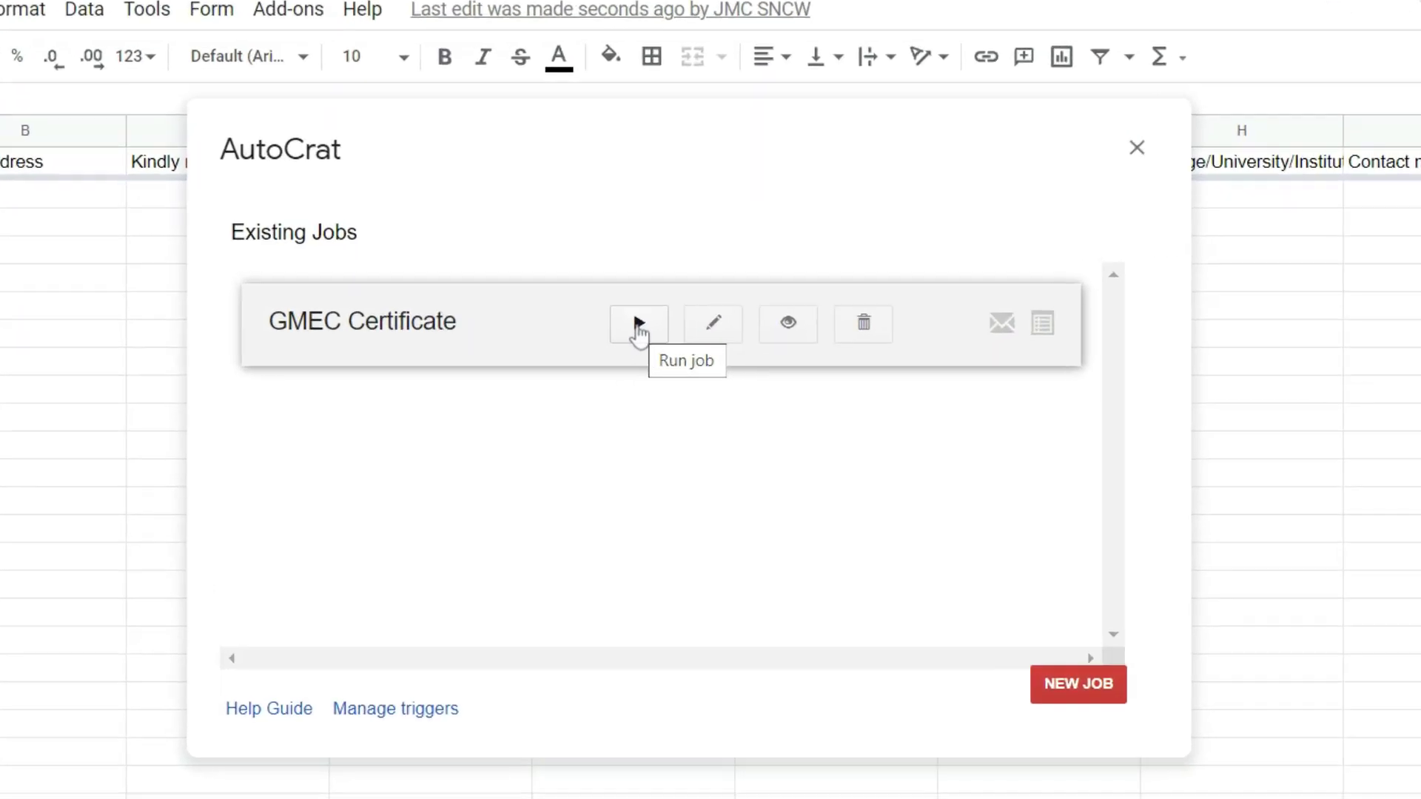
left_click(637, 326)
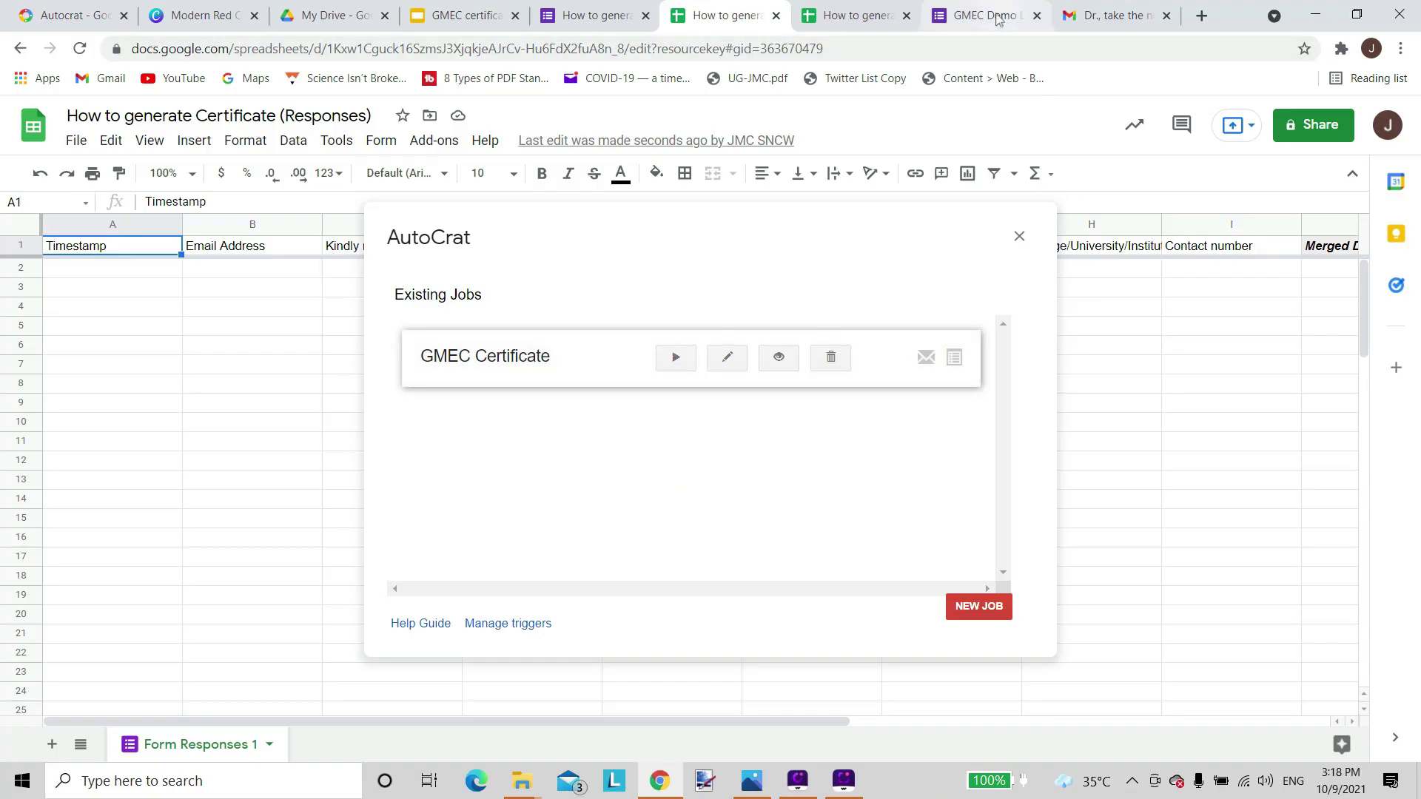
In the GMEC Demo Lecture form, paste the respondent's e-mail, rate the experience 5, and enter topic 'AI'.
left_click(995, 16)
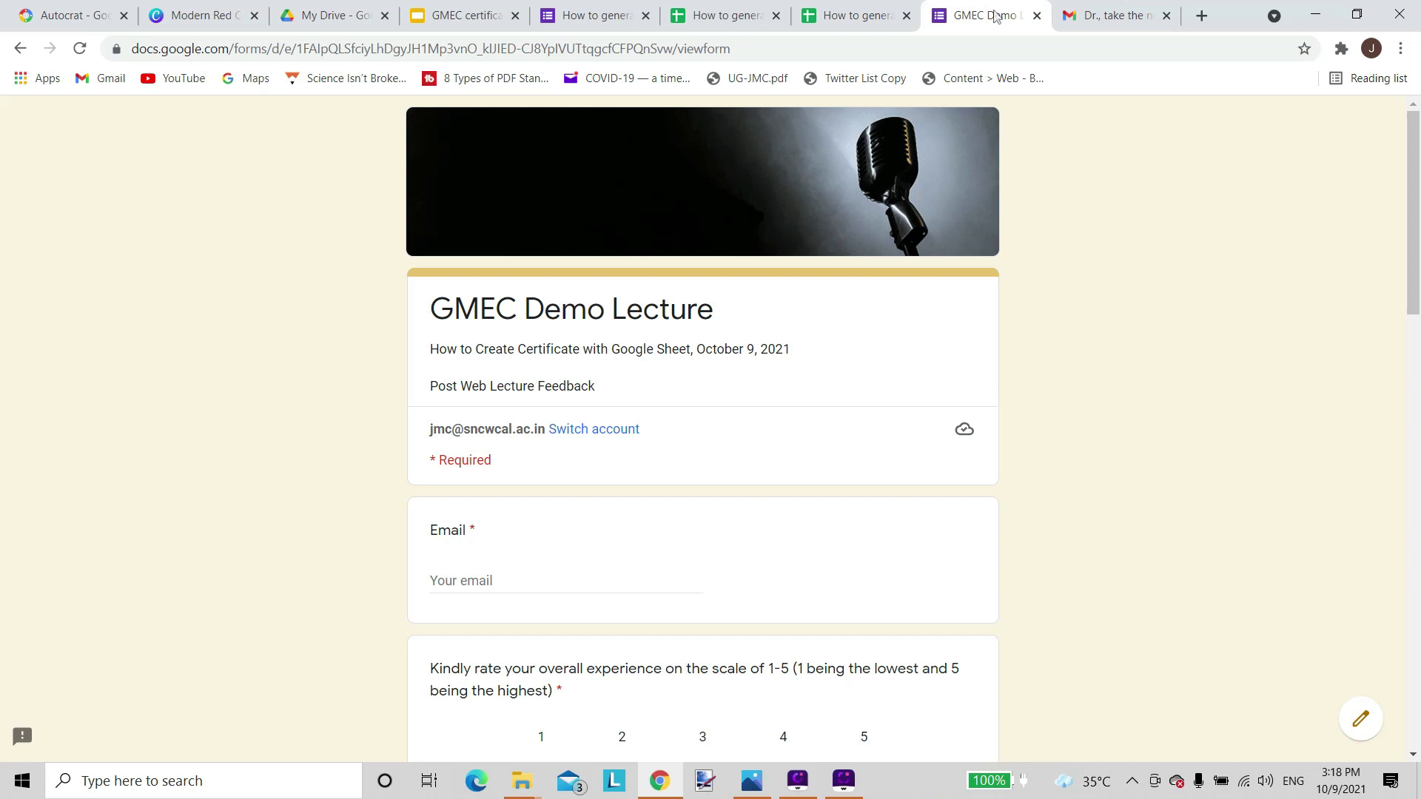
scroll(602, 498, "down", 15)
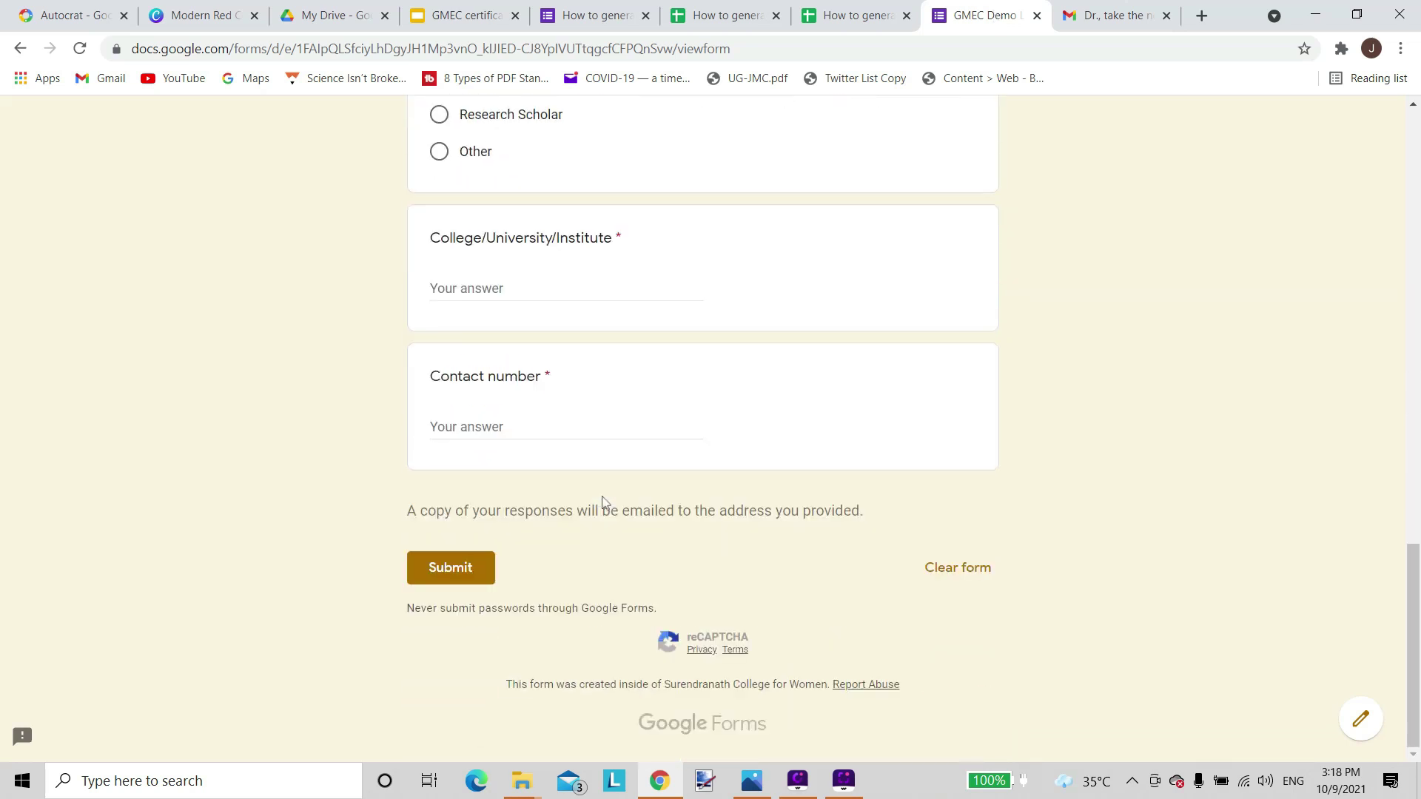
scroll(602, 502, "up", 15)
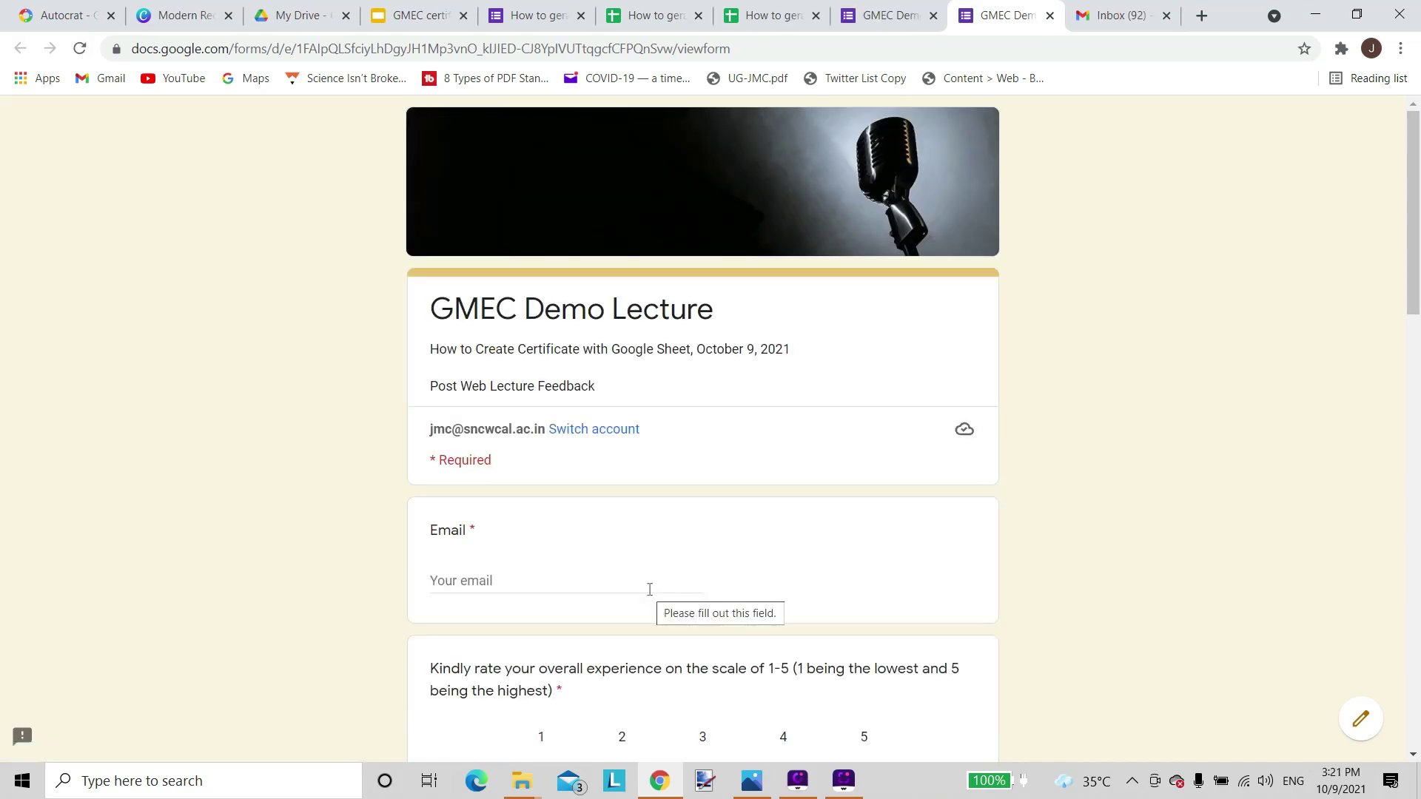
scroll(657, 501, "down", 2)
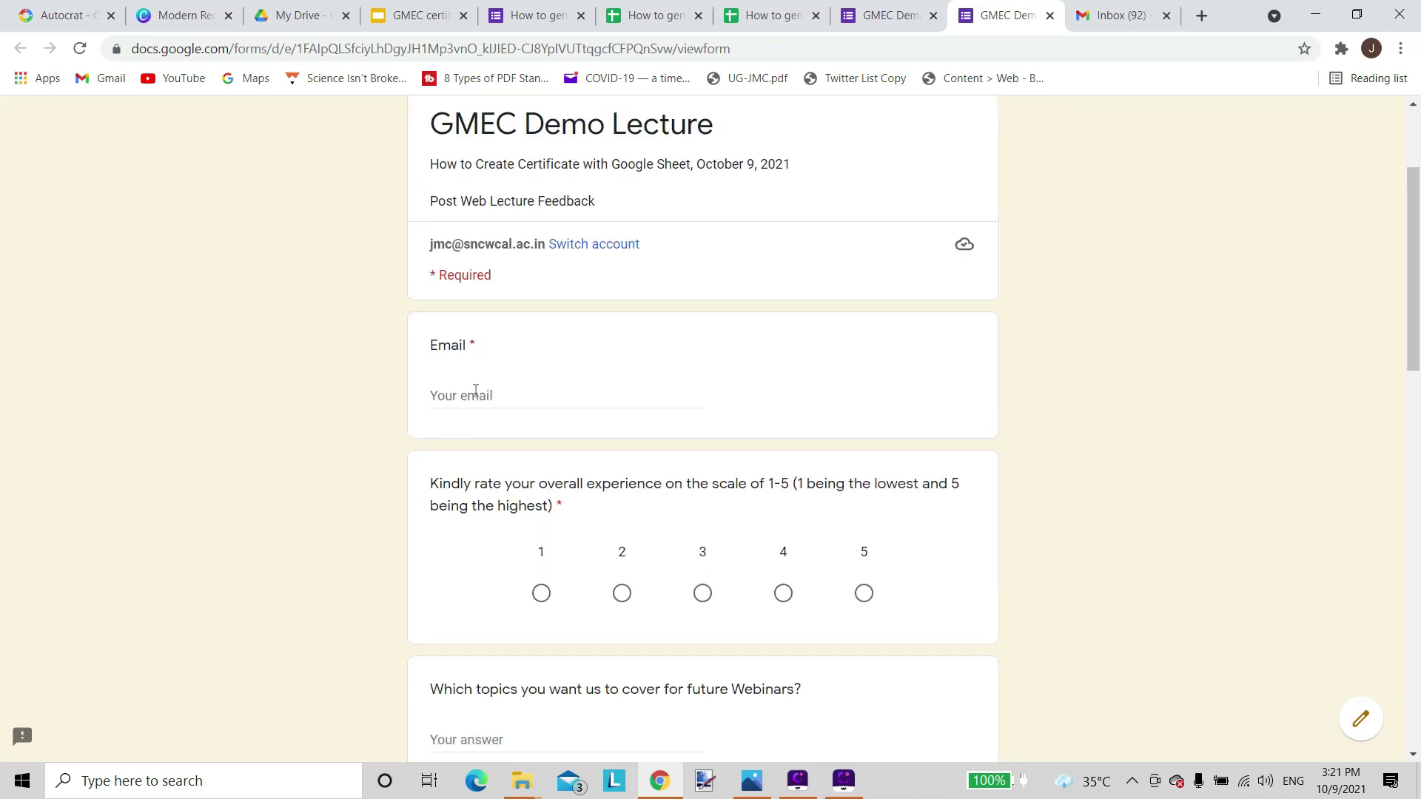
left_click(476, 394)
key("ctrl+v")
left_click(864, 594)
key("Tab")
type("AI")
scroll(837, 545, "down", 6)
Enter the respondent's full name, choose Male and Teacher, and submit the response.
left_click(467, 435)
type("U")
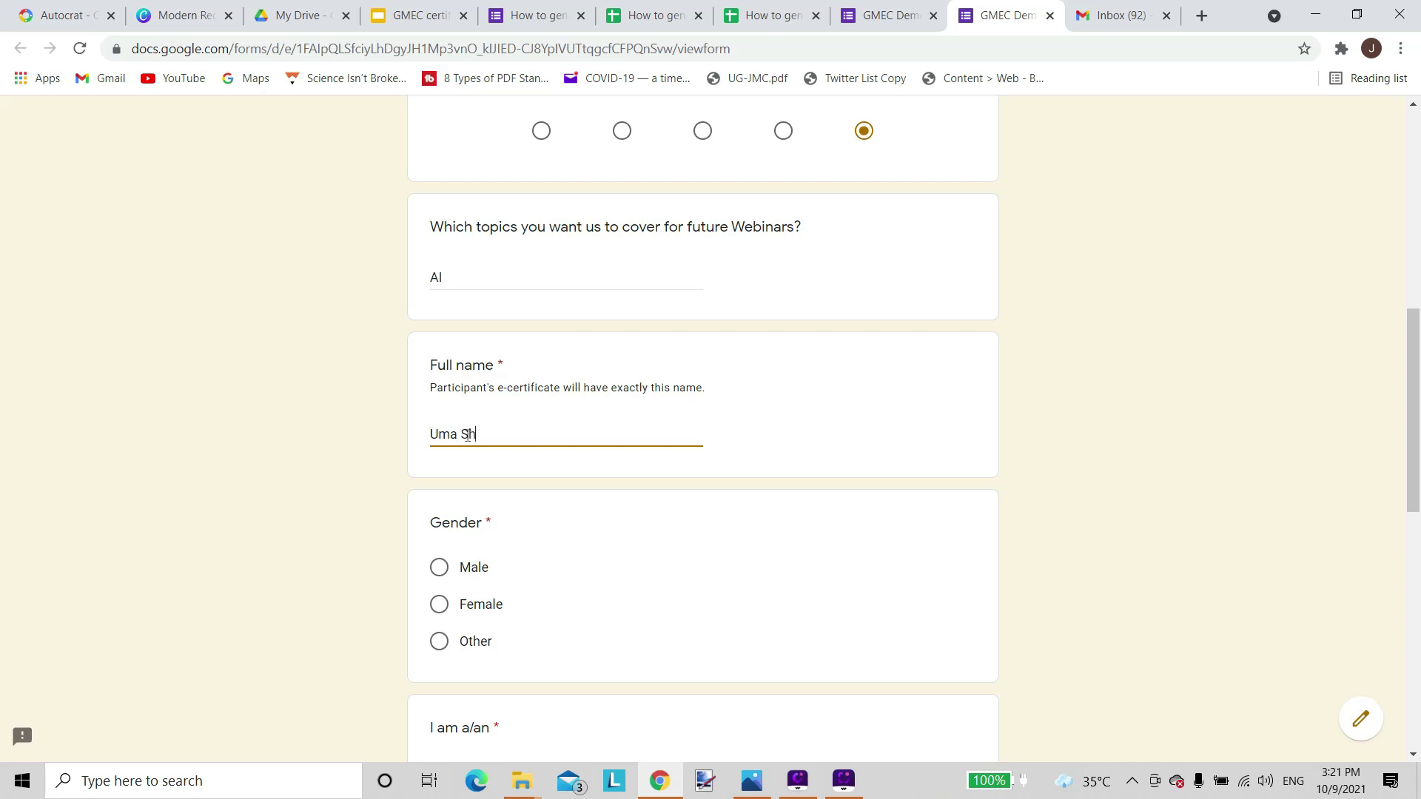
type("ma Shankar Pandey")
left_click(438, 566)
scroll(665, 556, "down", 4)
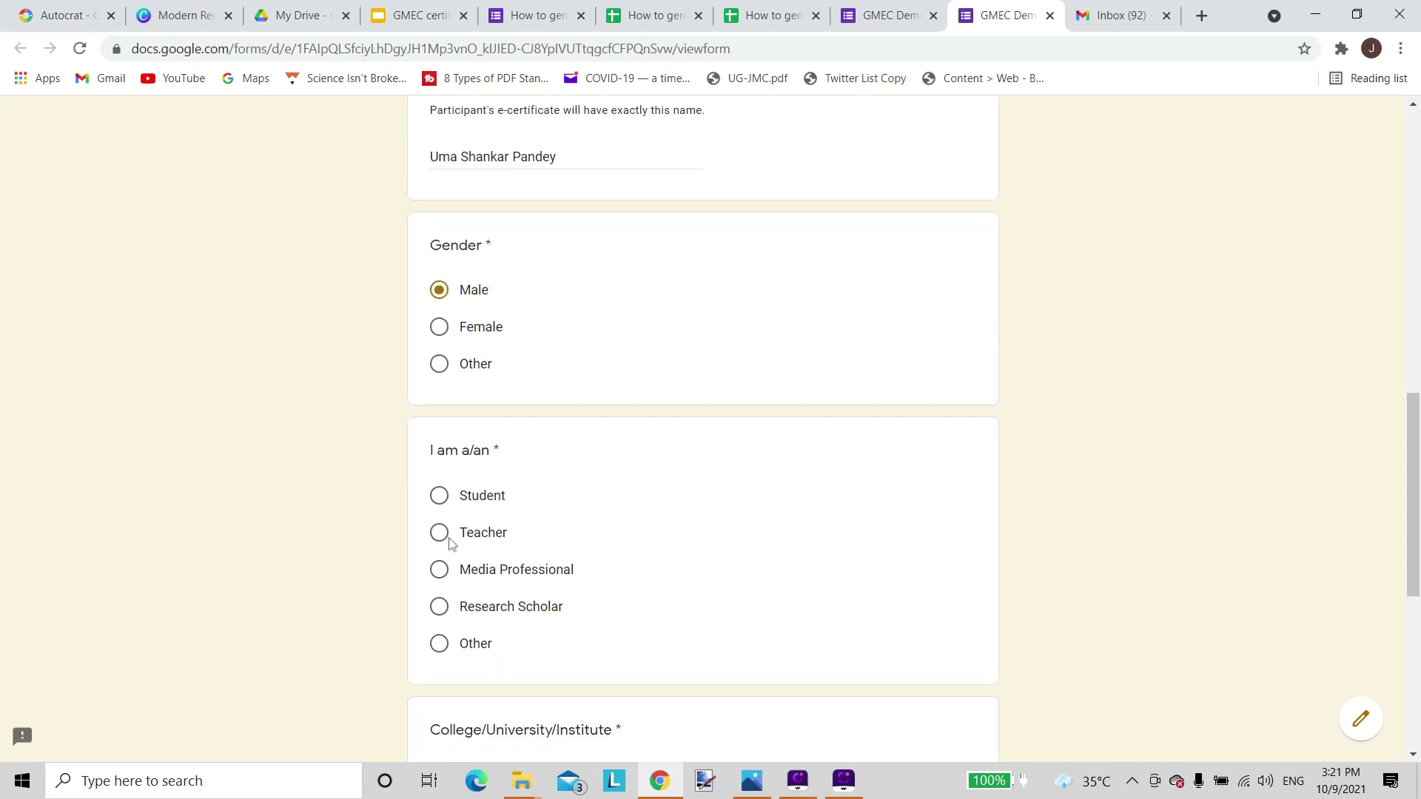
left_click(438, 534)
scroll(592, 518, "down", 4)
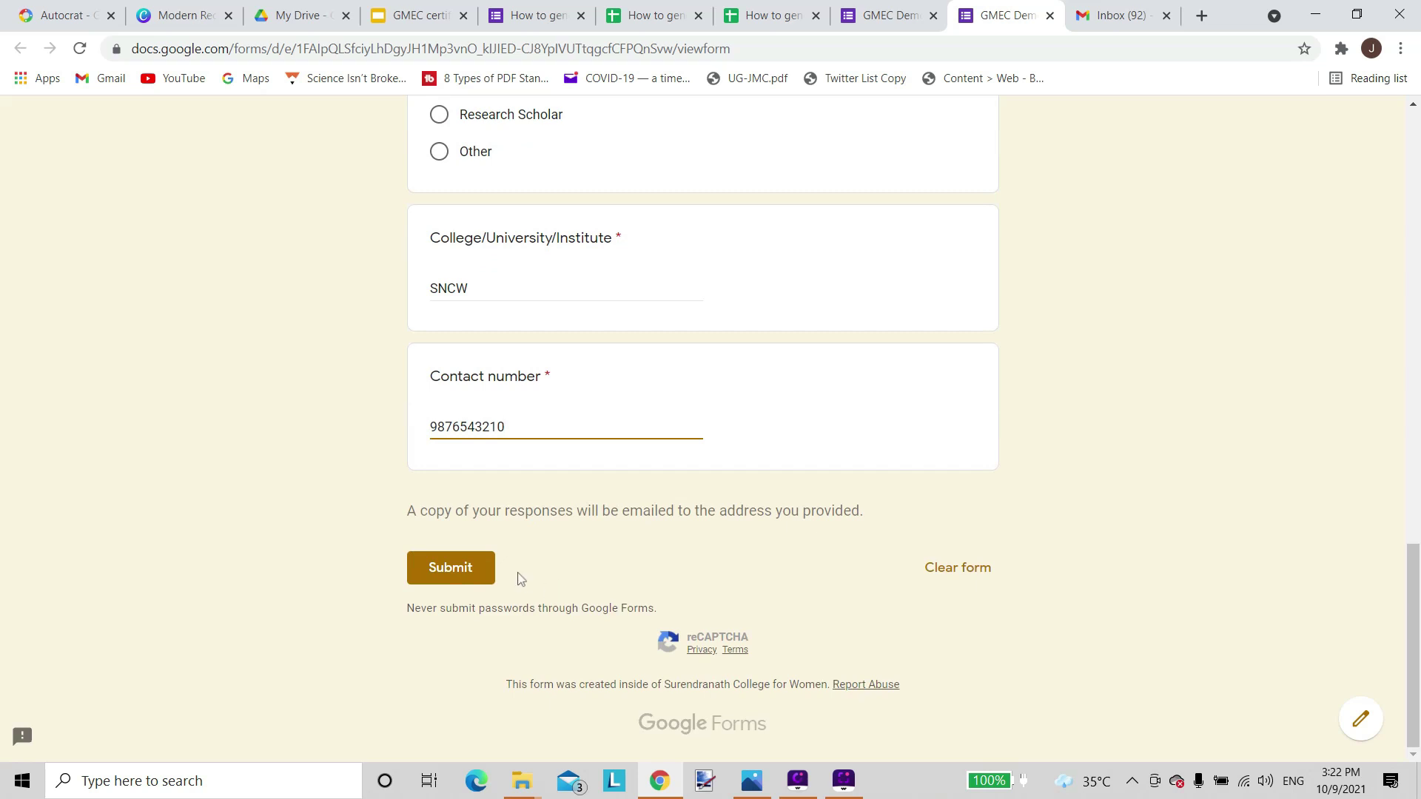
left_click(471, 573)
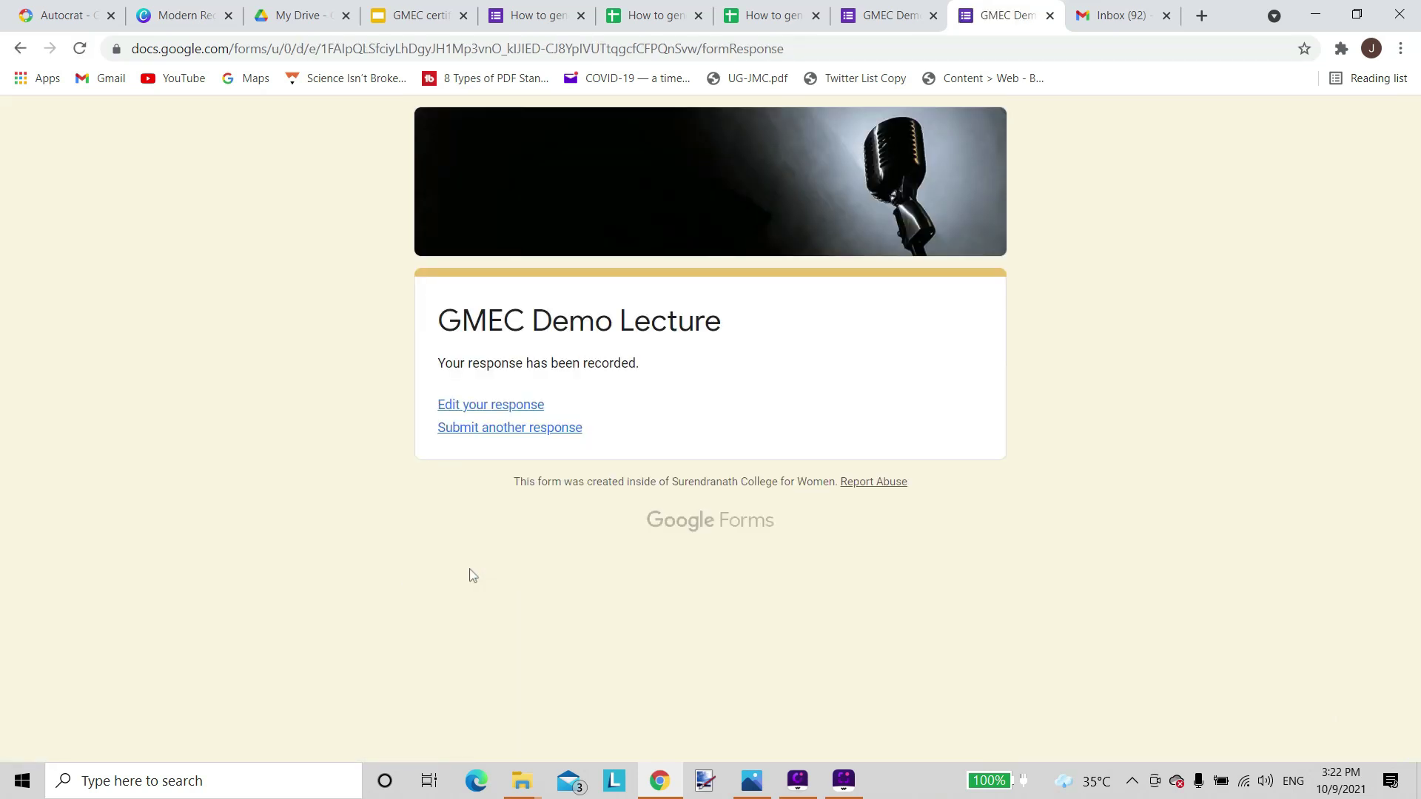
Open the newly arrived Participation Certificate email in the Gmail inbox.
key("ctrl+Tab")
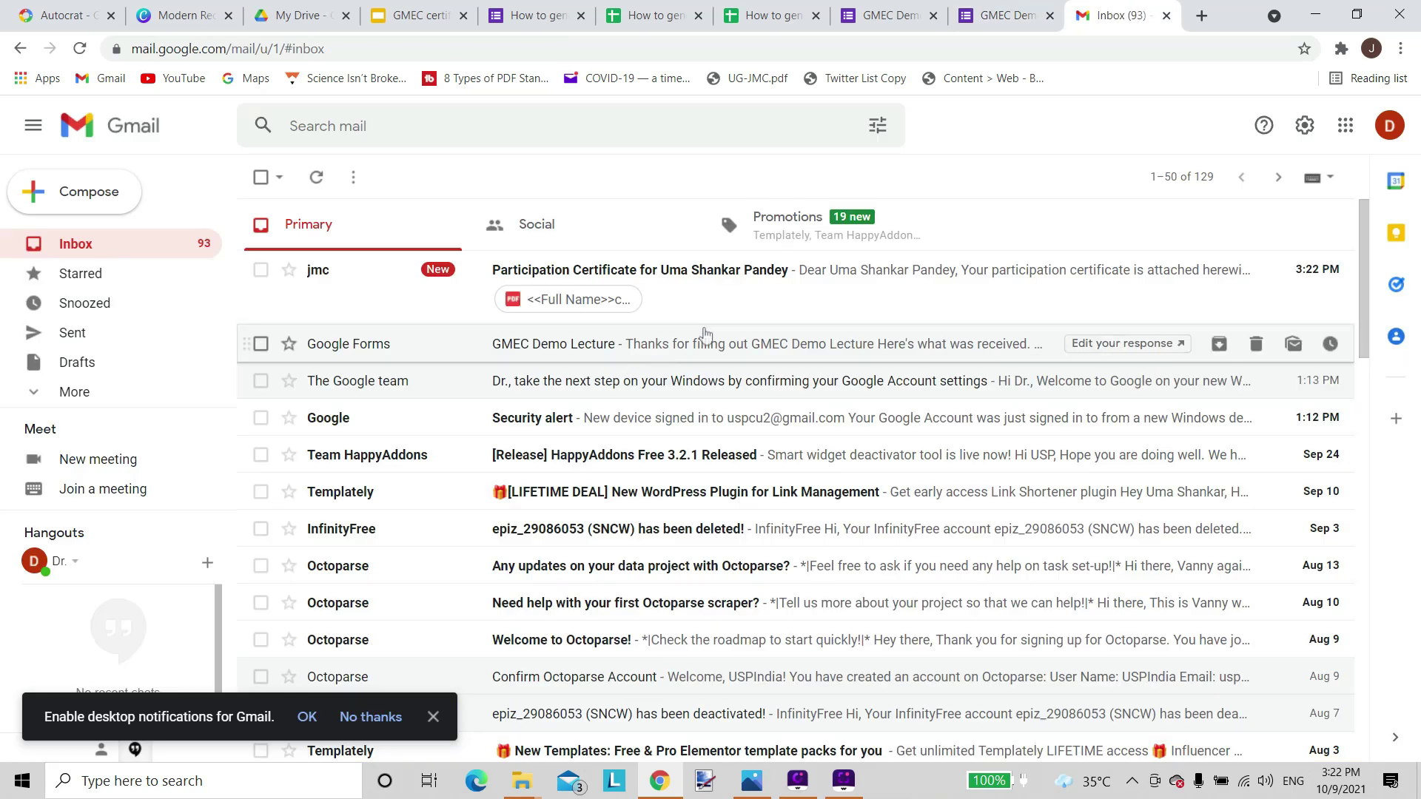
left_click(717, 286)
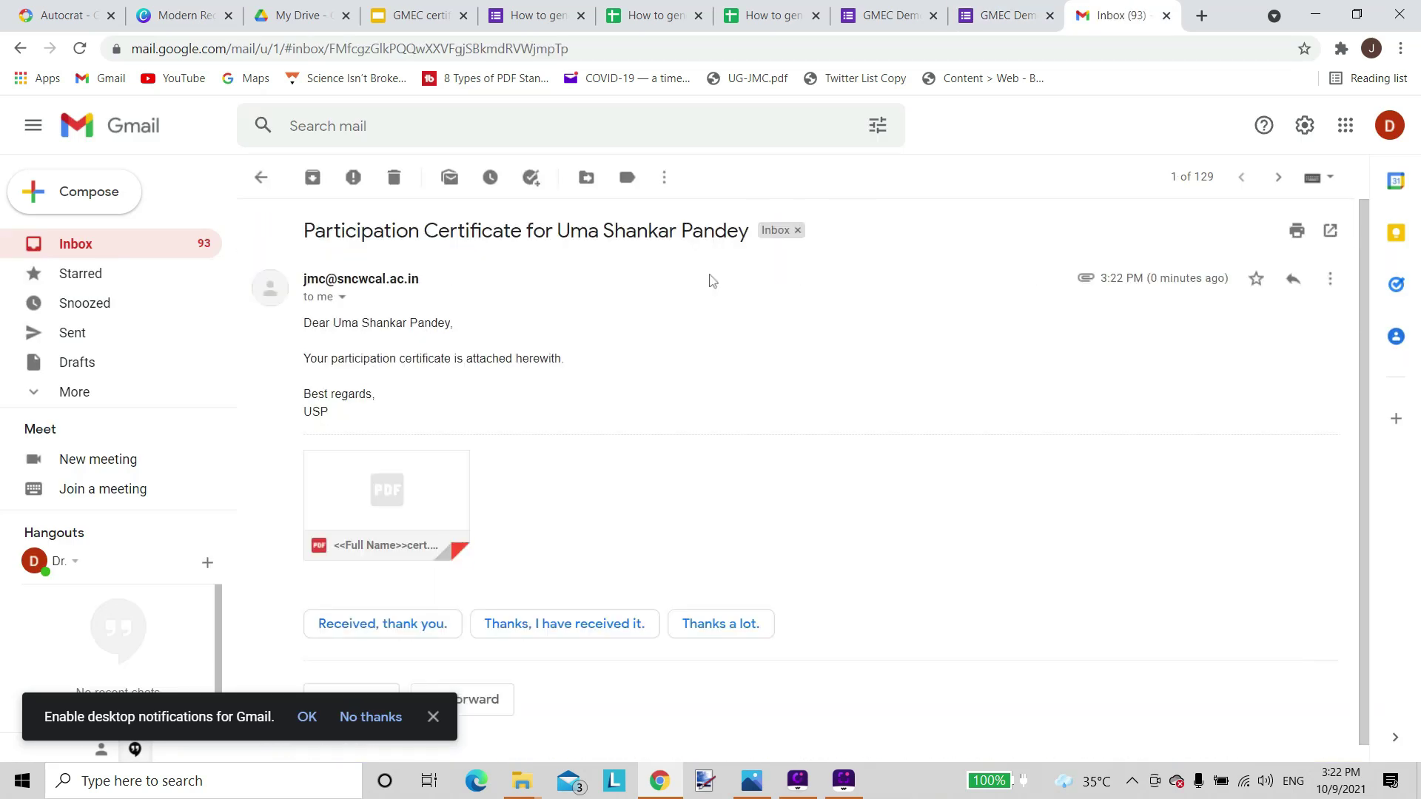